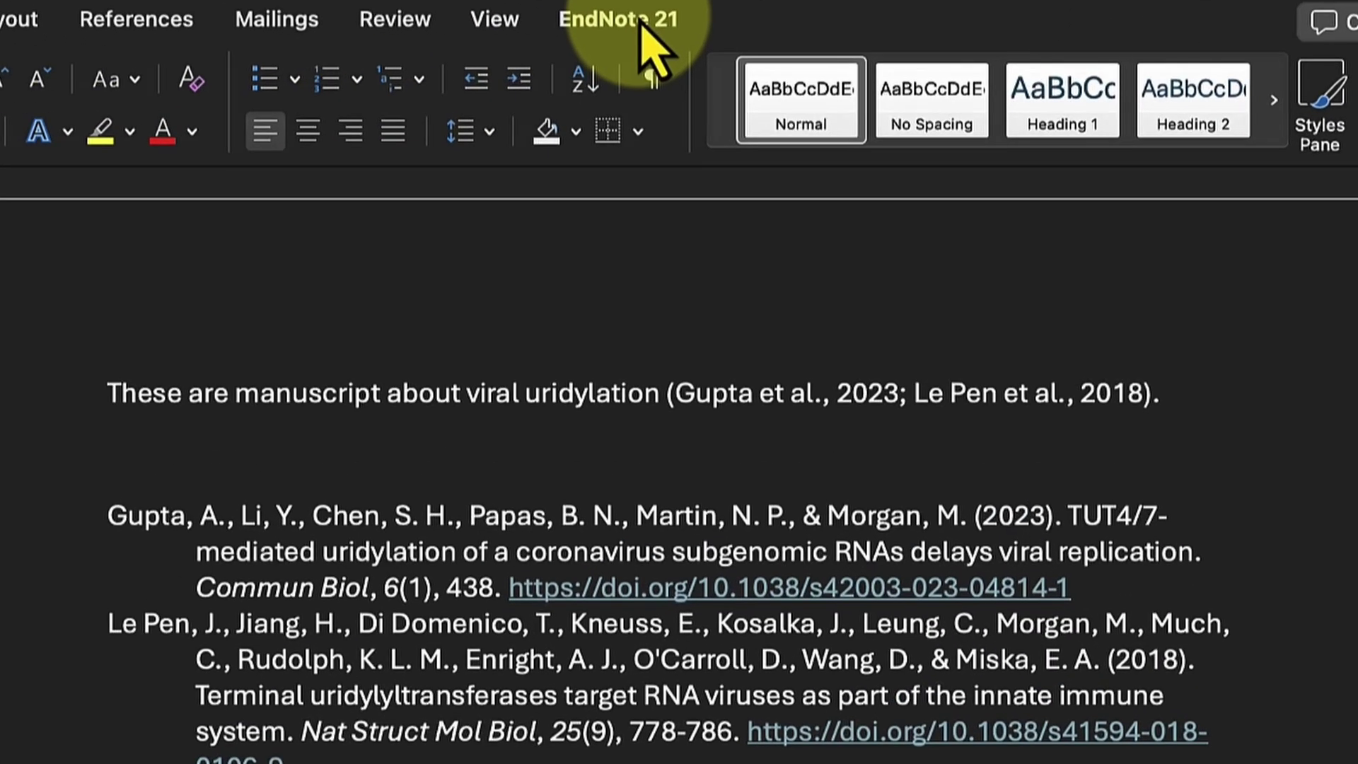
Step: Export the document's traveling library to the existing My EndNote Library and show all references in EndNote
click(640, 28)
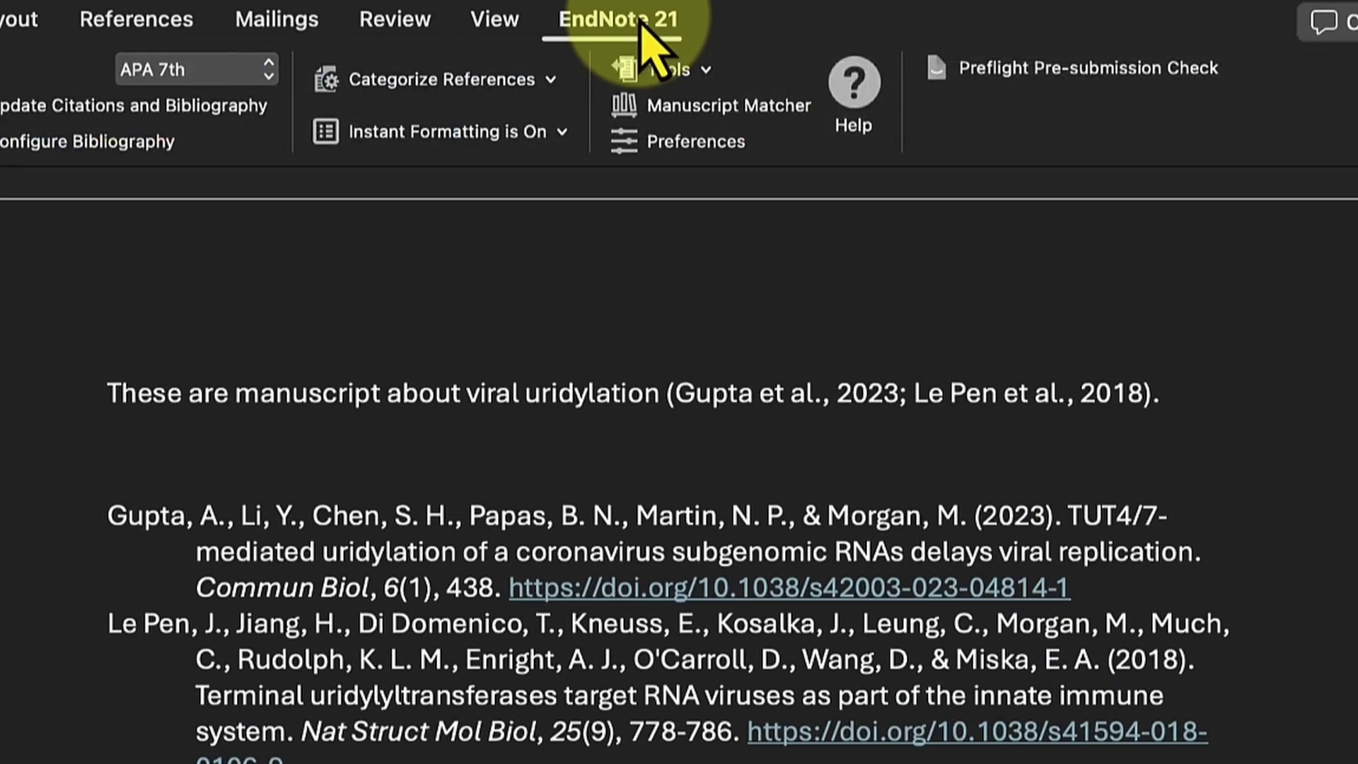
click(706, 71)
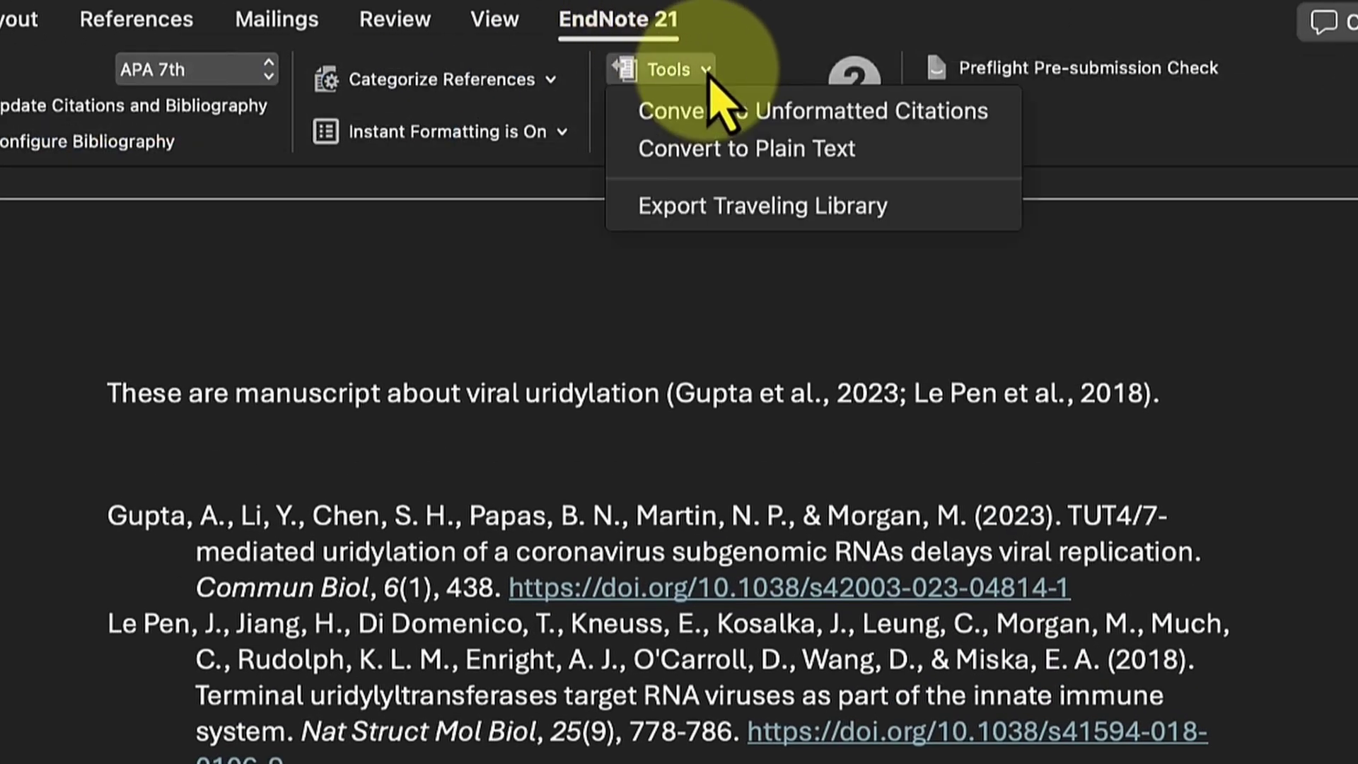
click(704, 212)
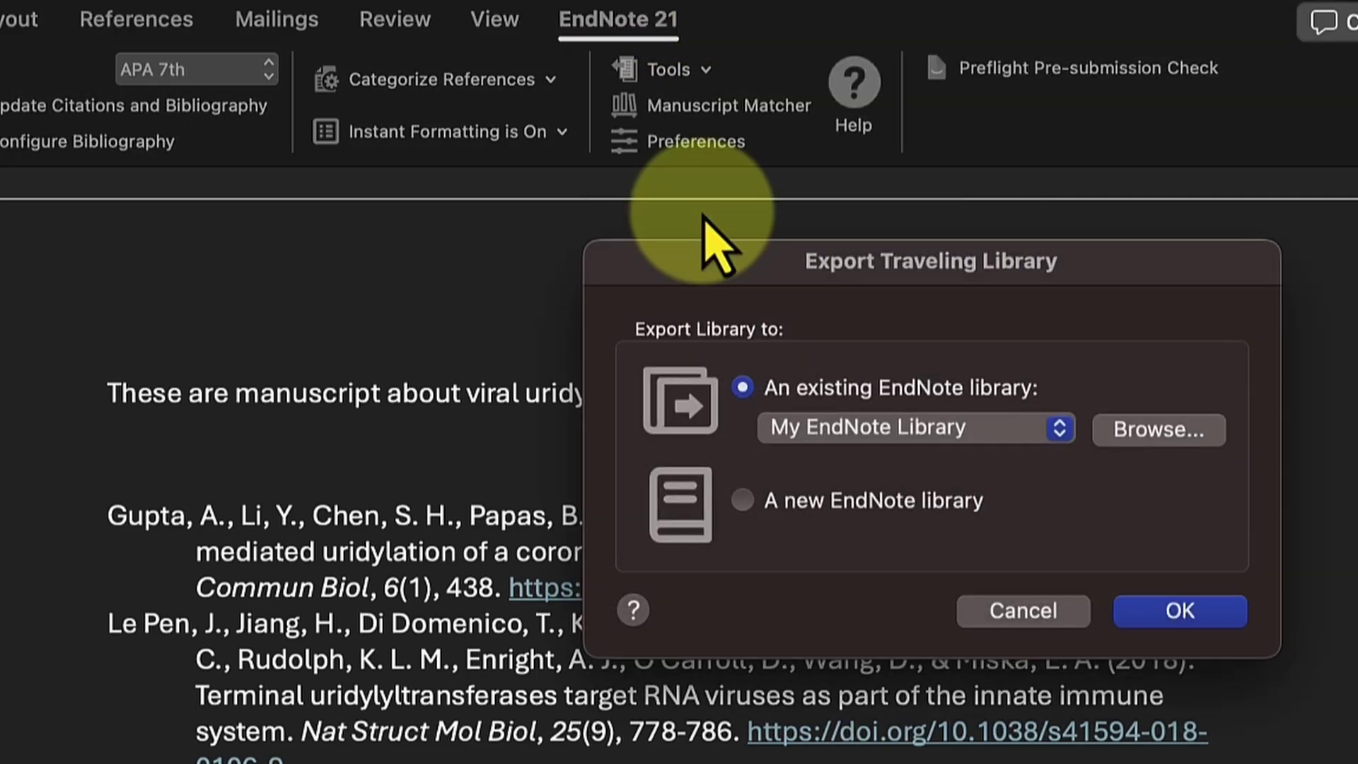
click(1167, 622)
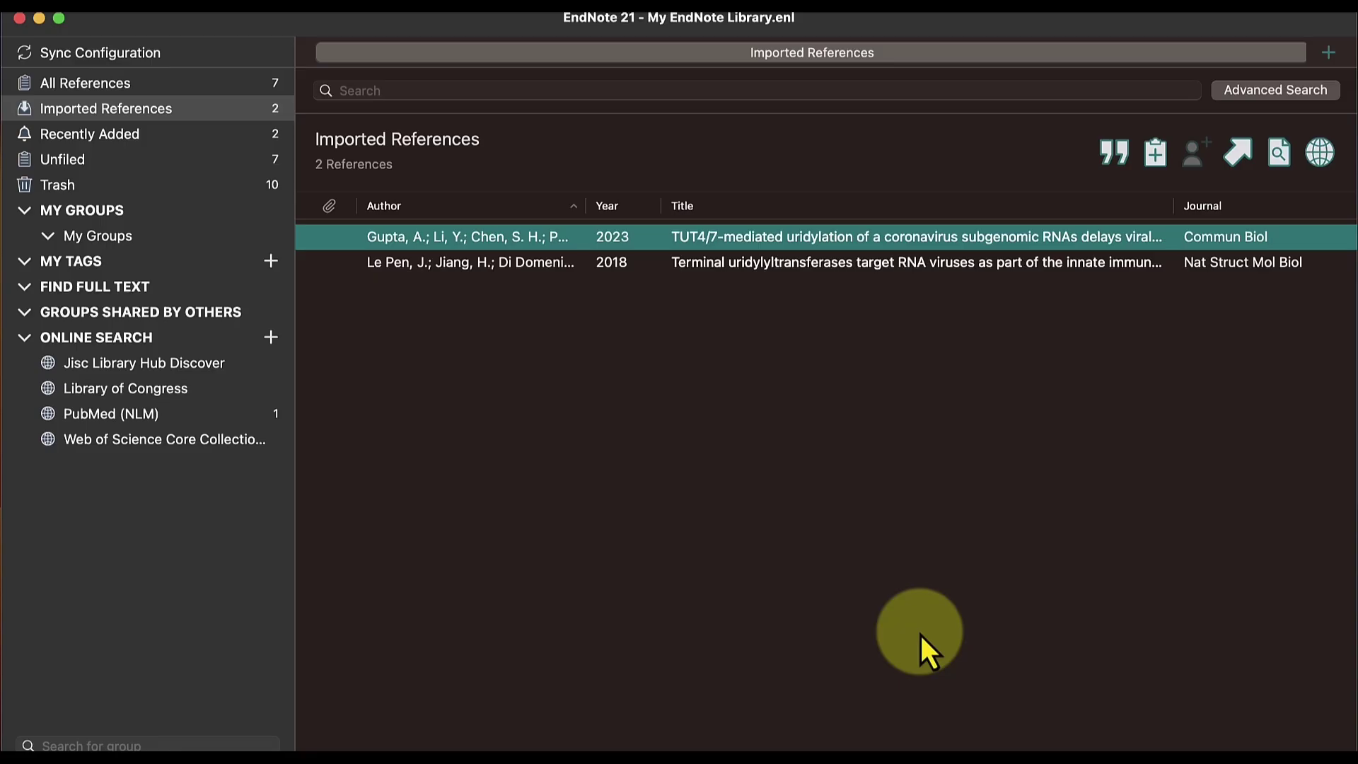
click(149, 87)
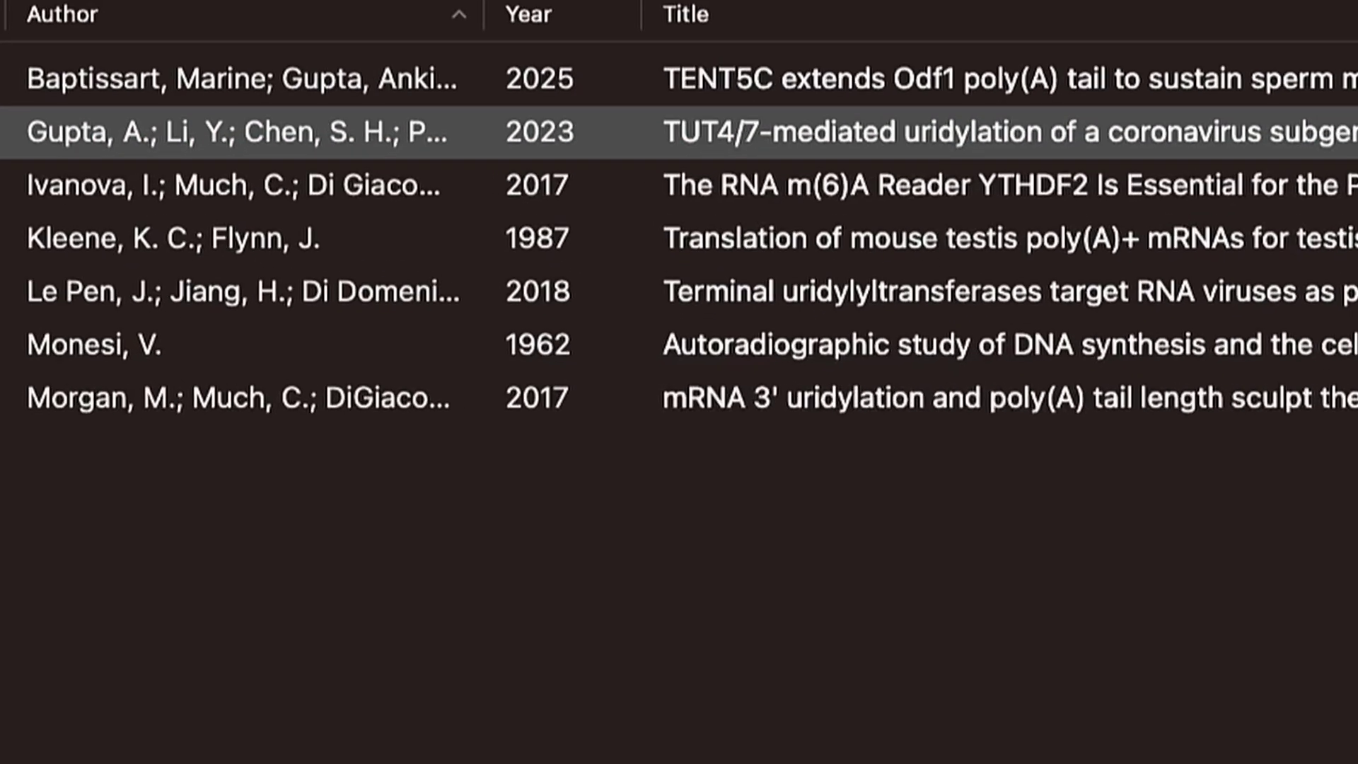
Step: Switch to Chrome and copy the full title of the 1962 JCB autoradiographic study from its article page
click(400, 268)
click(101, 301)
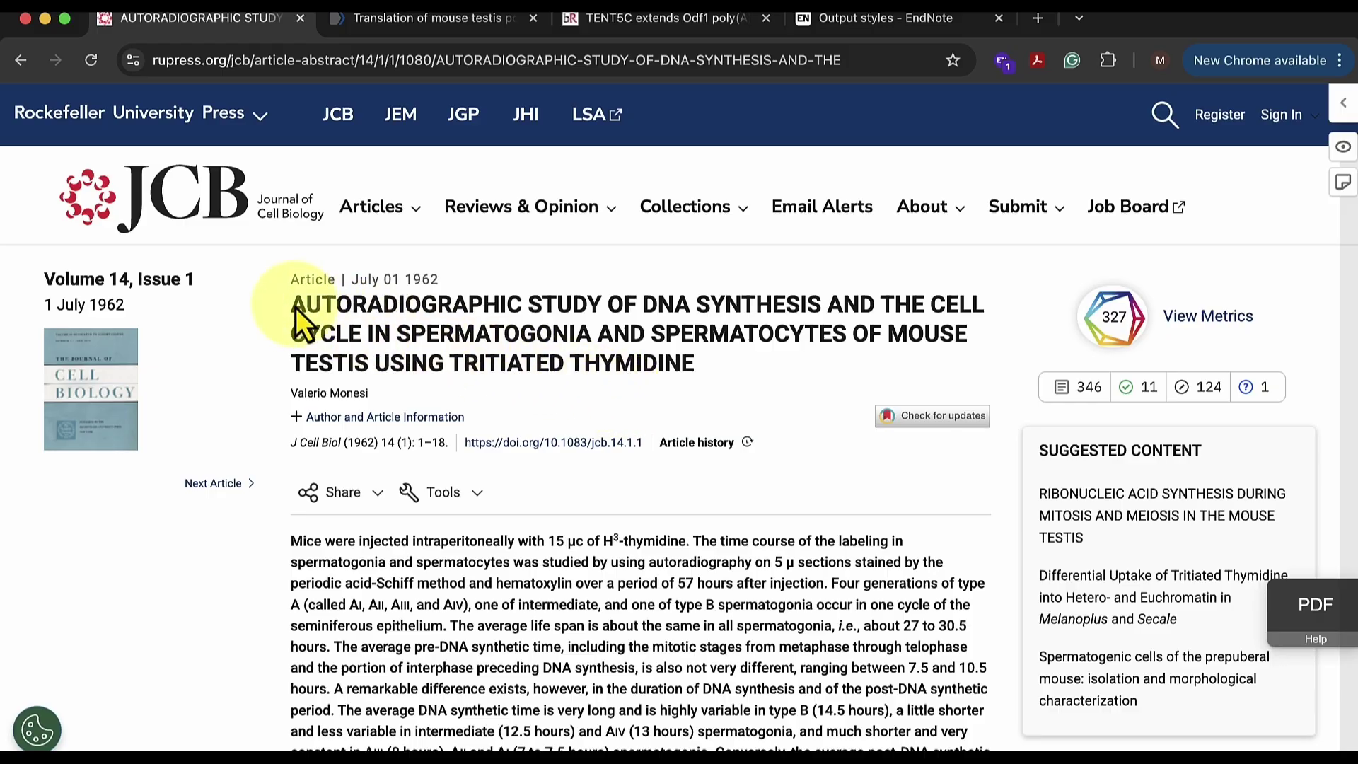
drag(291, 304, 693, 363)
key(super+Tab)
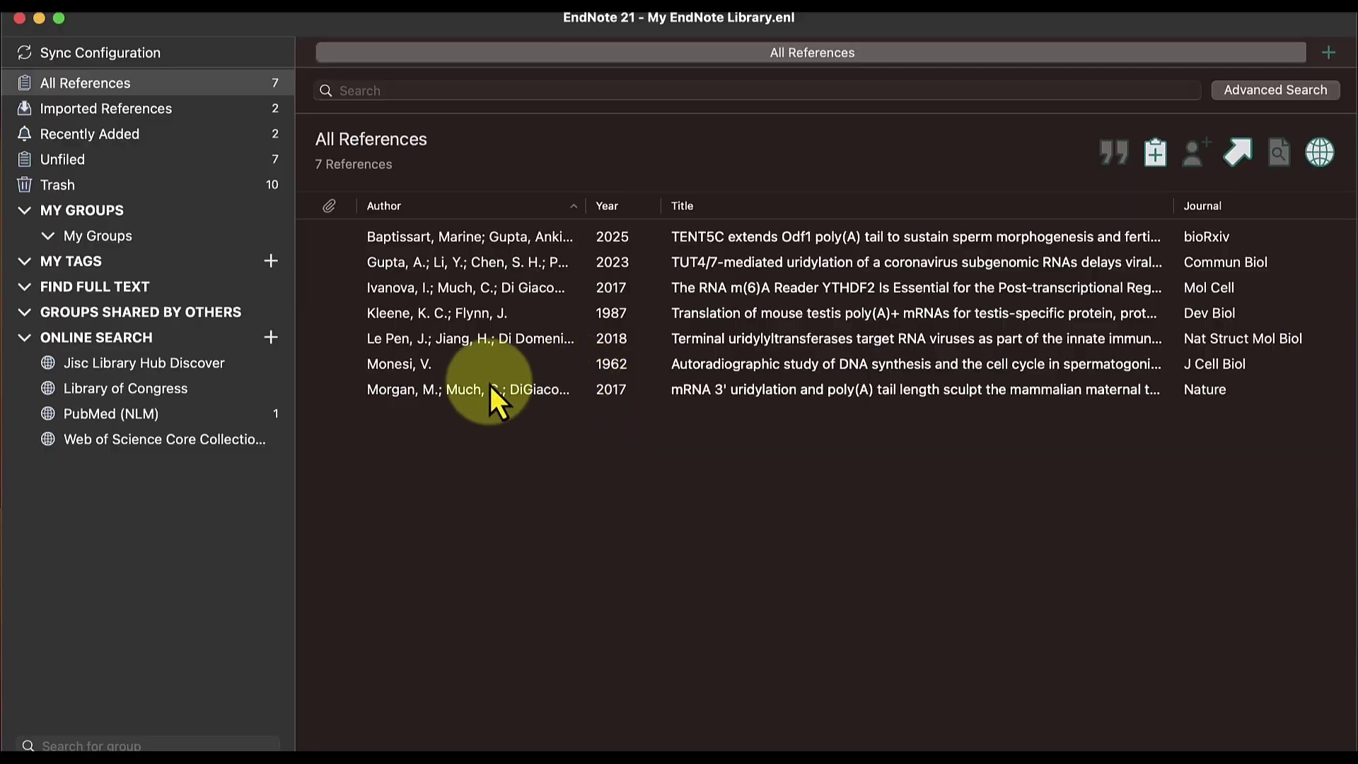
Step: In EndNote, search PubMed (NLM) by title for the copied autoradiographic study of DNA synthesis and the cell cycle
click(108, 419)
click(633, 163)
text(CELL CYCLE IN SPERMATOGONIA AND SPERMATOCYTES OF MOUSE TESTIS USING TRITIATED THYMIDINE)
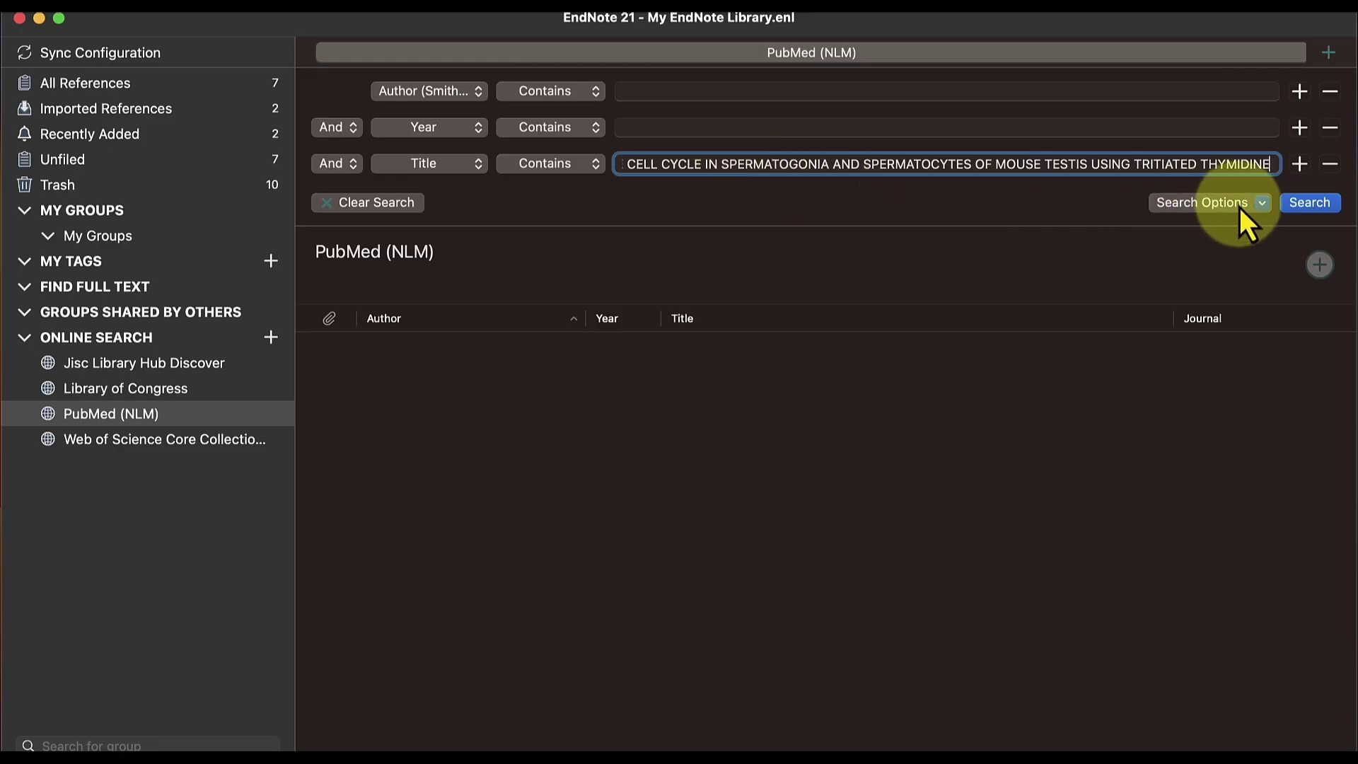
click(1309, 203)
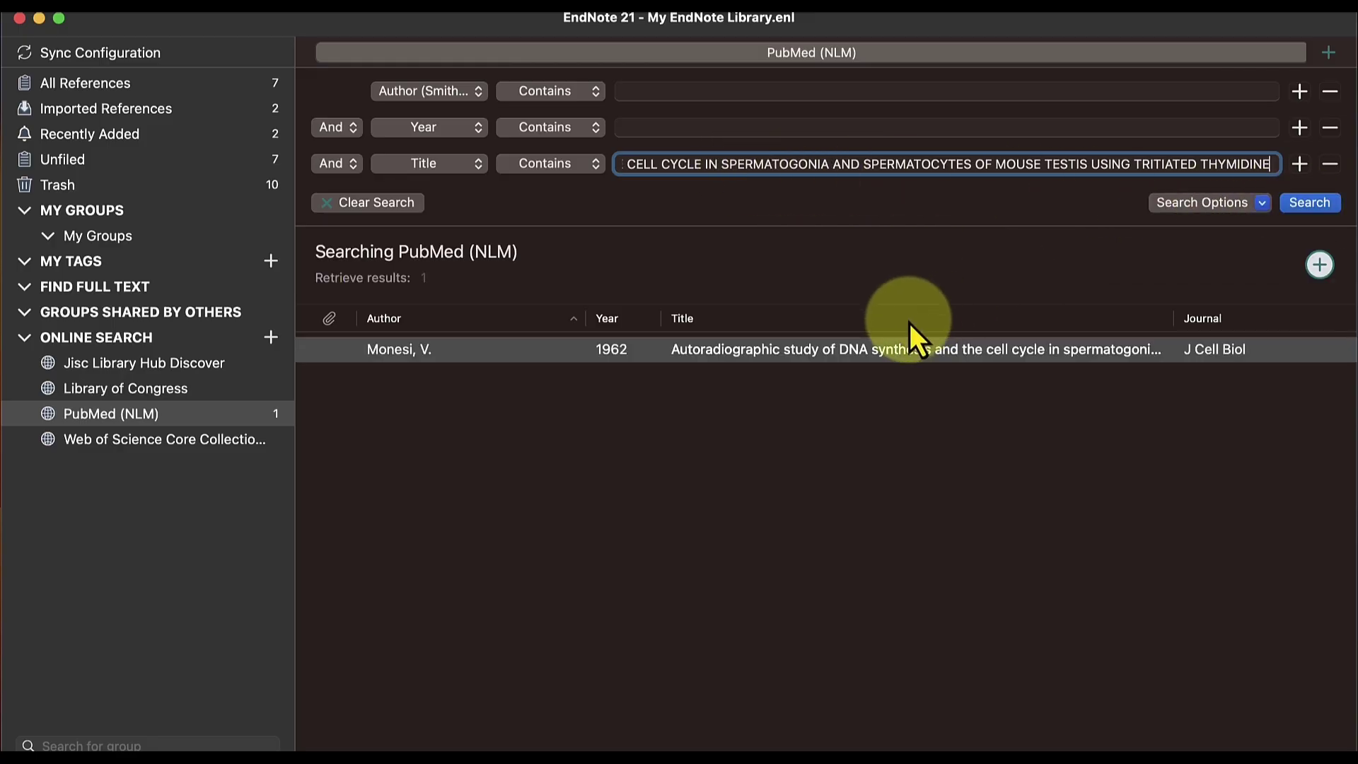
Step: Add the 1962 autoradiographic study from the PubMed results to the library and select it among the recently added references
click(898, 349)
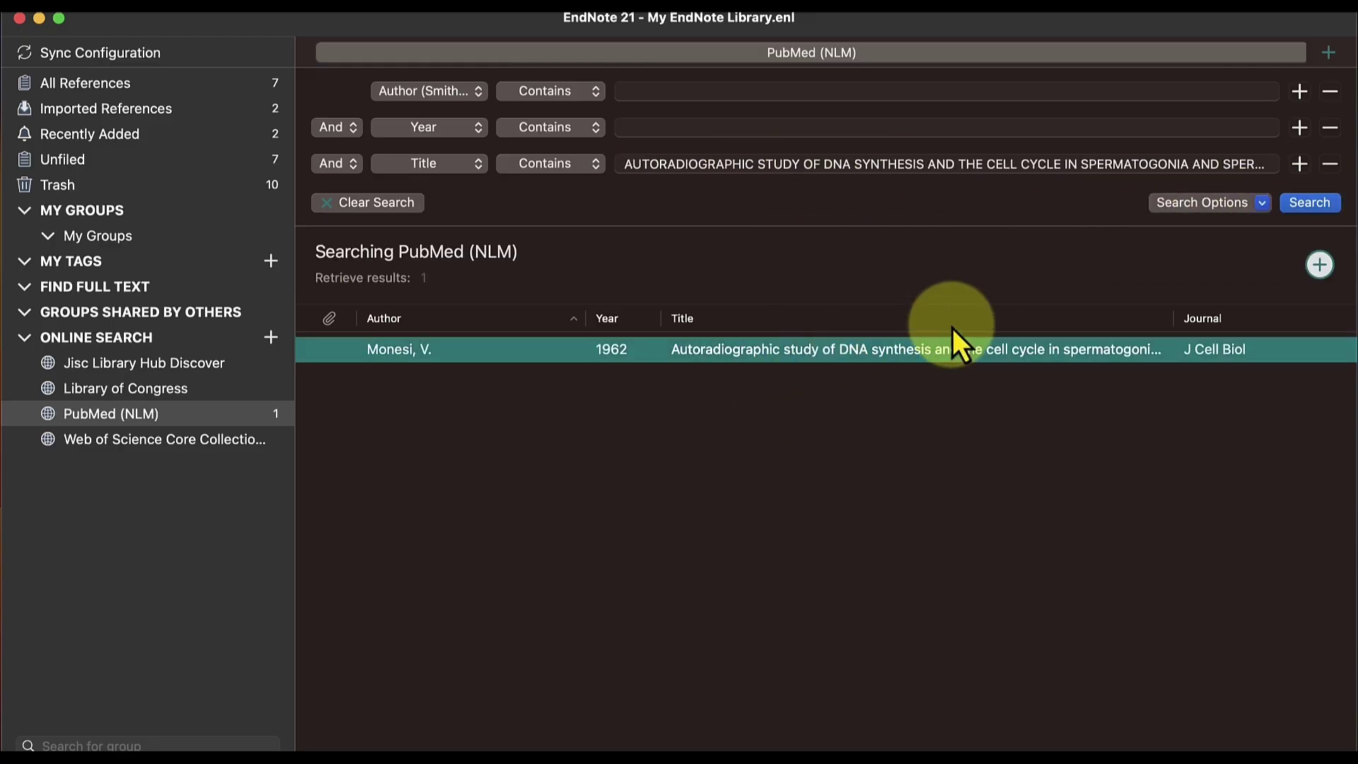
click(1318, 266)
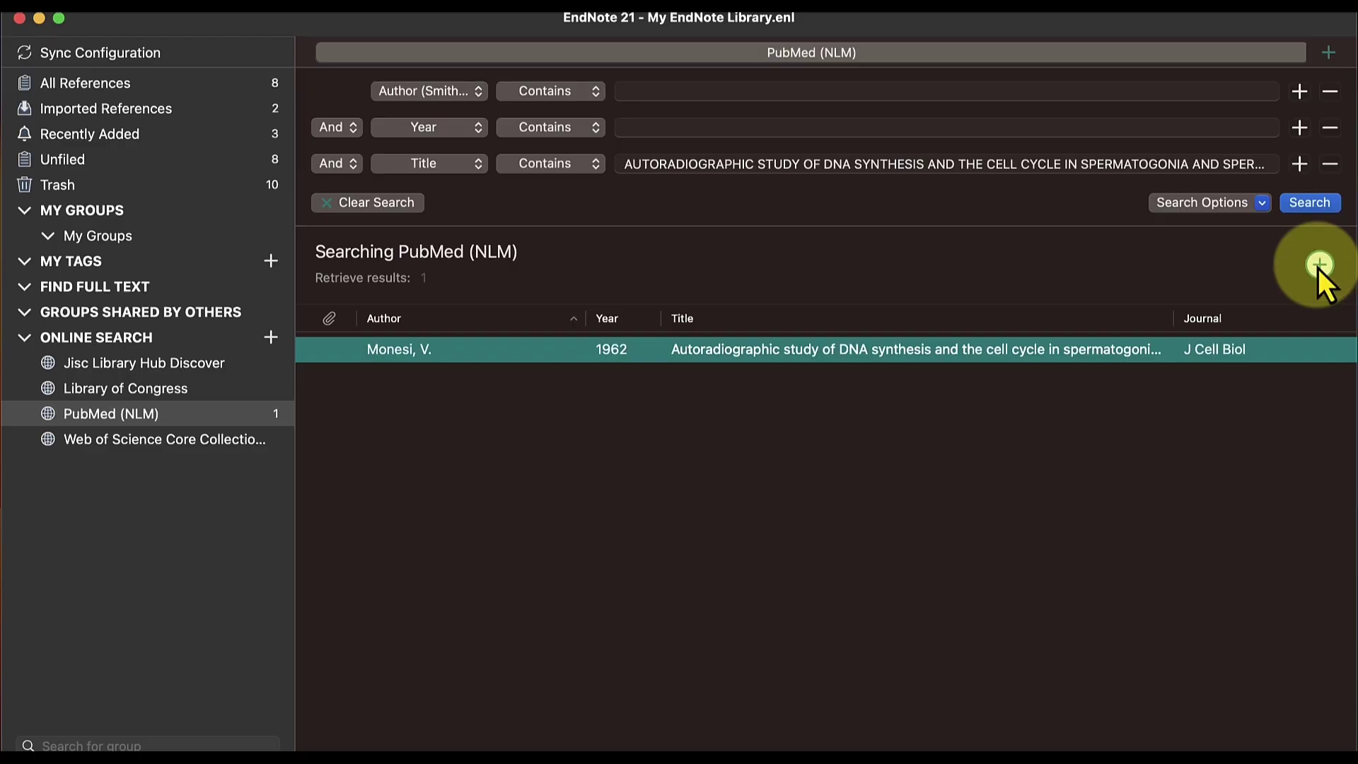
click(163, 139)
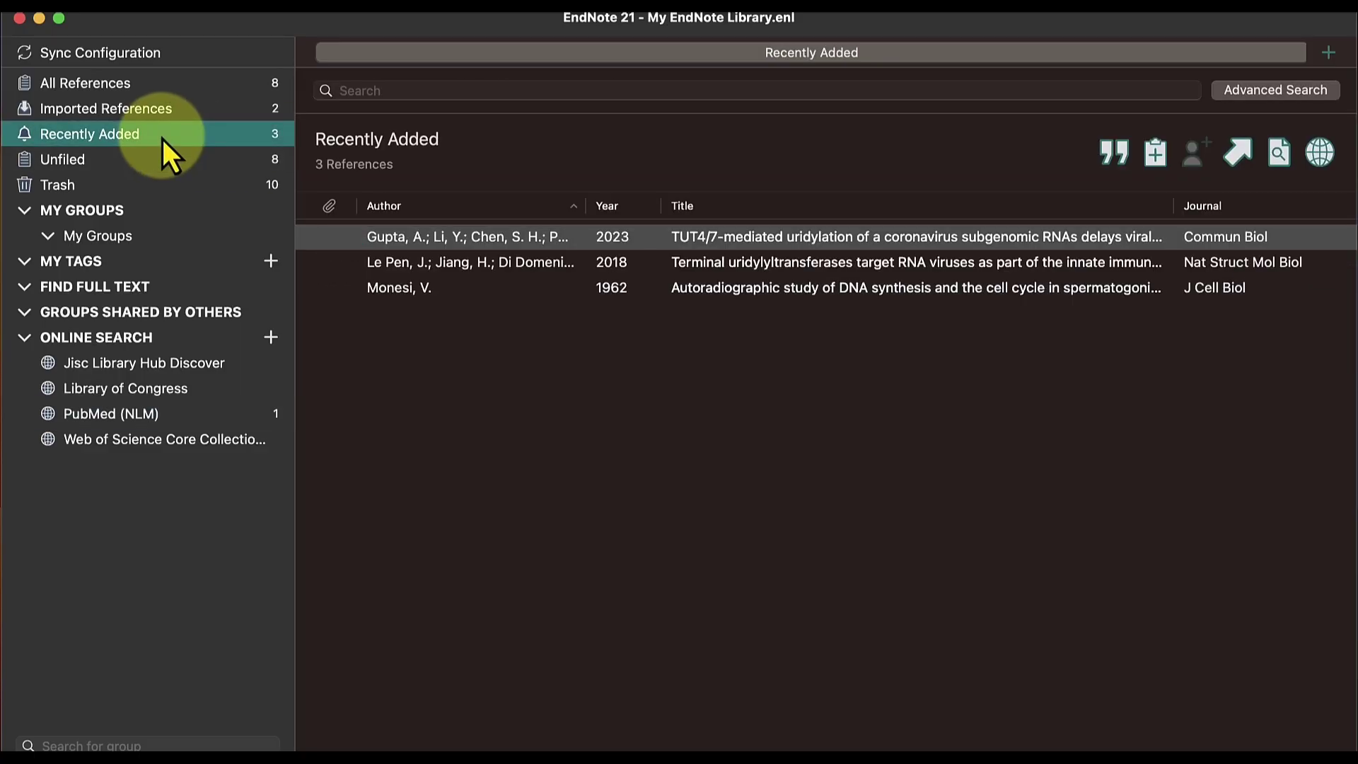
click(692, 291)
Step: Among all references, move the duplicate copy of the 1962 autoradiographic study to the trash
click(172, 85)
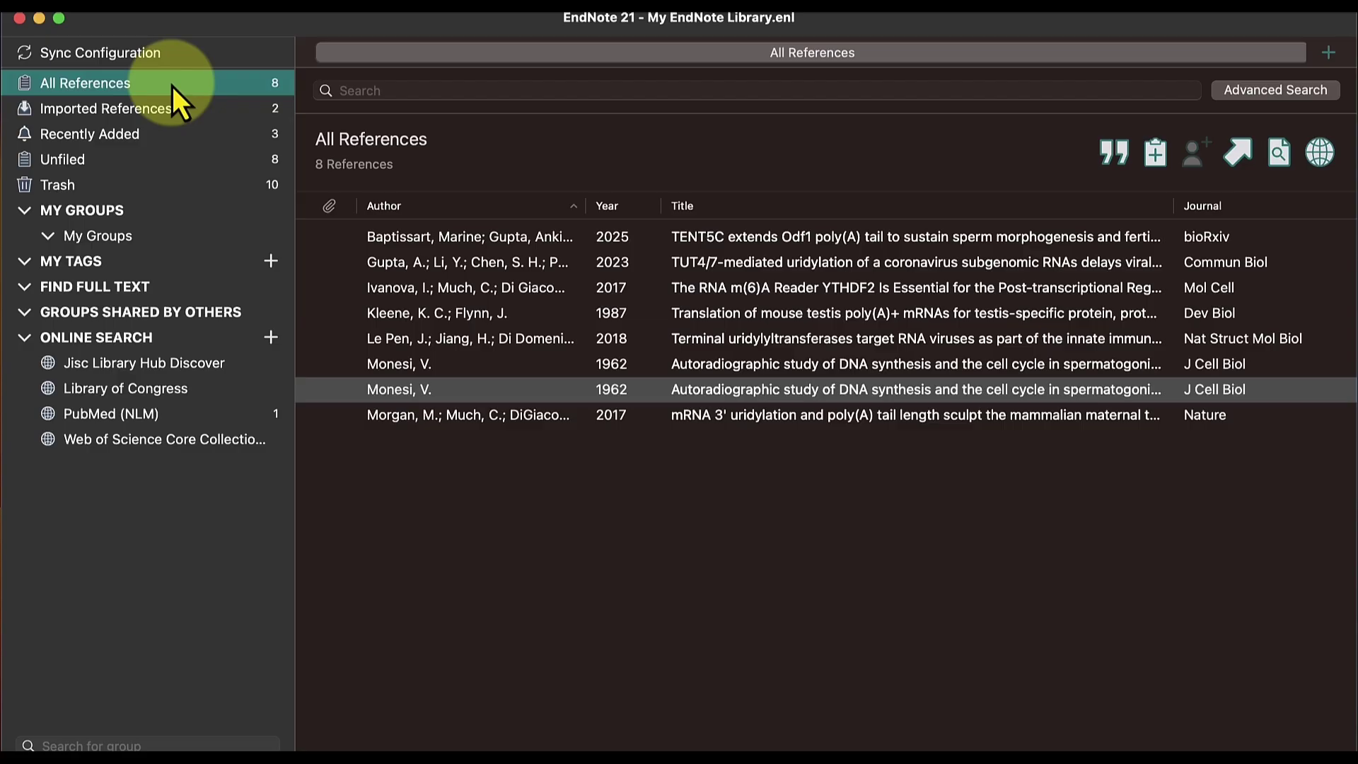
click(737, 370)
click(736, 394)
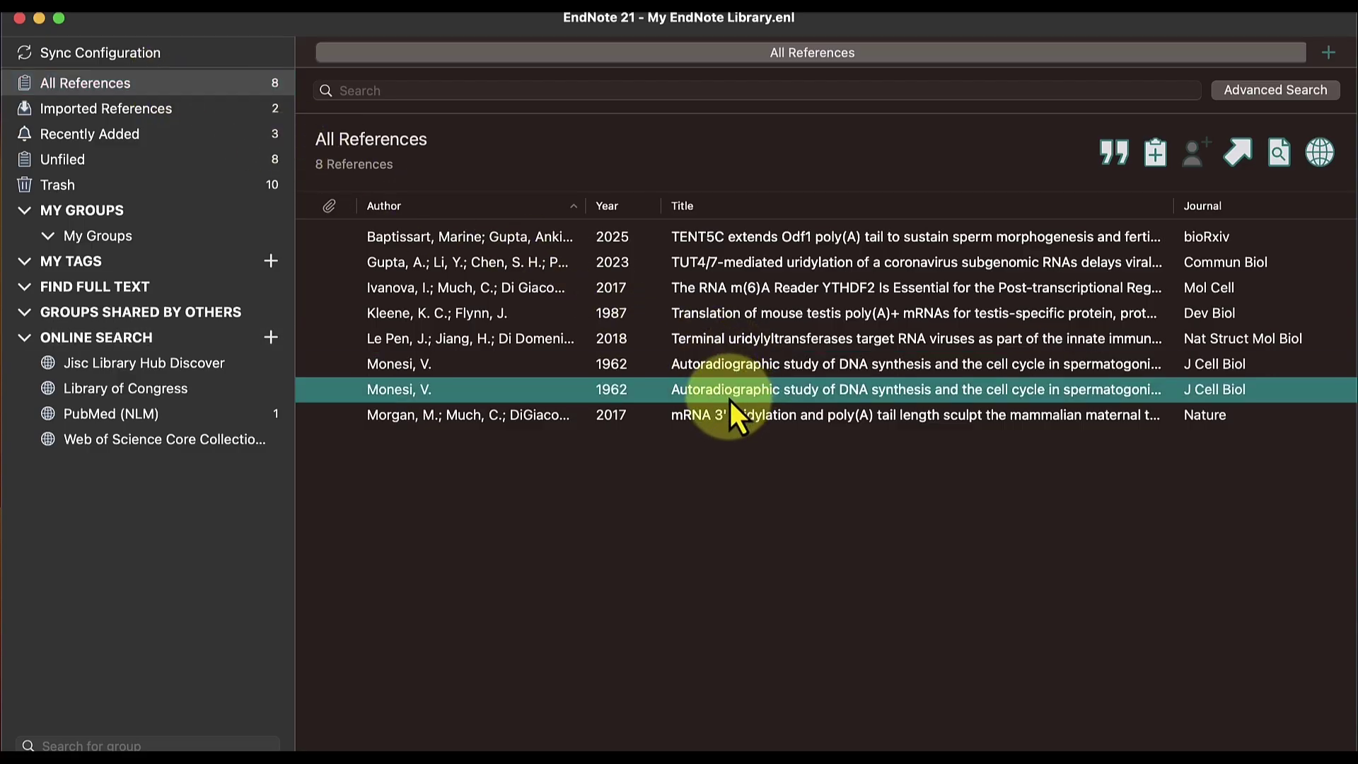
right_click(729, 400)
click(727, 386)
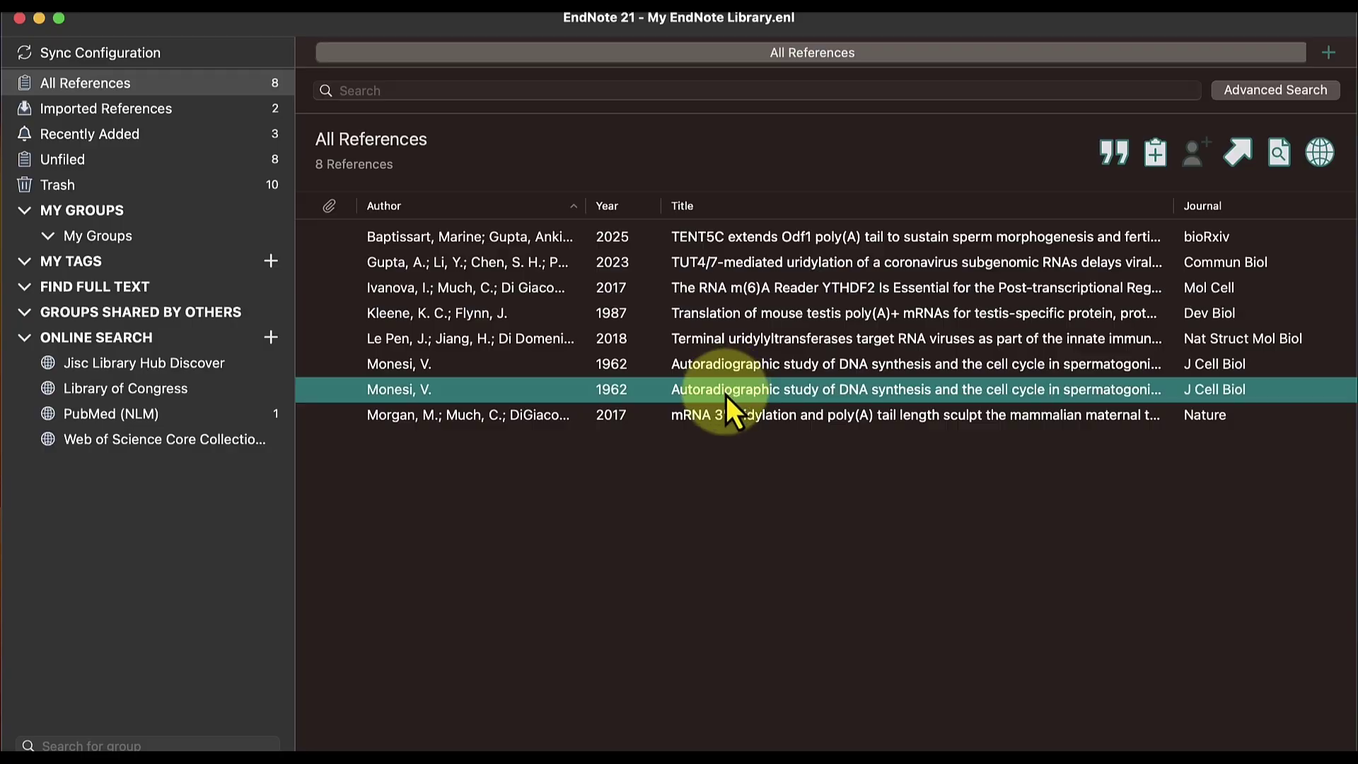
right_click(726, 395)
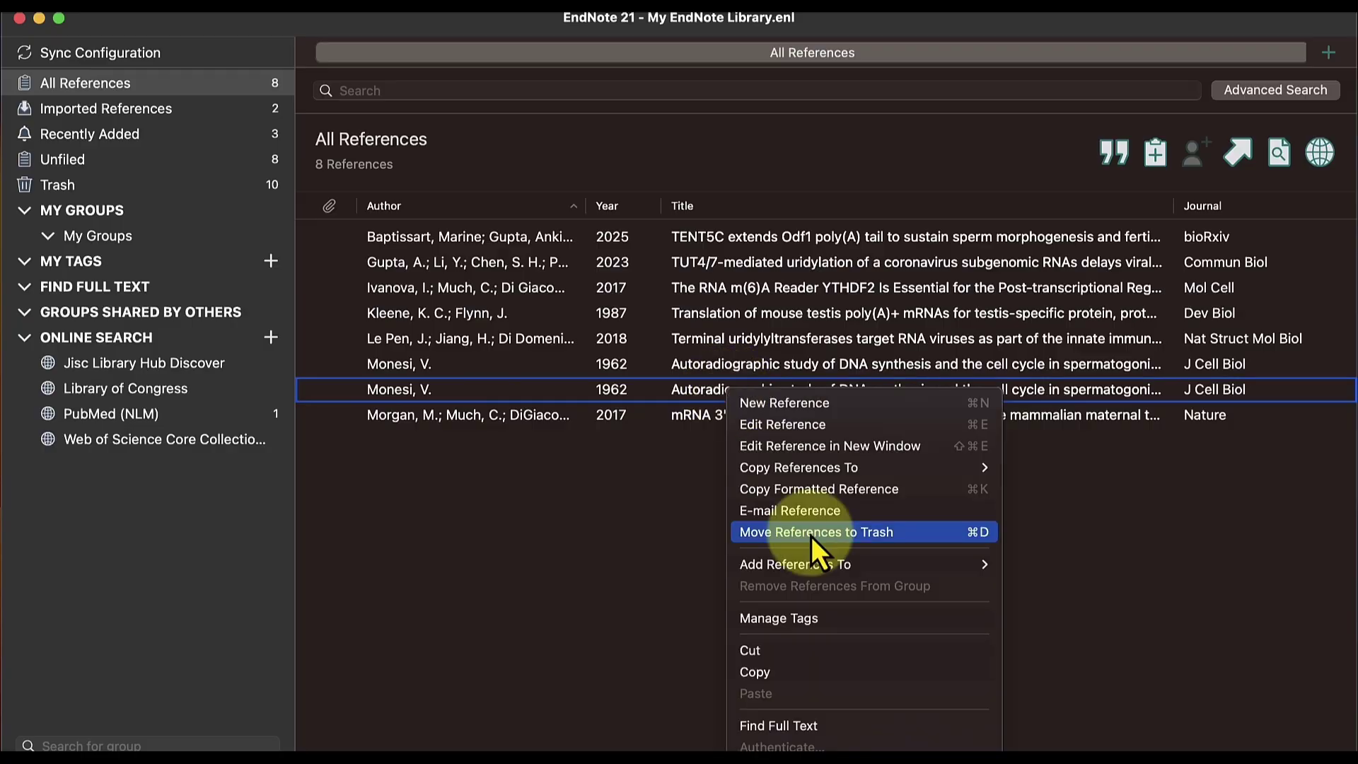
click(812, 535)
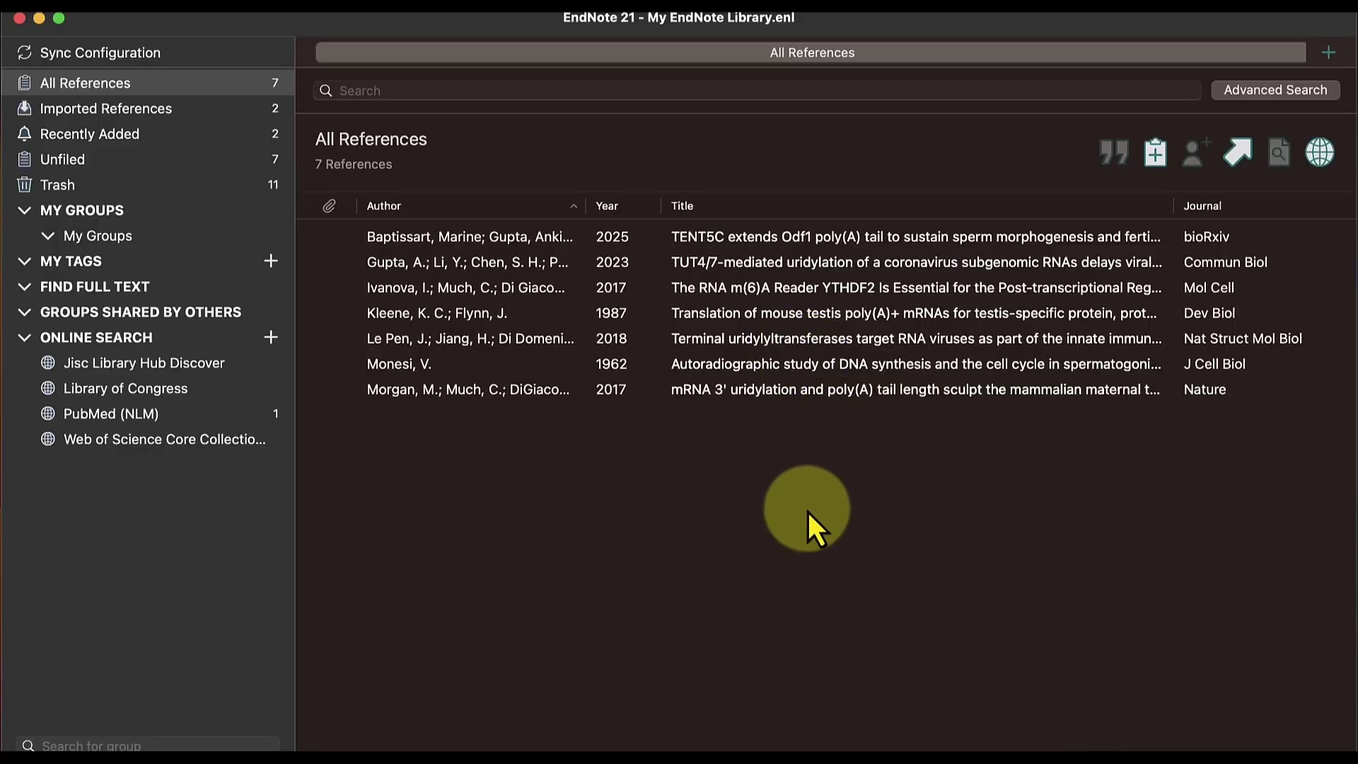
Step: Open the 1987 Dev Biol reference on mouse testis poly(A)+ mRNAs for editing and copy its title
click(785, 316)
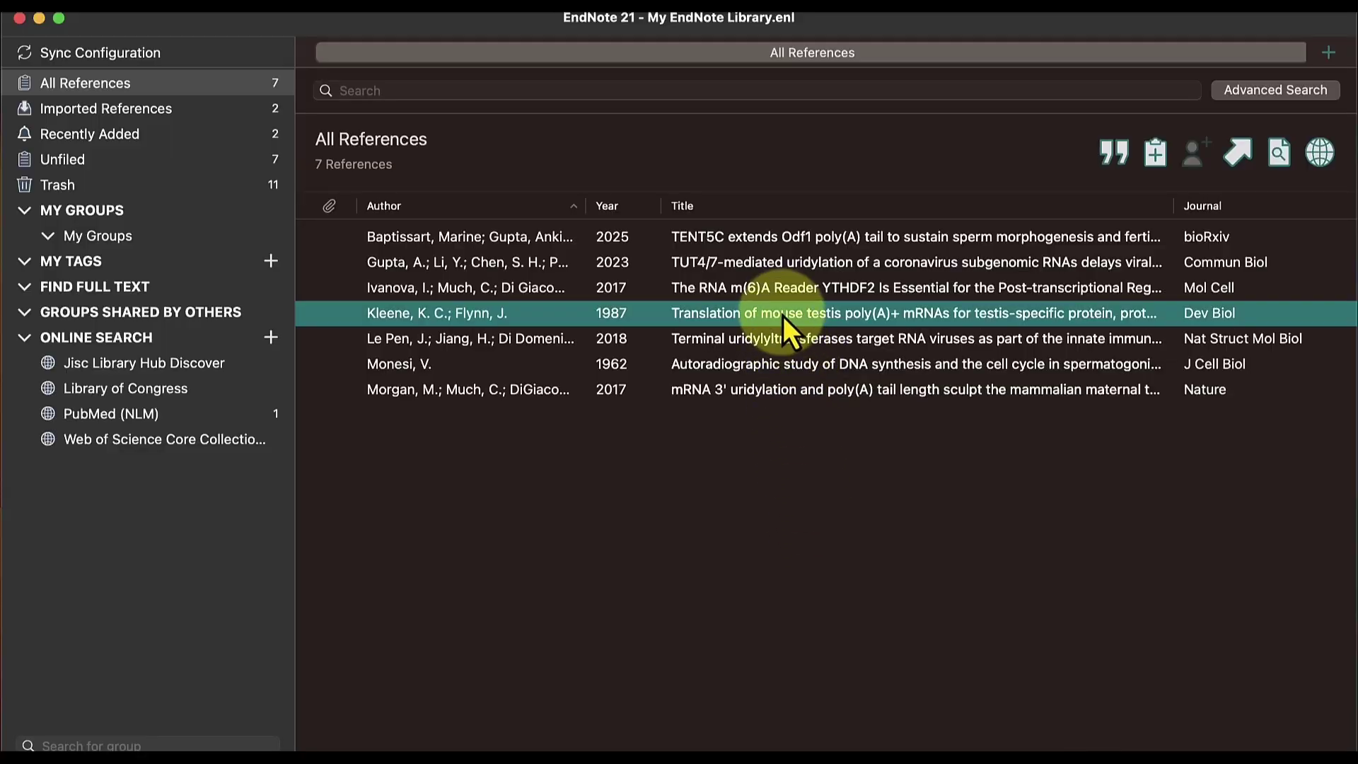
double_click(782, 315)
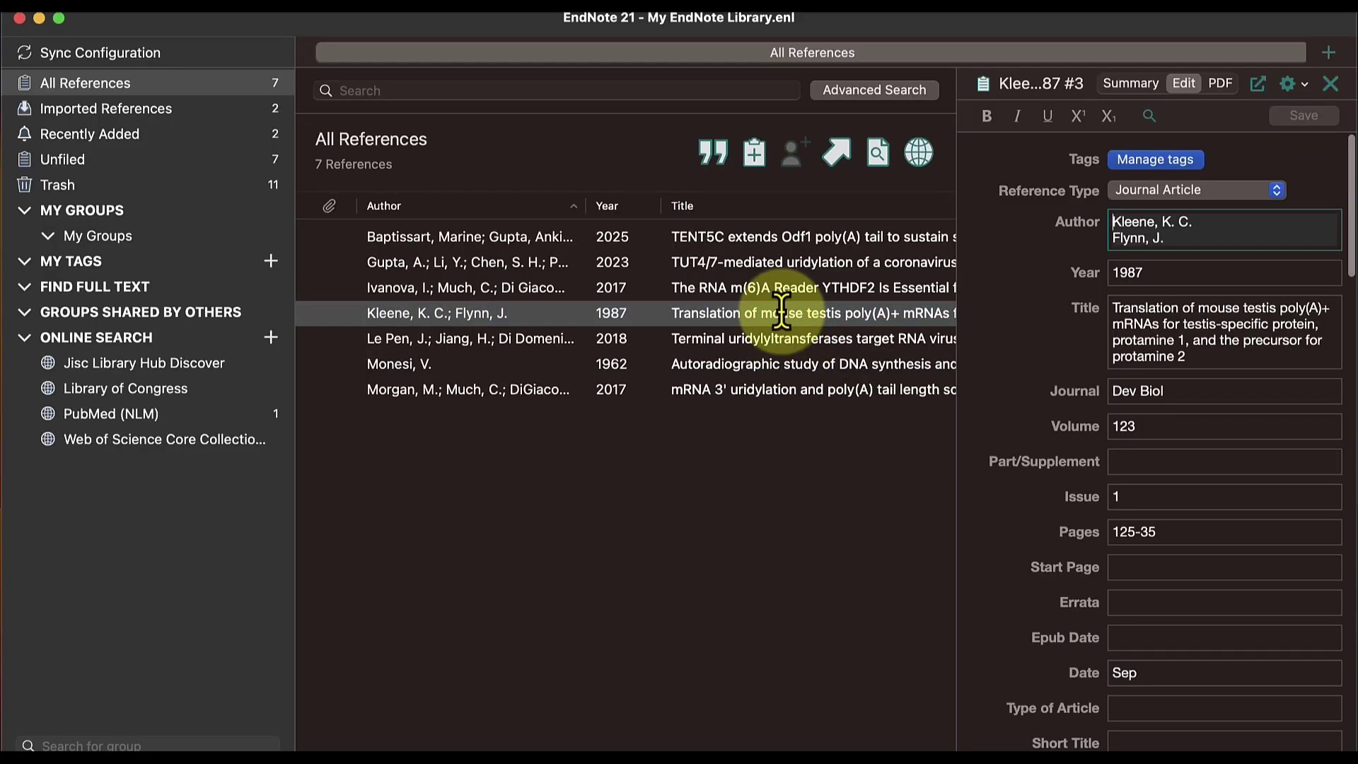
triple_click(1130, 316)
key(super+c)
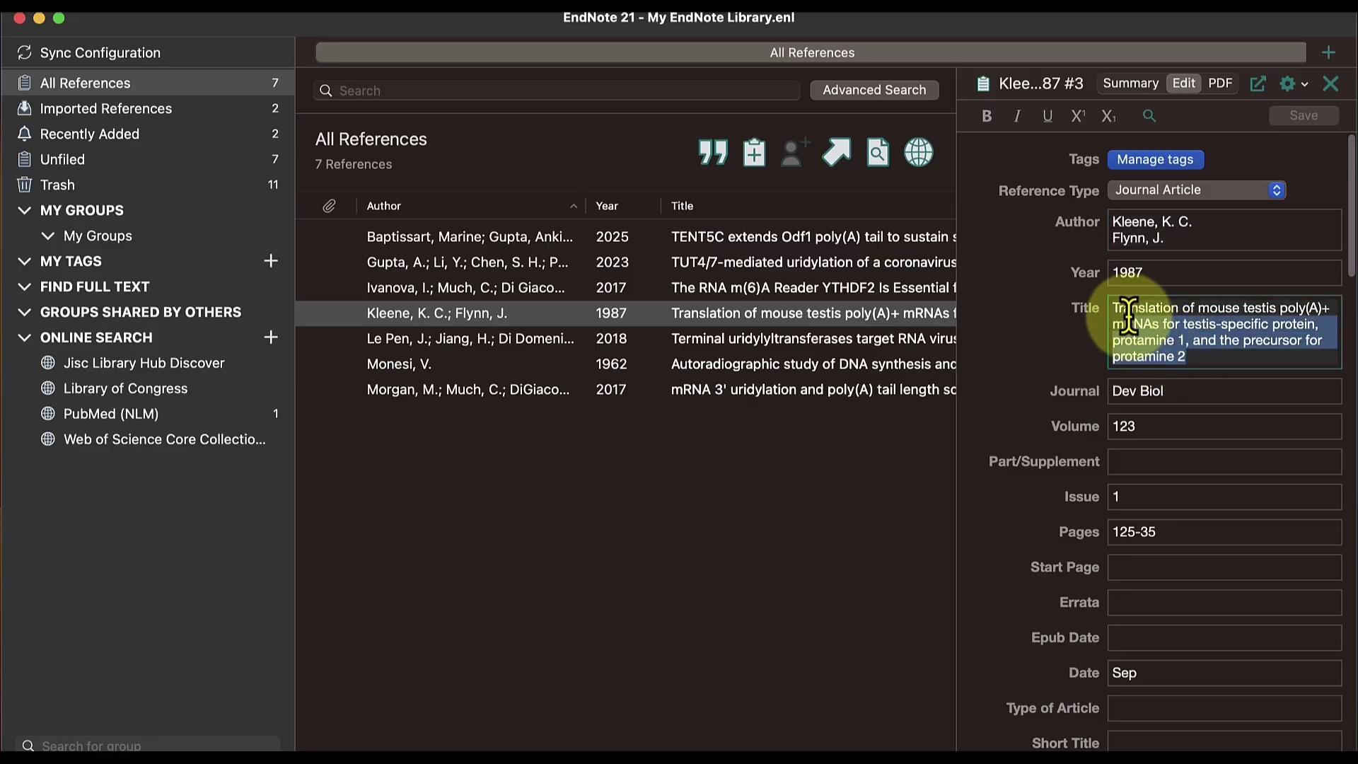
Step: Try to find the 1987 mouse testis poly(A)+ mRNAs article in PubMed (NLM) by its copied title
click(806, 468)
click(141, 416)
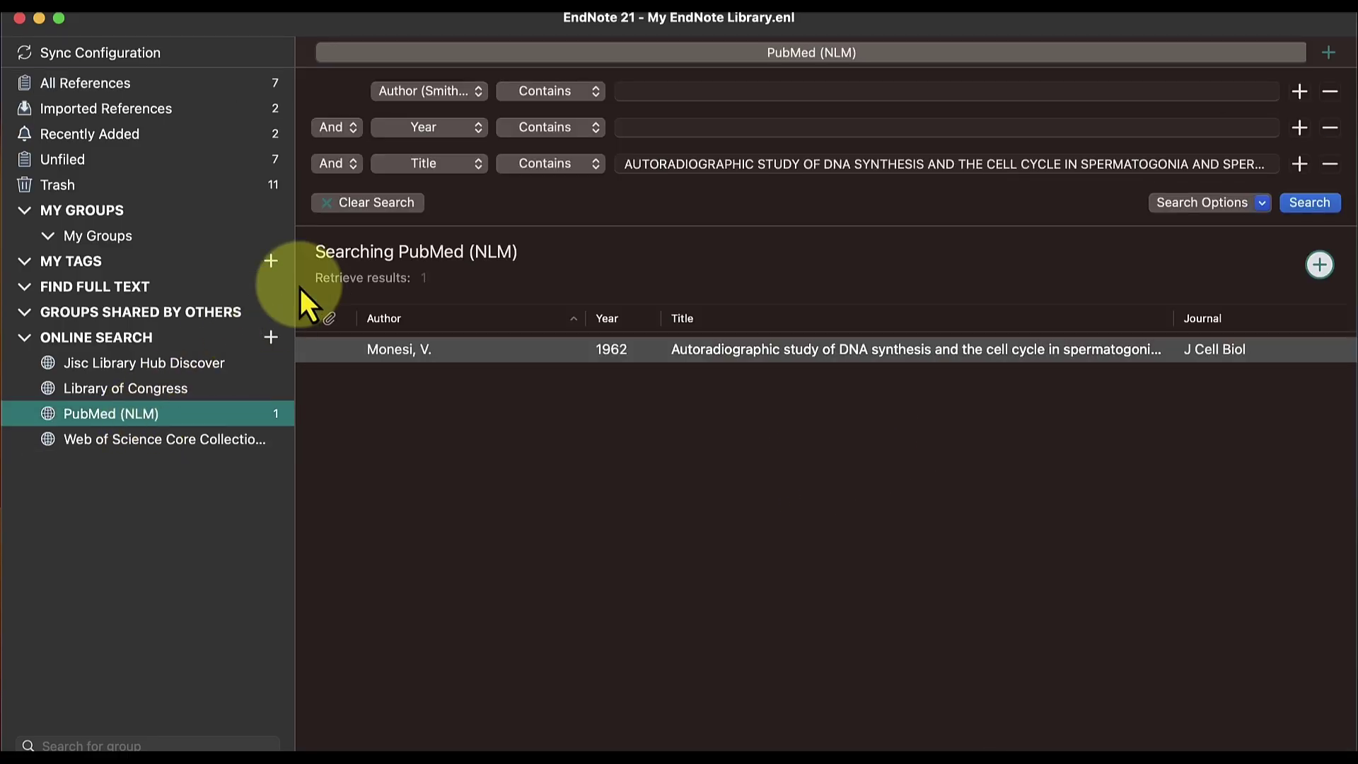
key(super+v)
click(1304, 204)
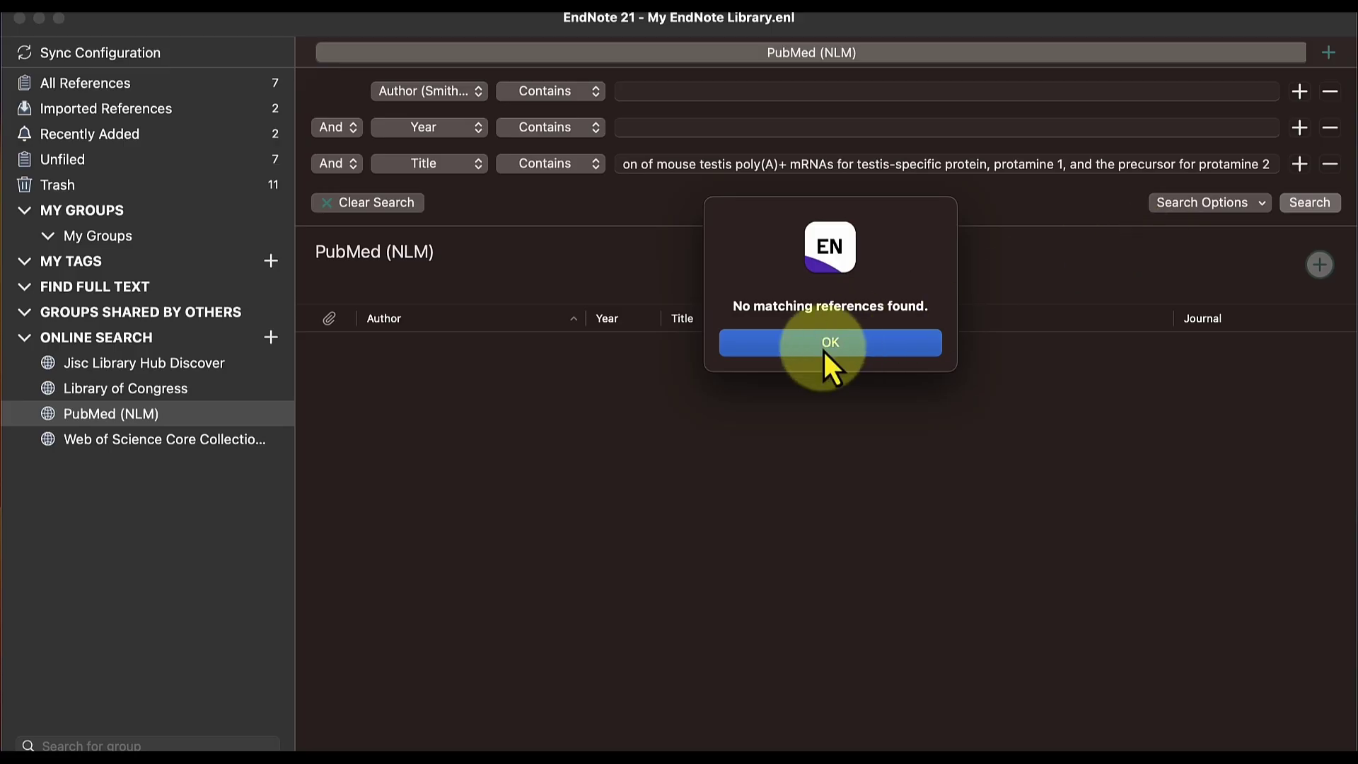
click(826, 346)
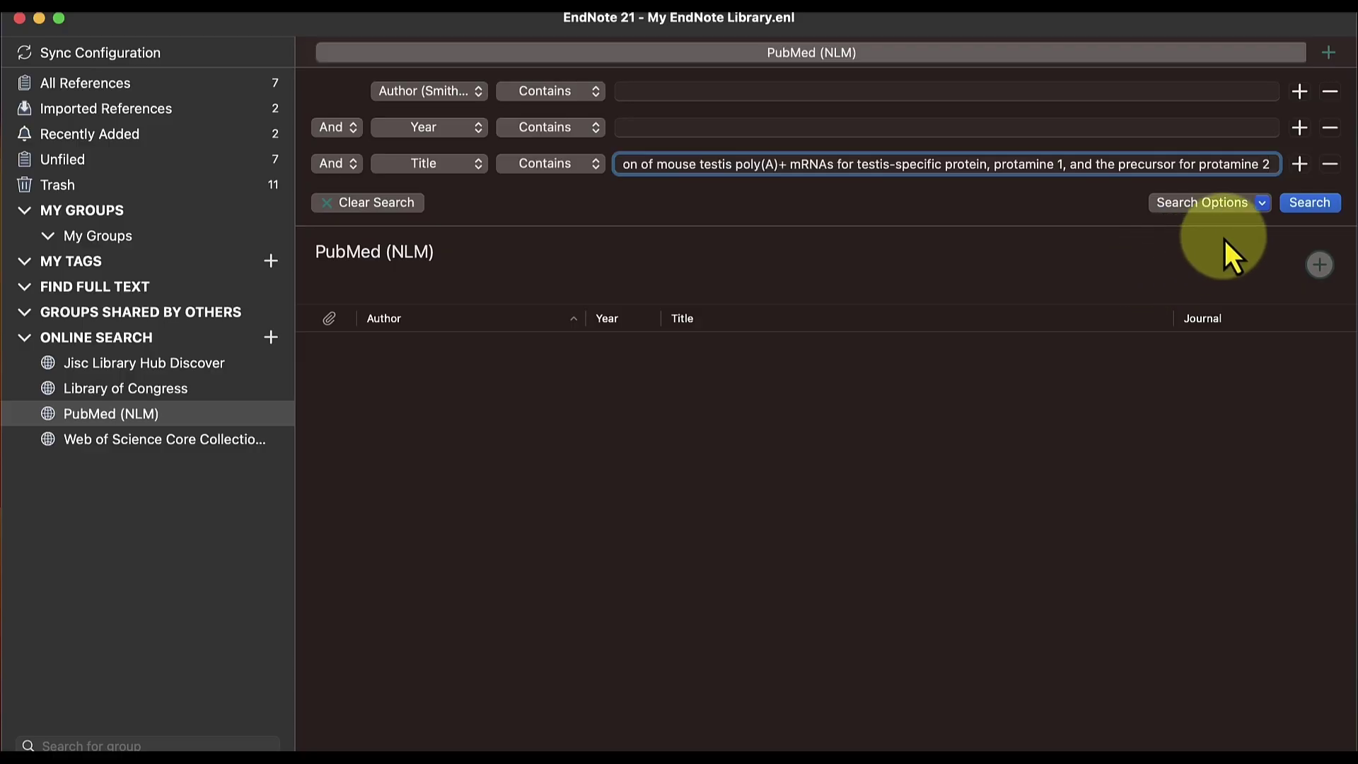
click(1304, 209)
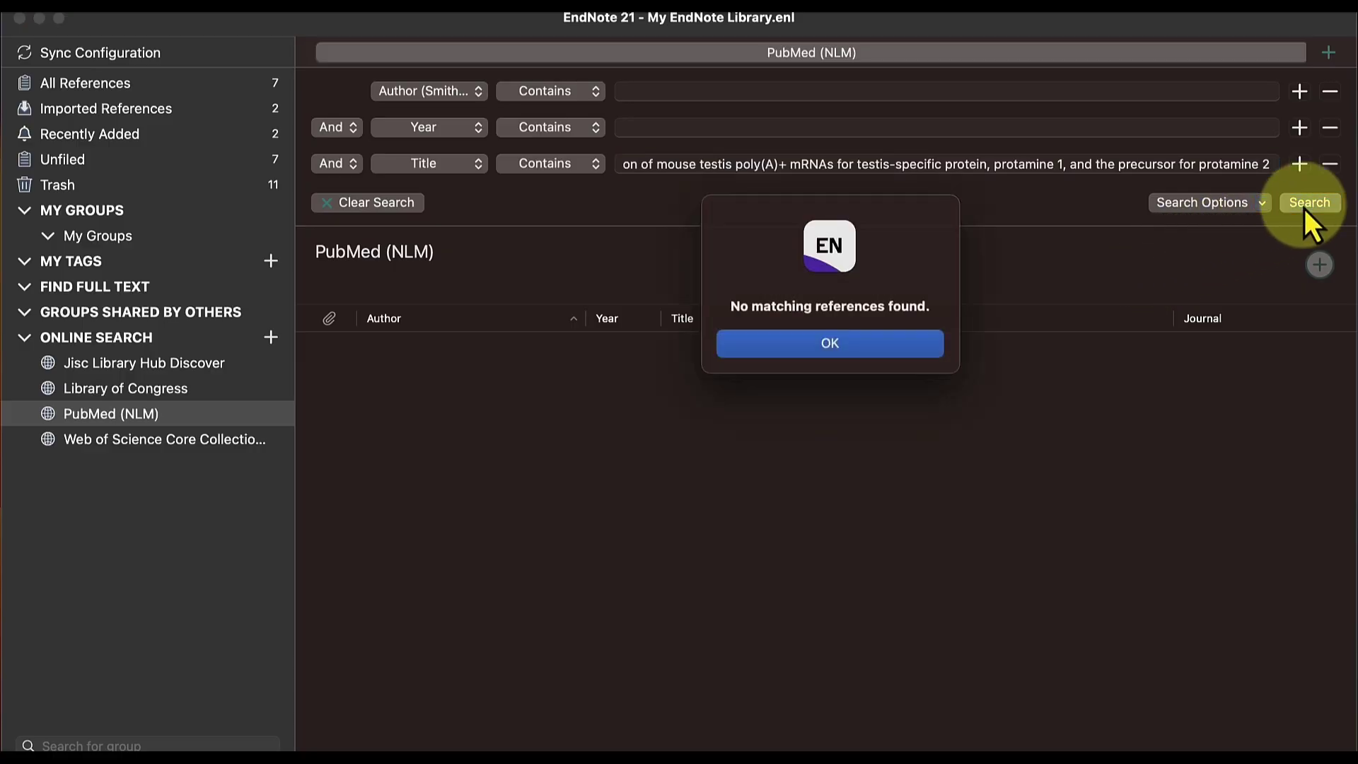
click(878, 345)
Step: Search Google in Chrome for the full title of the mouse testis poly(A)+ mRNAs article and open its PubMed page
key(super+a)
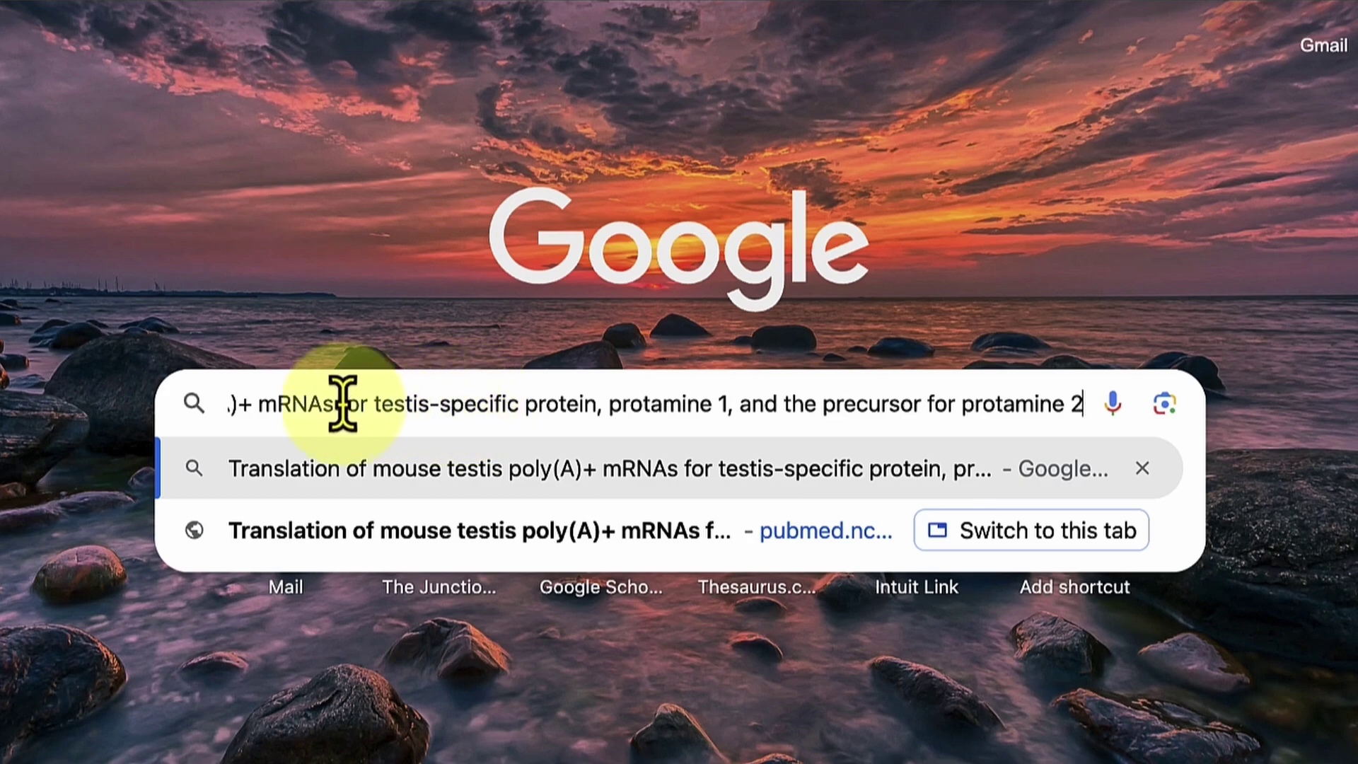
click(322, 403)
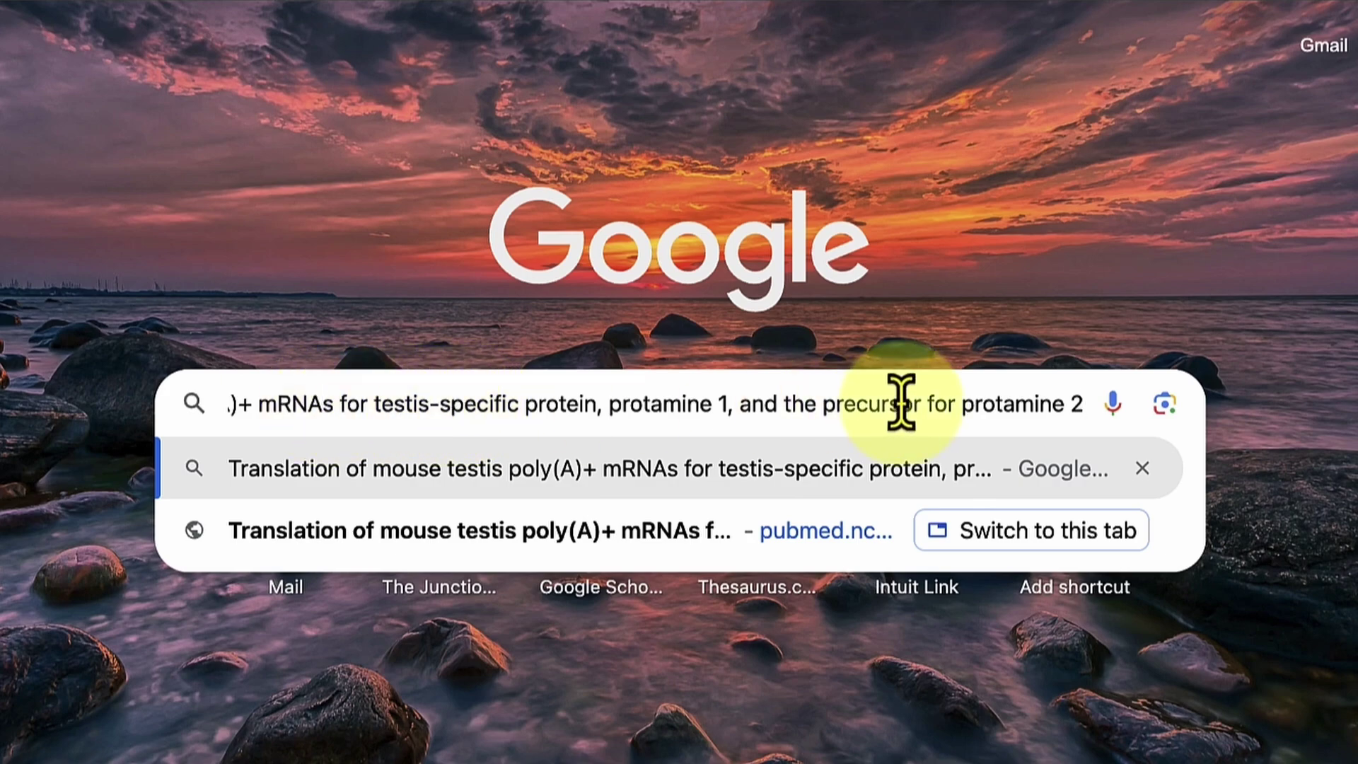
key(Escape)
key(Return)
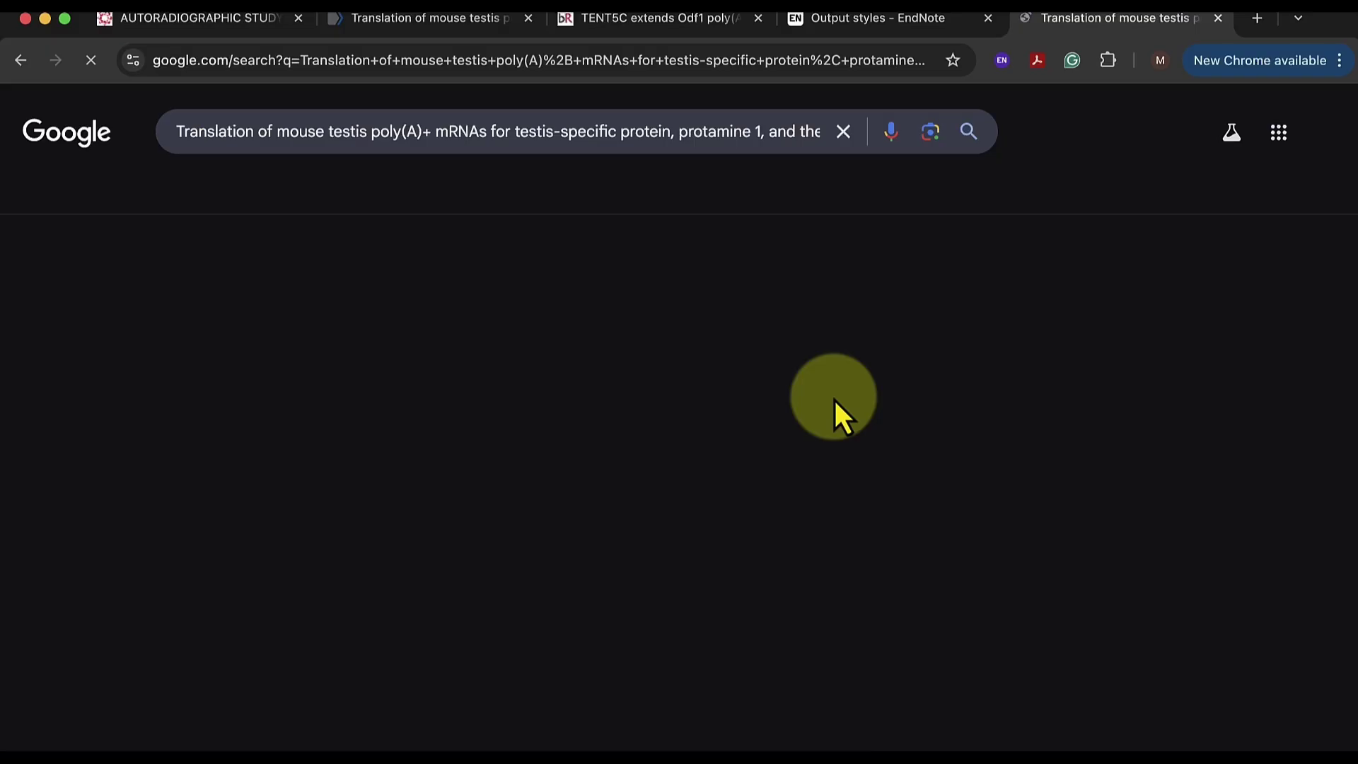
scroll(596, 452, down, 5)
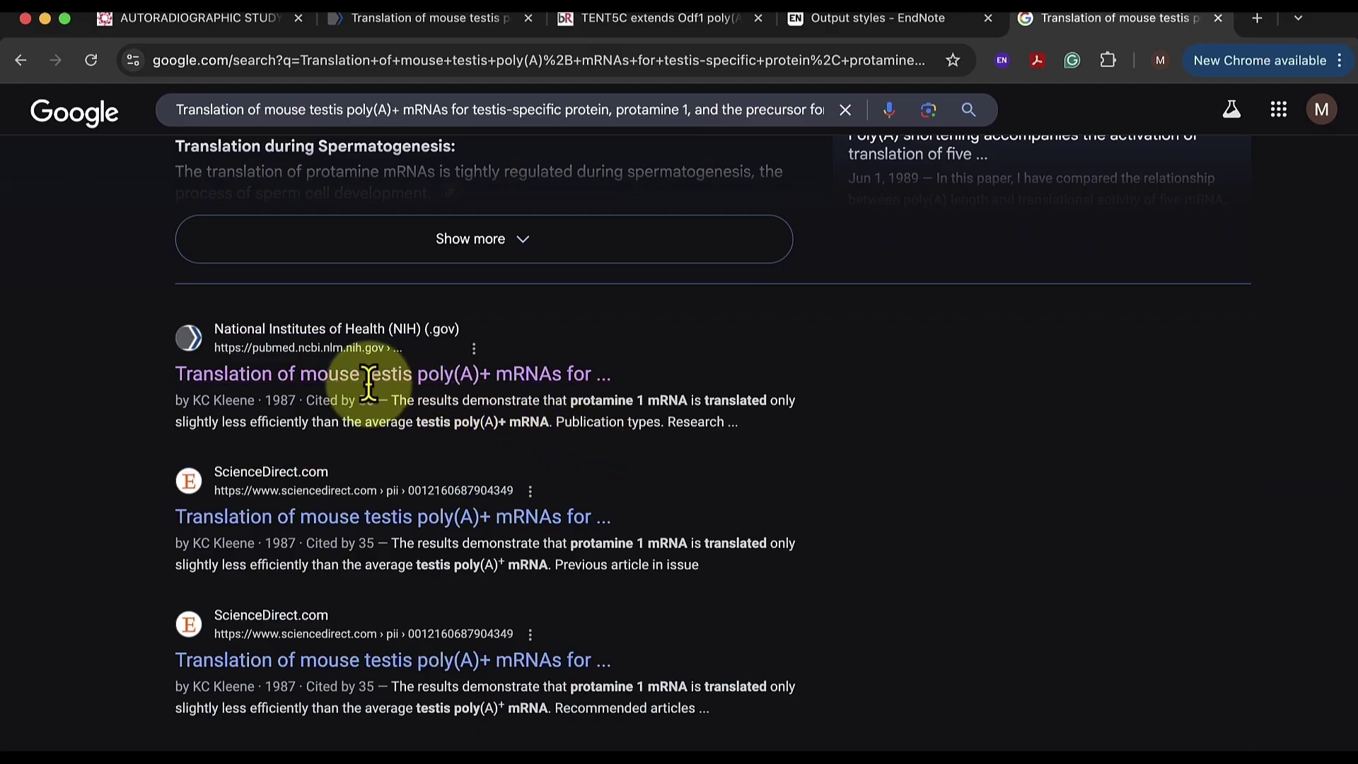
click(299, 374)
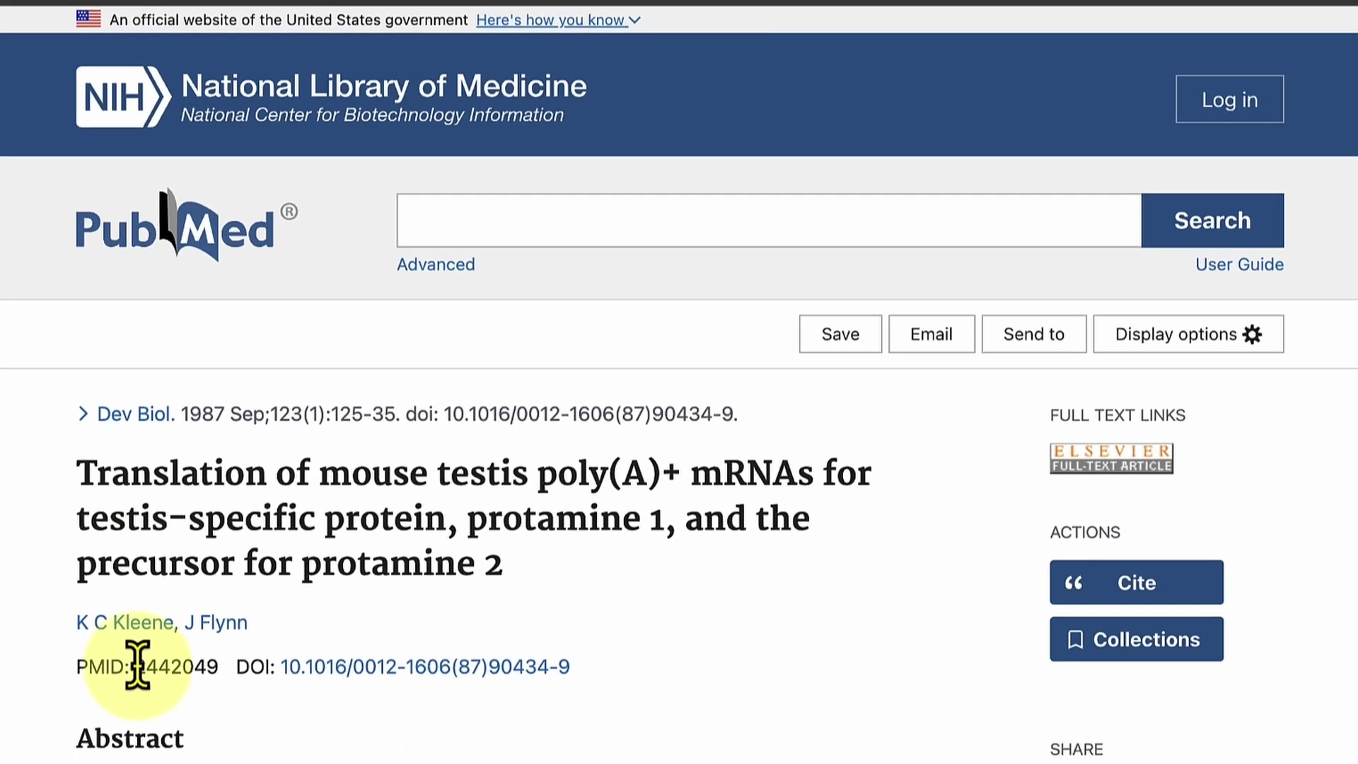
Step: Copy the article's PMID from its PubMed page, switch back to EndNote and clear the title search
drag(248, 607, 269, 607)
drag(163, 666, 219, 680)
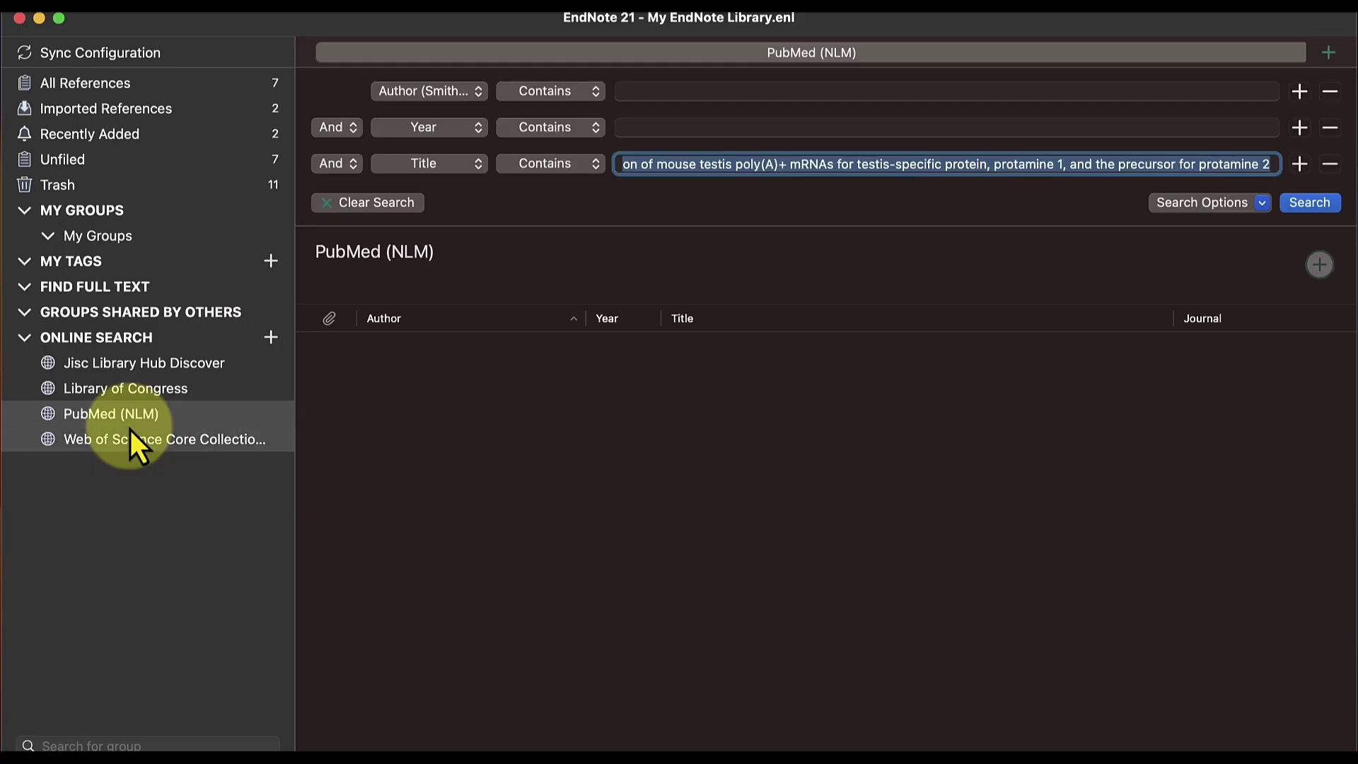
click(400, 205)
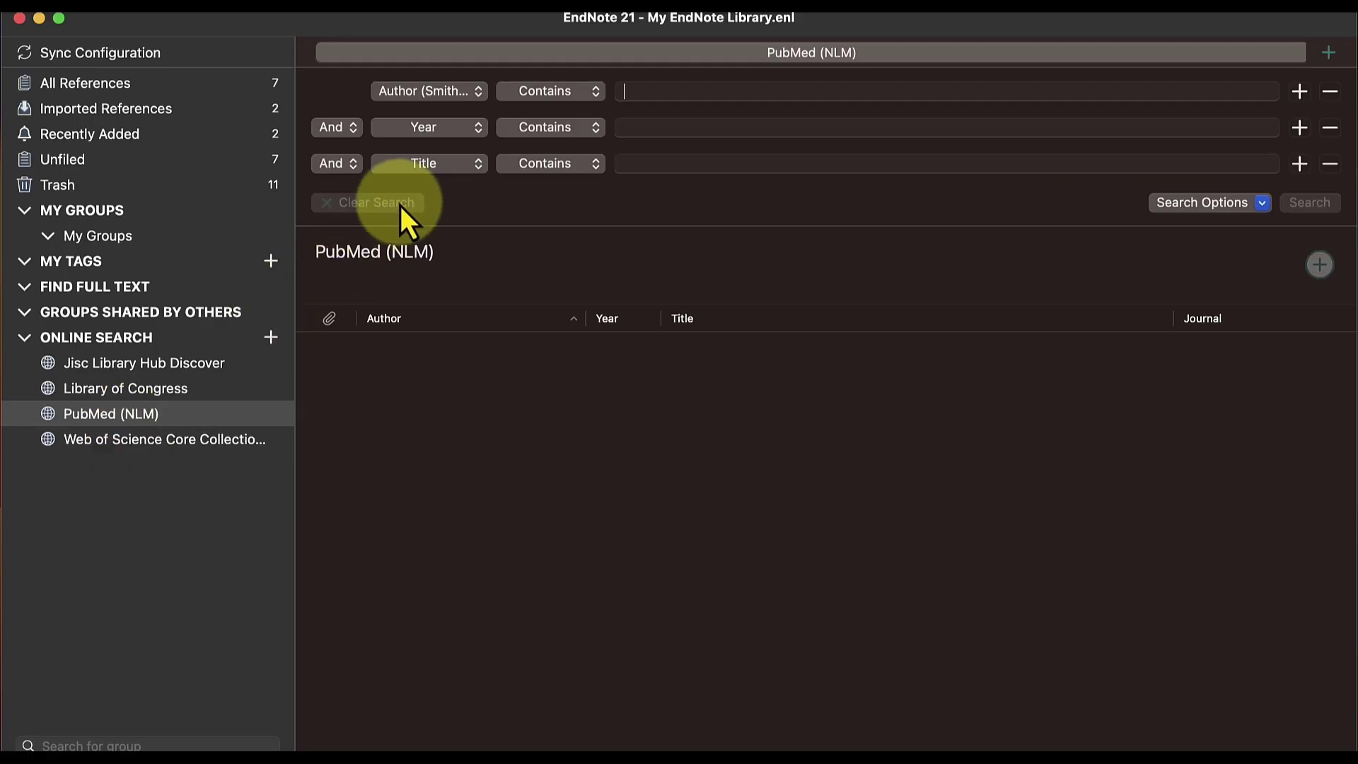
Step: Change the third search criterion from Title to PMID and search PubMed for 2442049
click(481, 163)
key(Up)
key(Up)
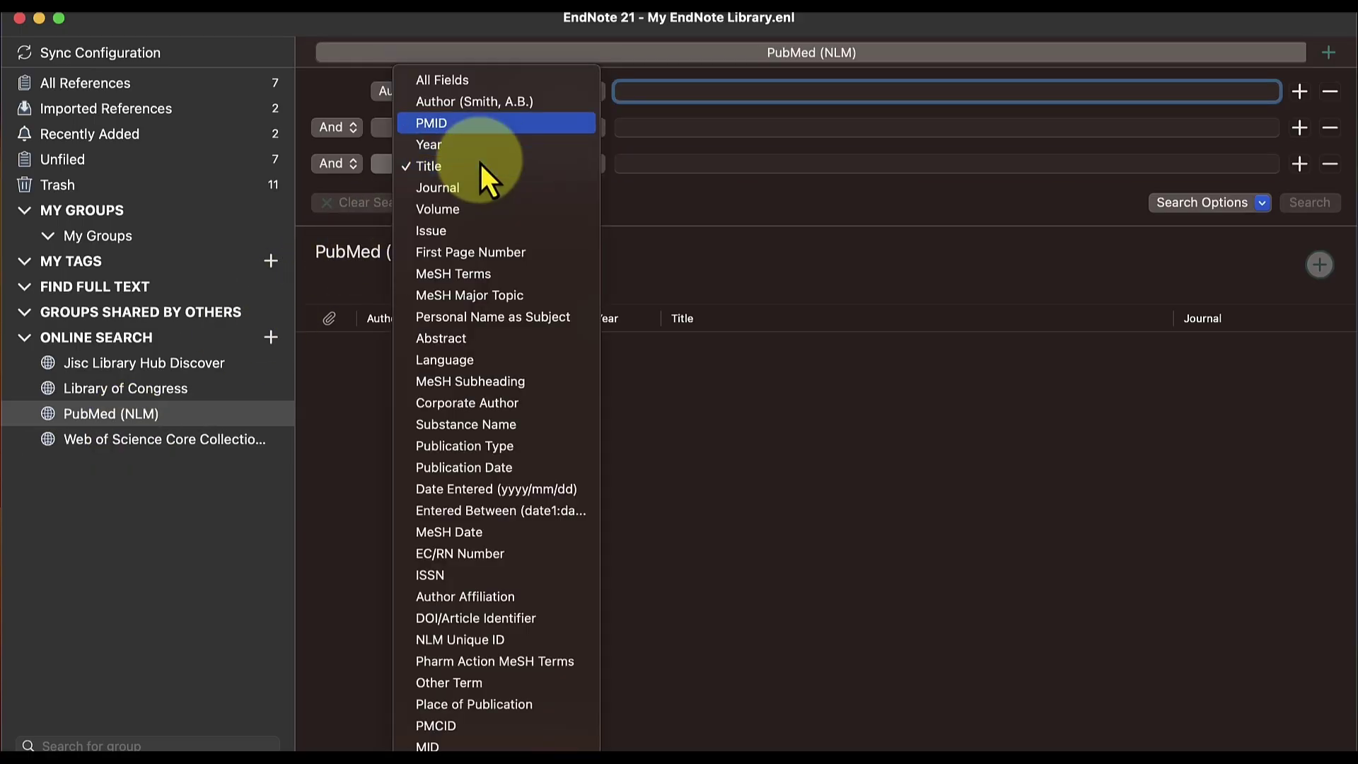
click(431, 124)
click(659, 163)
key(super+v)
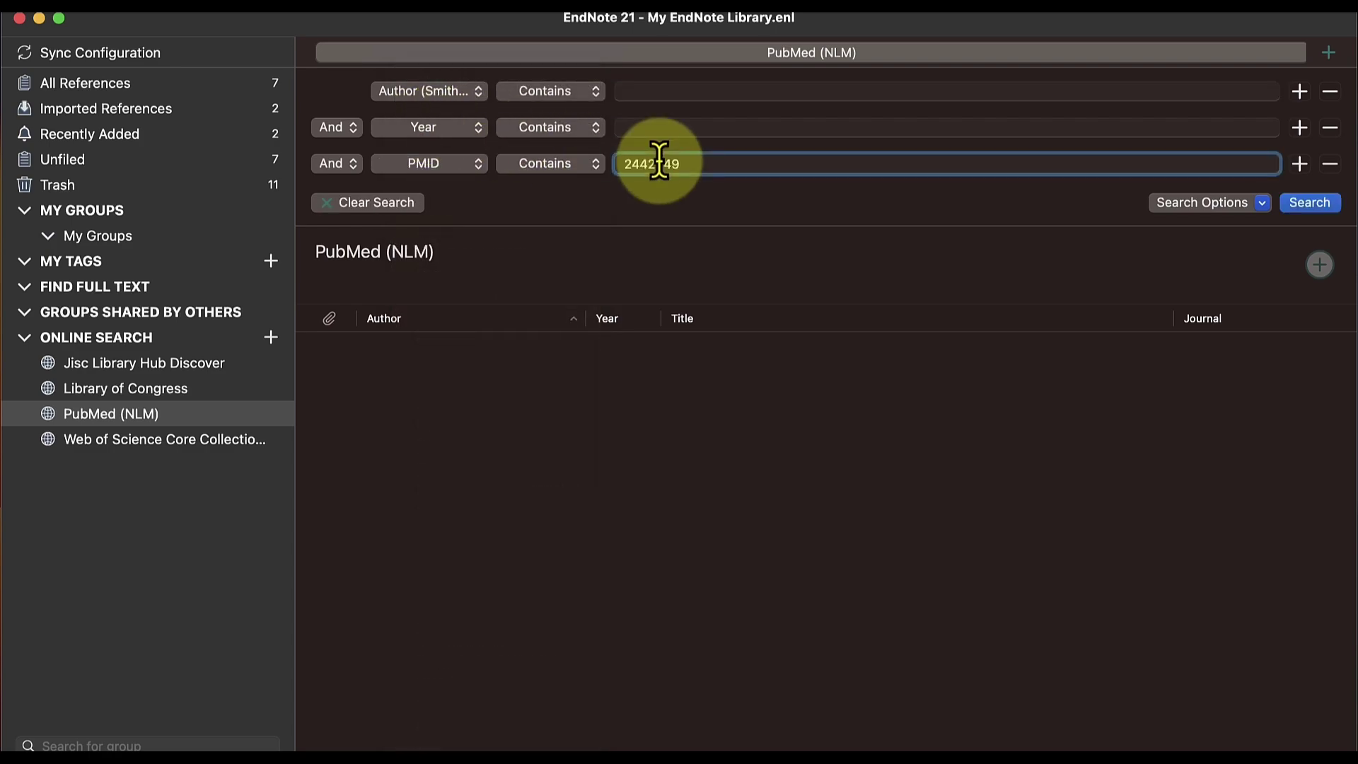
click(1304, 205)
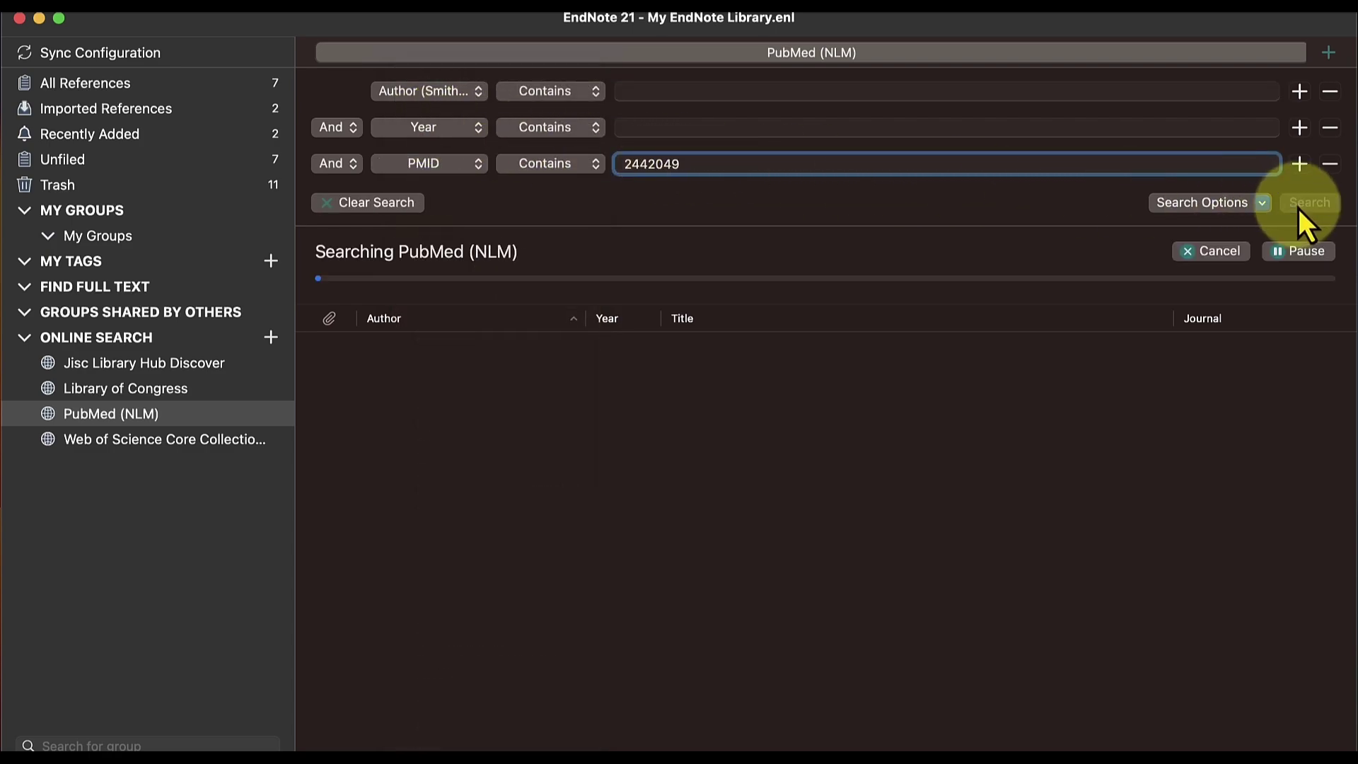
Step: Add the 1987 mouse testis poly(A)+ mRNAs reference from the PubMed results to the library
click(795, 352)
click(1319, 264)
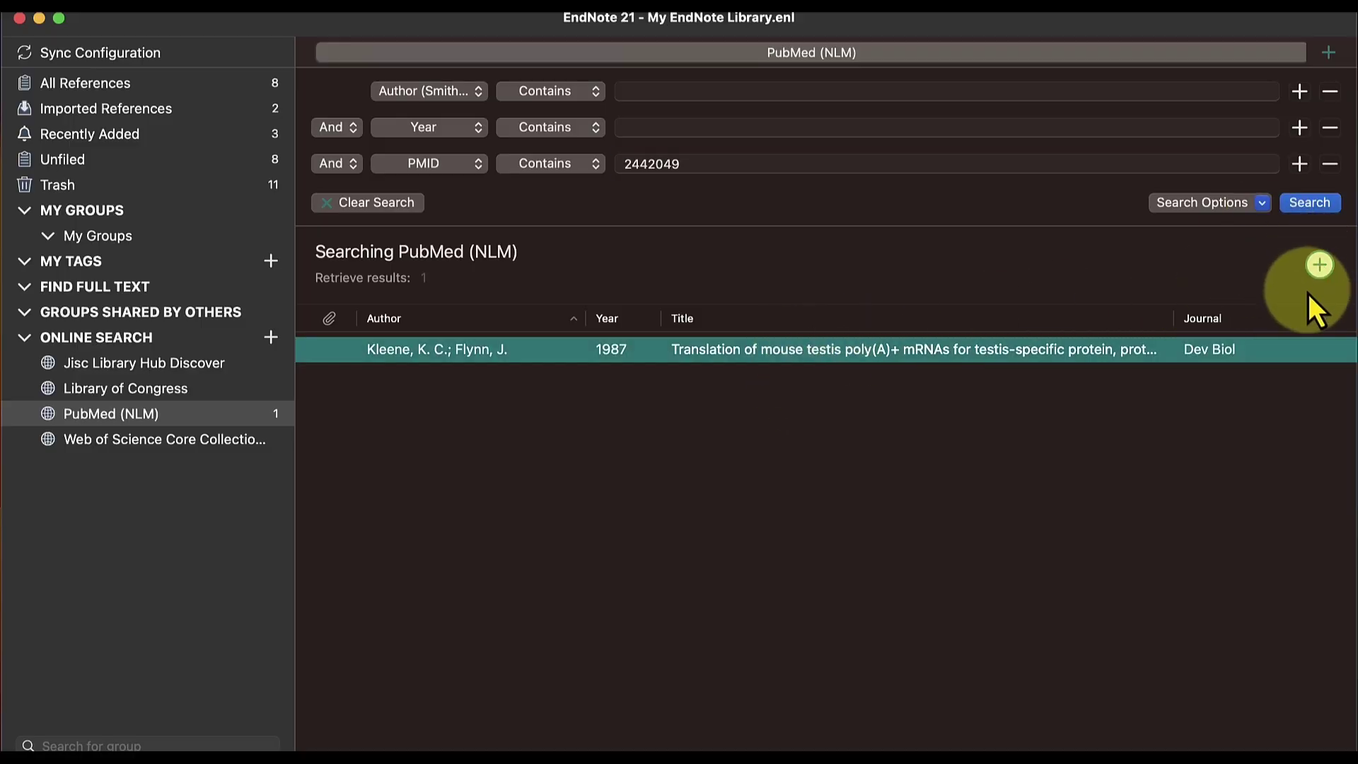
Step: Show all references in the library and move the duplicate 1987 mouse testis poly(A)+ mRNAs reference to the trash
click(156, 89)
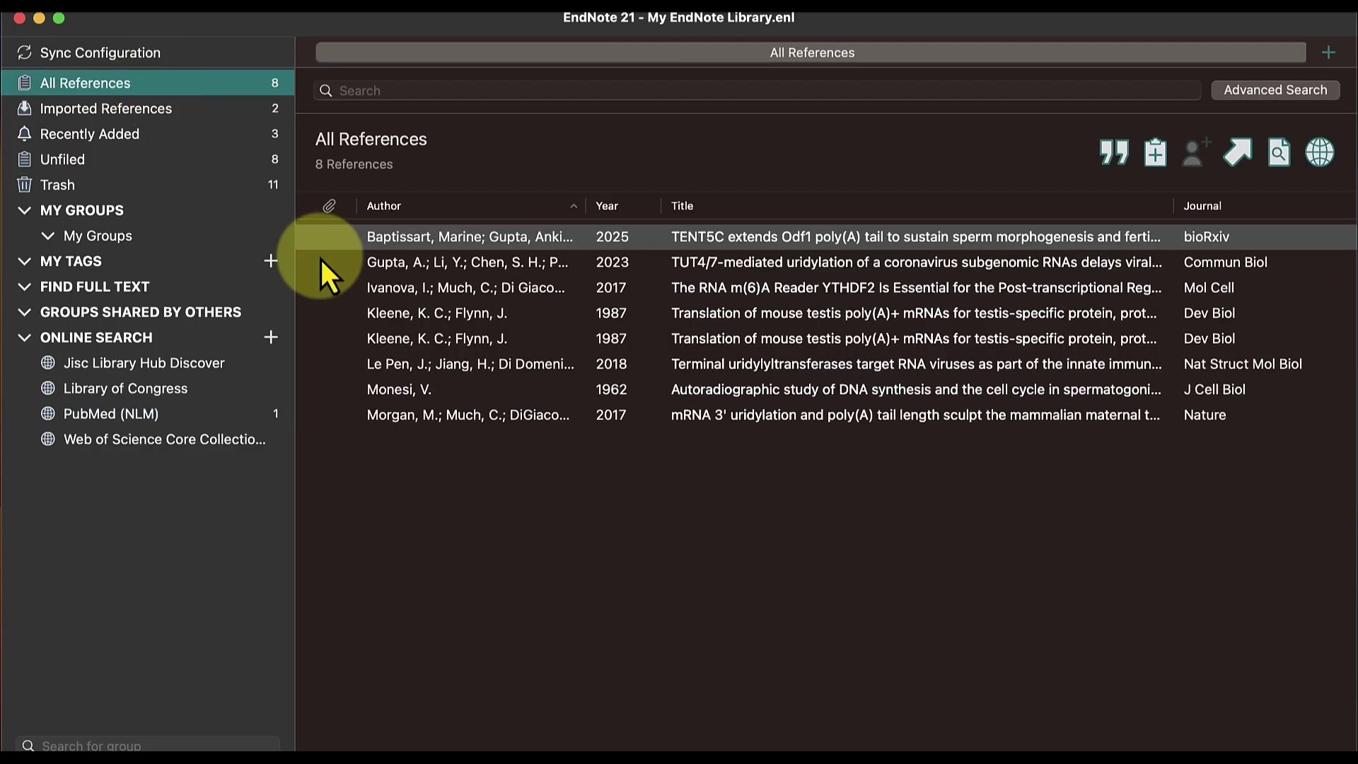
click(680, 311)
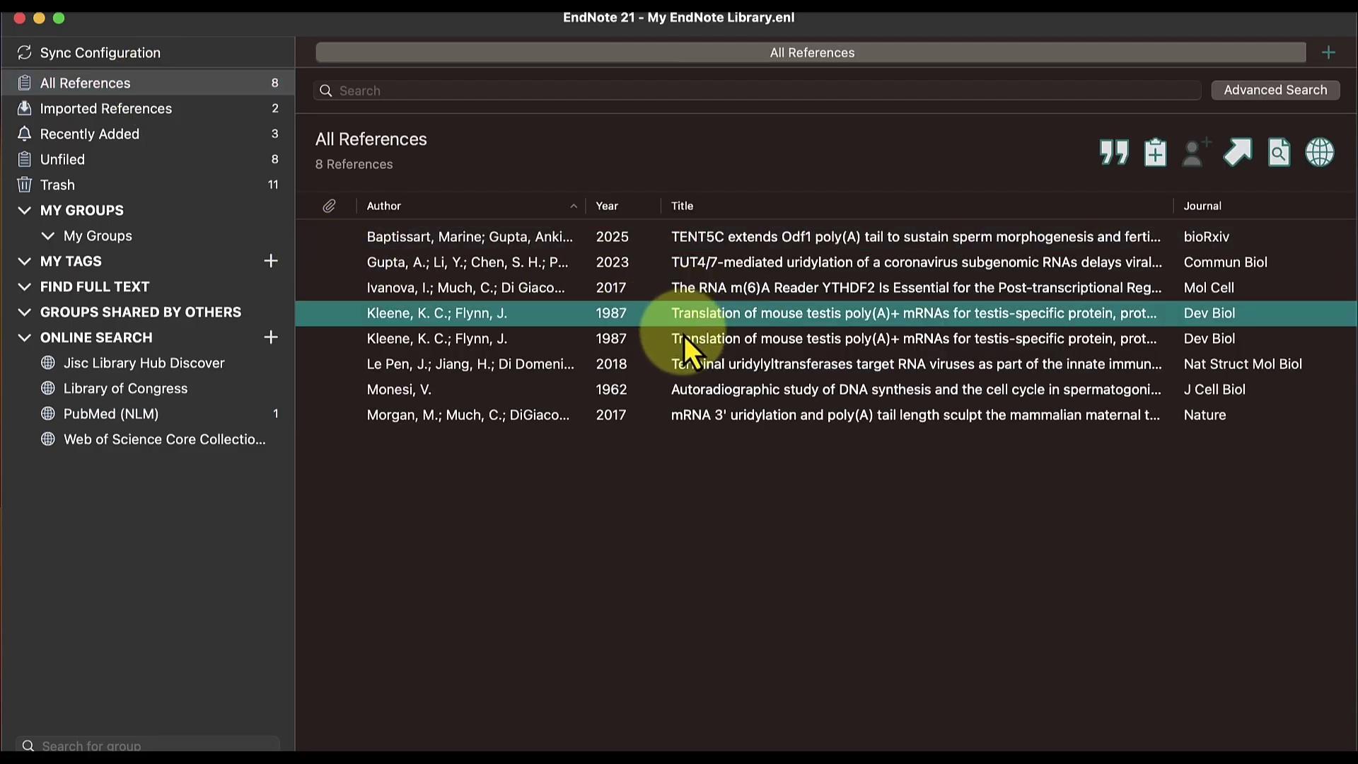
click(685, 336)
click(690, 319)
right_click(693, 341)
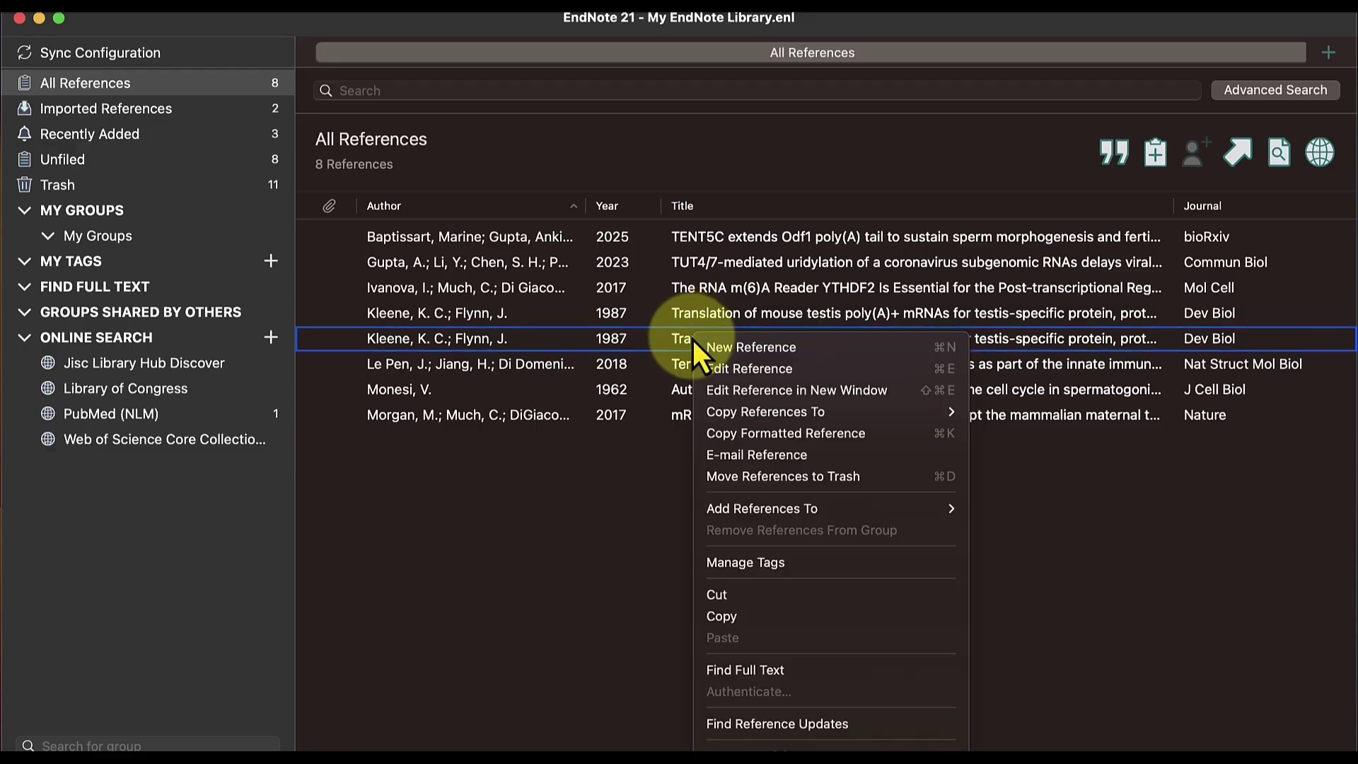
click(809, 481)
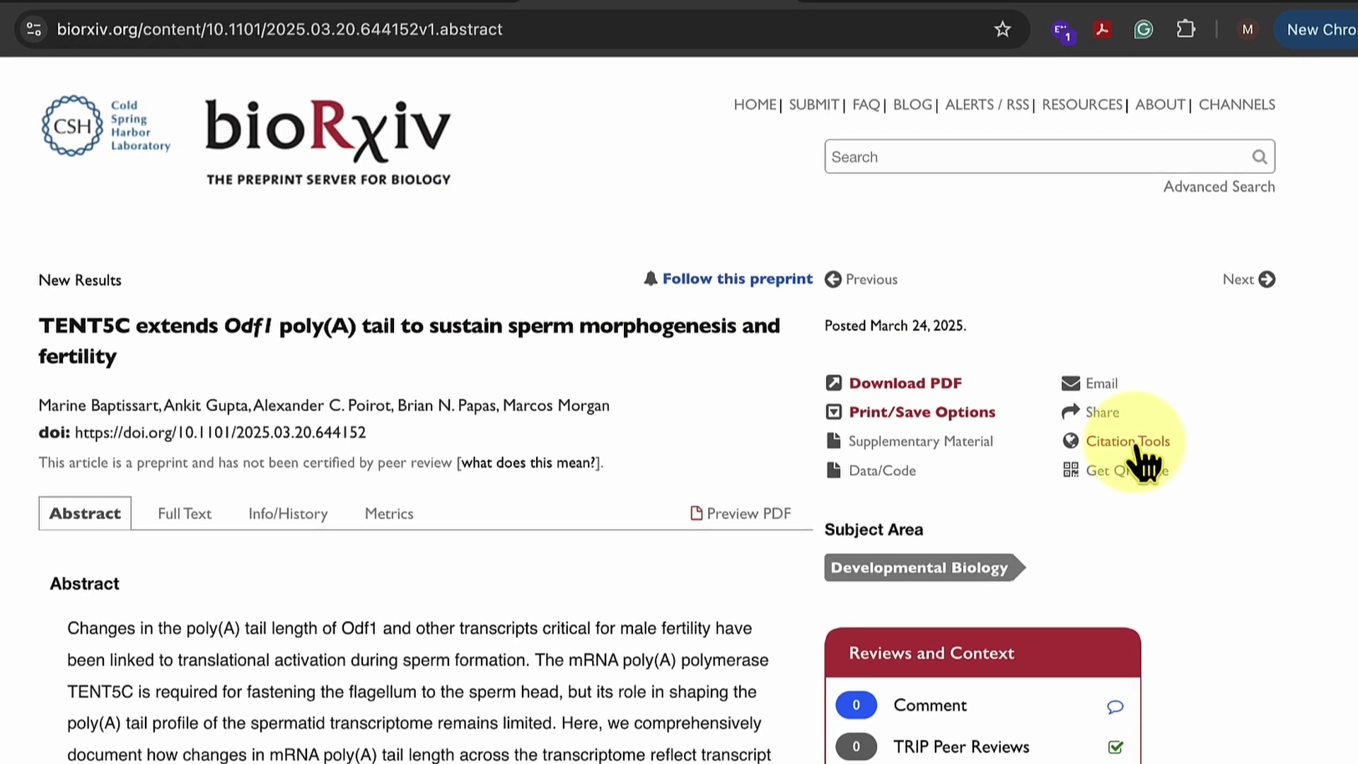
Step: Export the TENT5C preprint's citation from bioRxiv in EndNote (tagged) format and show all references in the EndNote library
click(1136, 447)
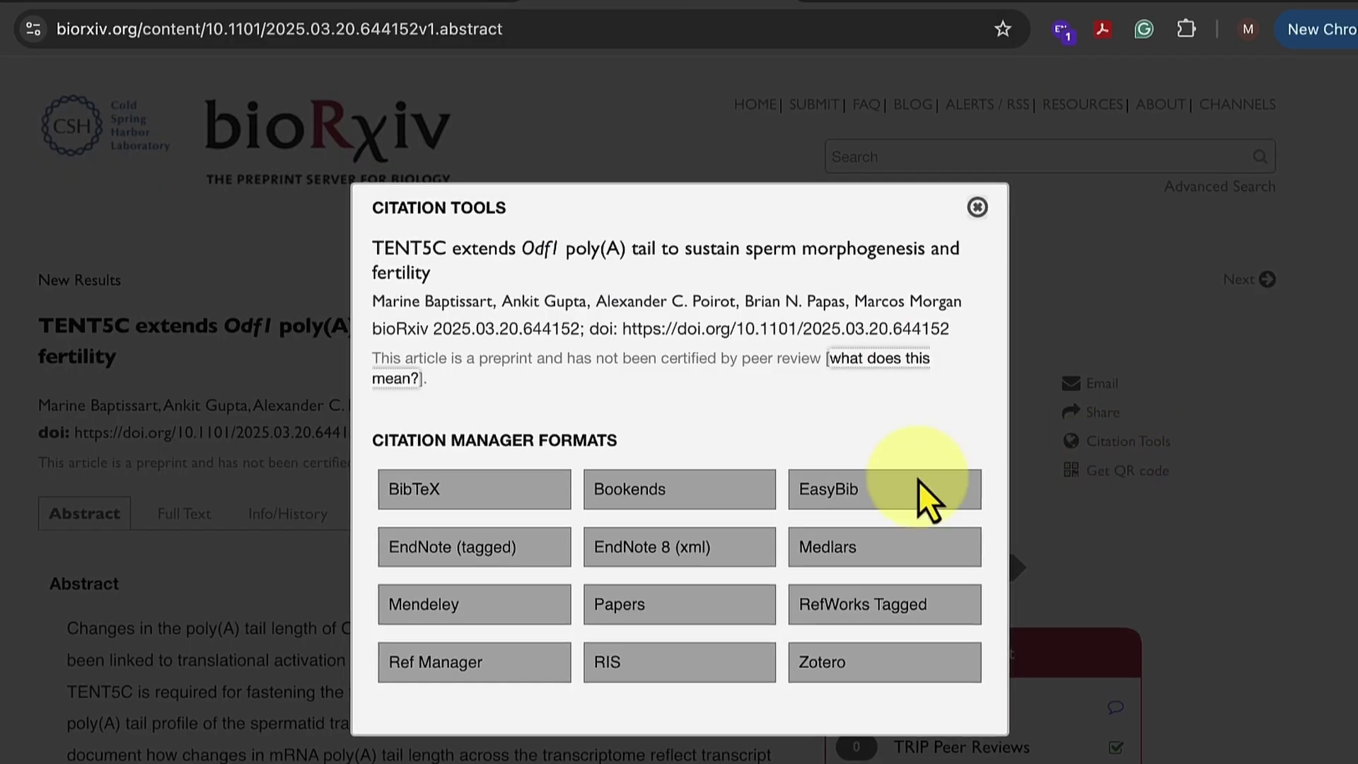
click(485, 555)
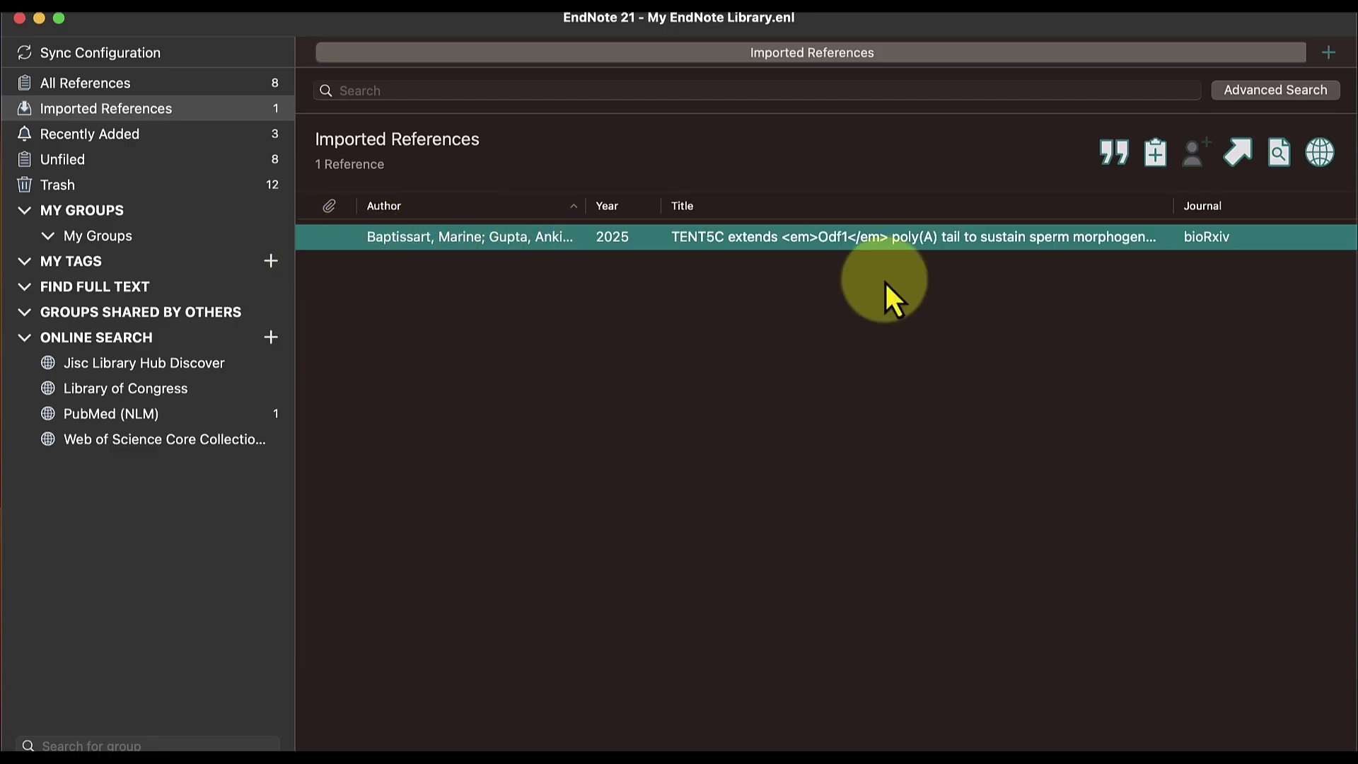
click(158, 90)
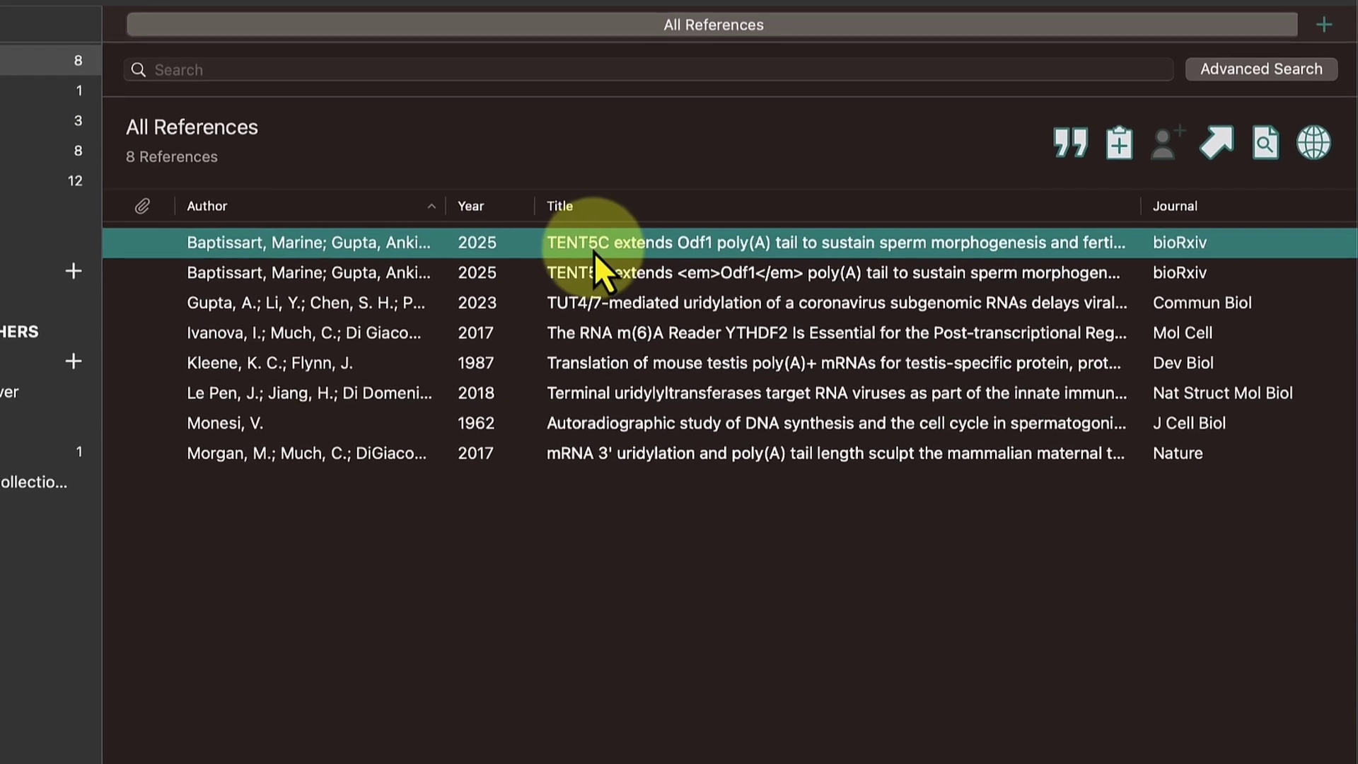
click(595, 260)
click(593, 252)
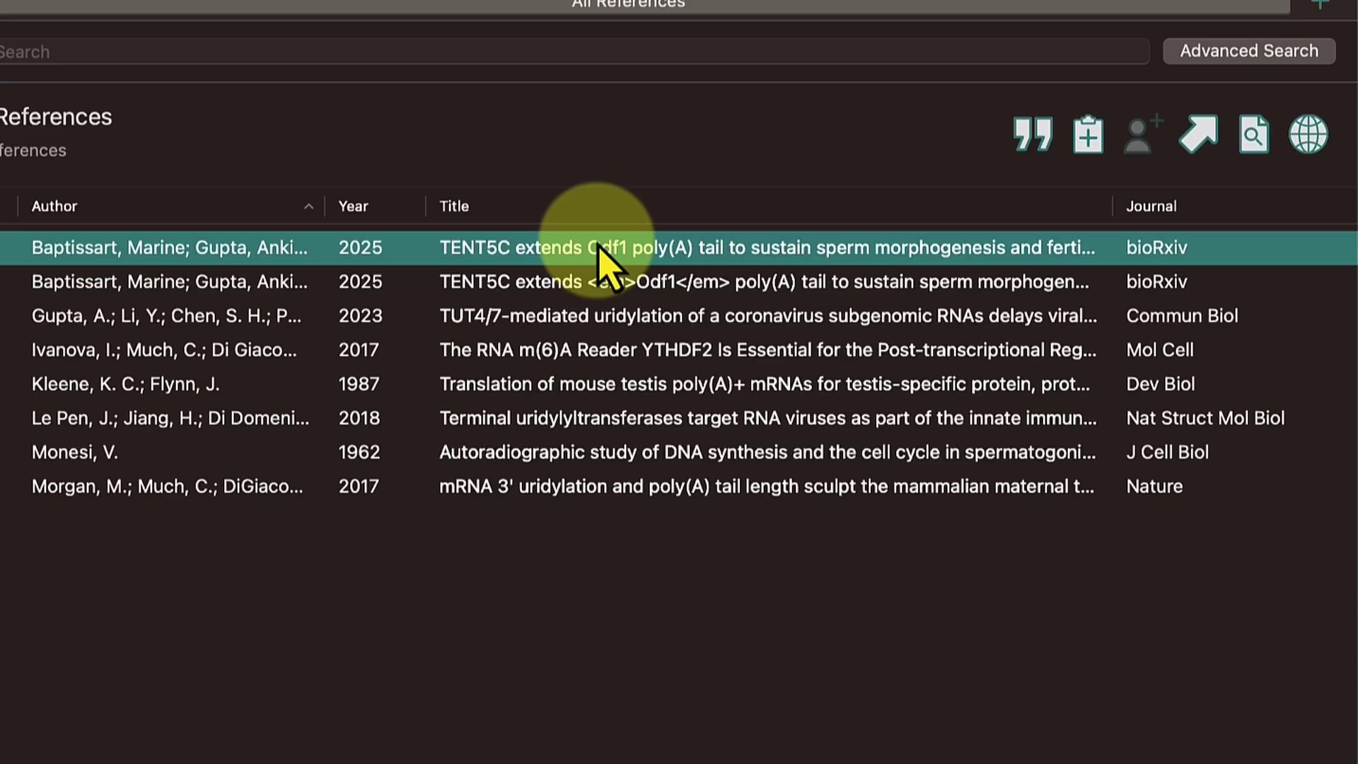
Step: Open the imported TENT5C reference for editing and delete the <em> and </em> tags around Odf1 in its title
click(692, 292)
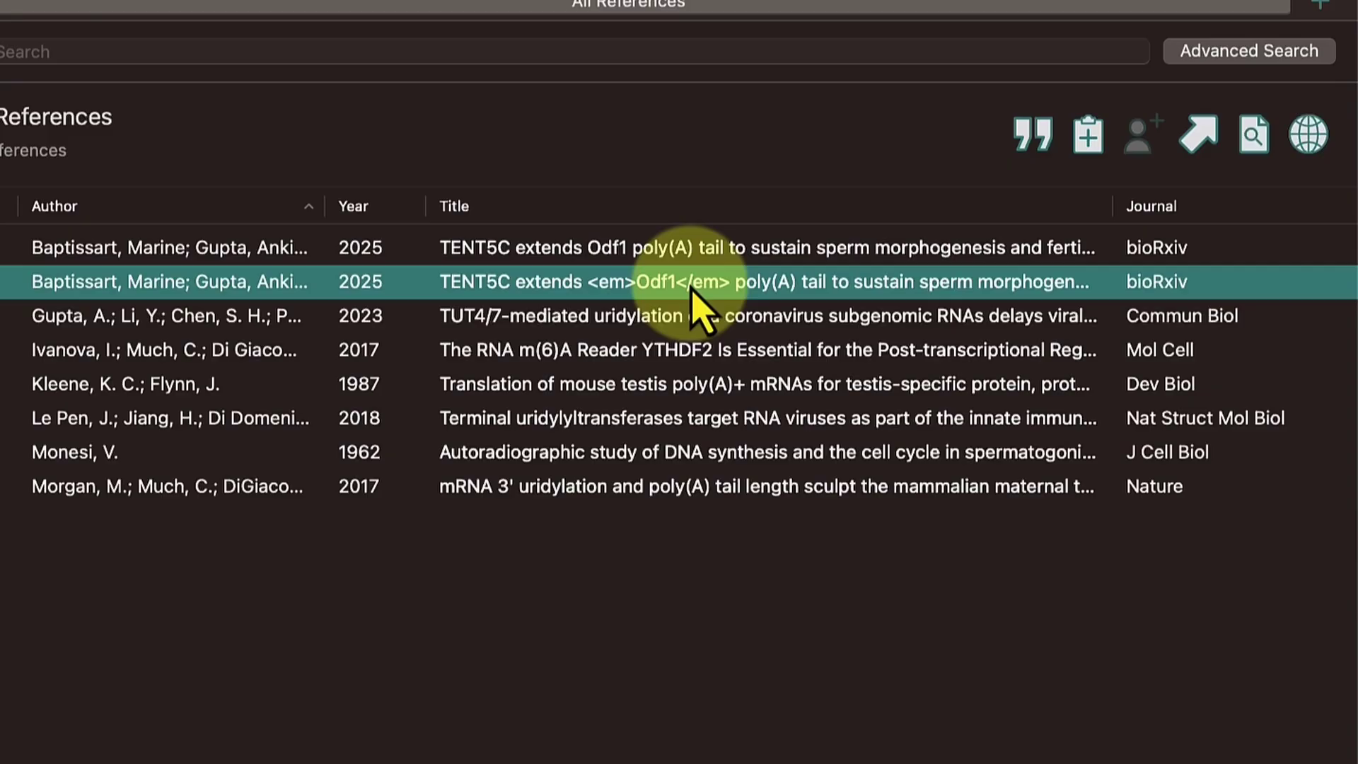
double_click(692, 290)
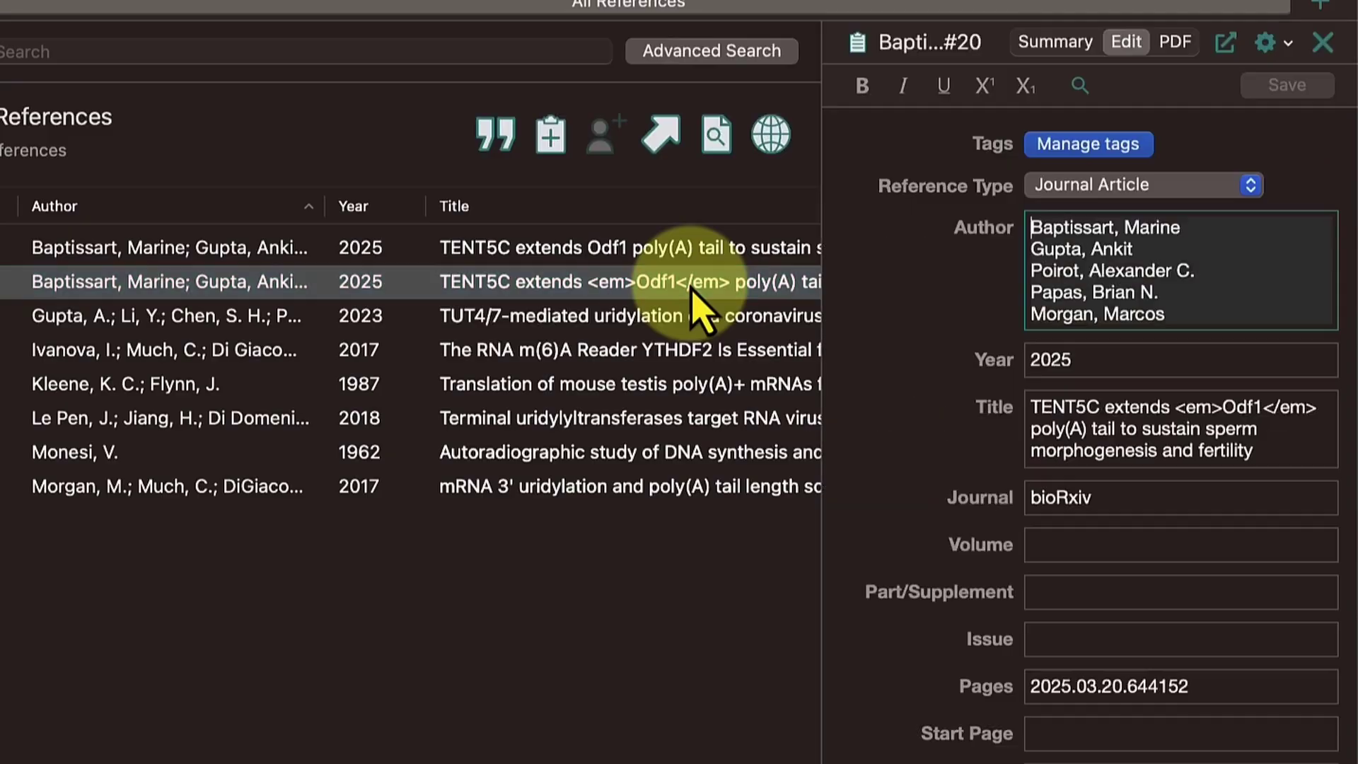
click(1221, 409)
key(BackSpace)
key(BackSpace)
key(BackSpace)
key(BackSpace)
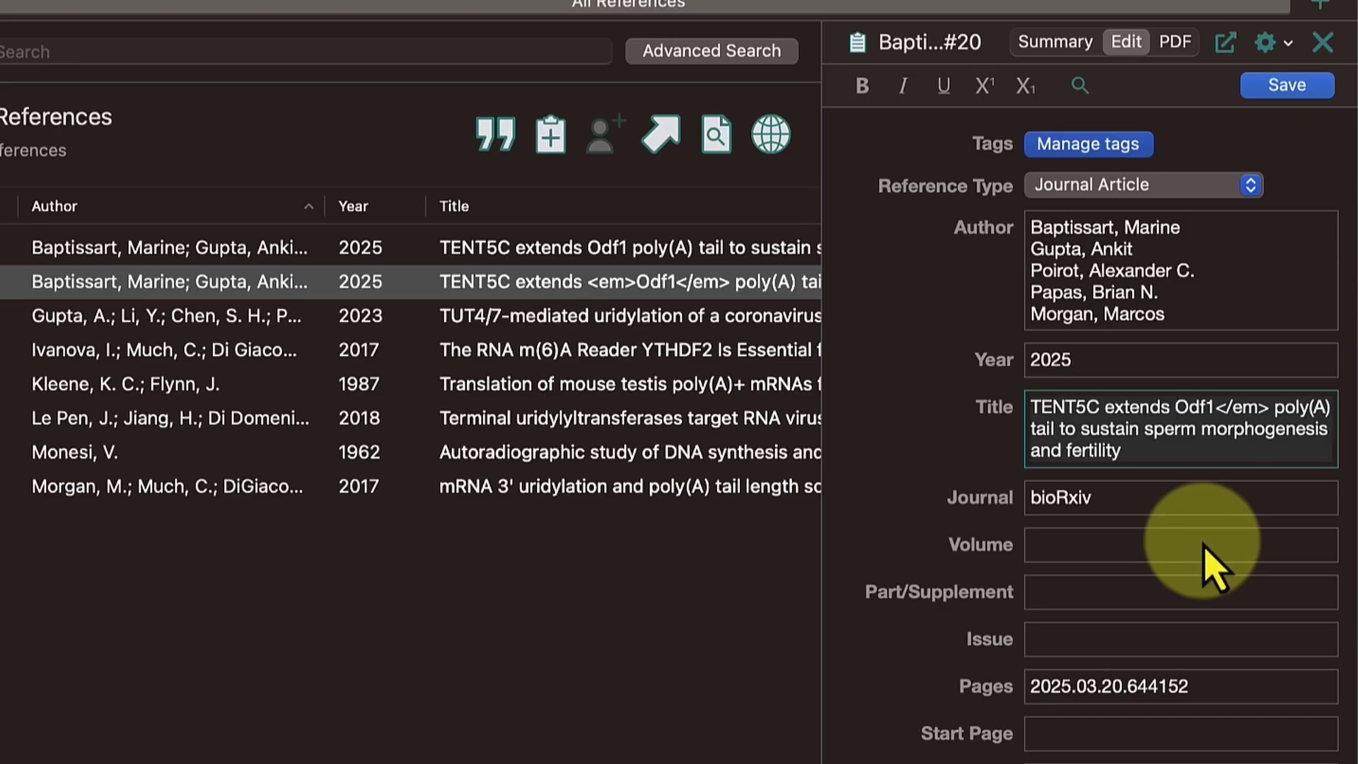
click(1266, 407)
key(BackSpace)
key(BackSpace)
key(BackSpace)
key(BackSpace)
key(BackSpace)
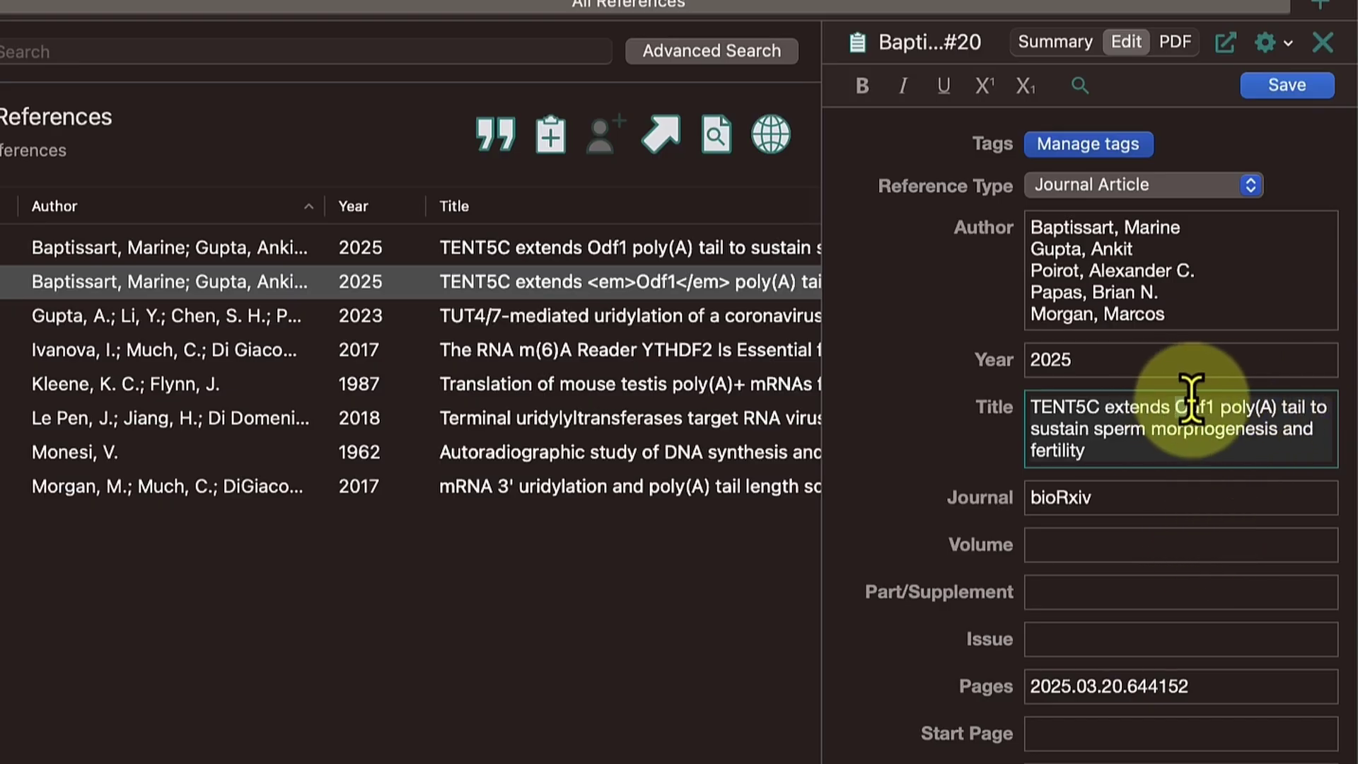
Step: Italicize Odf1 in the reference's title, then save and close the reference
drag(1174, 407, 1215, 408)
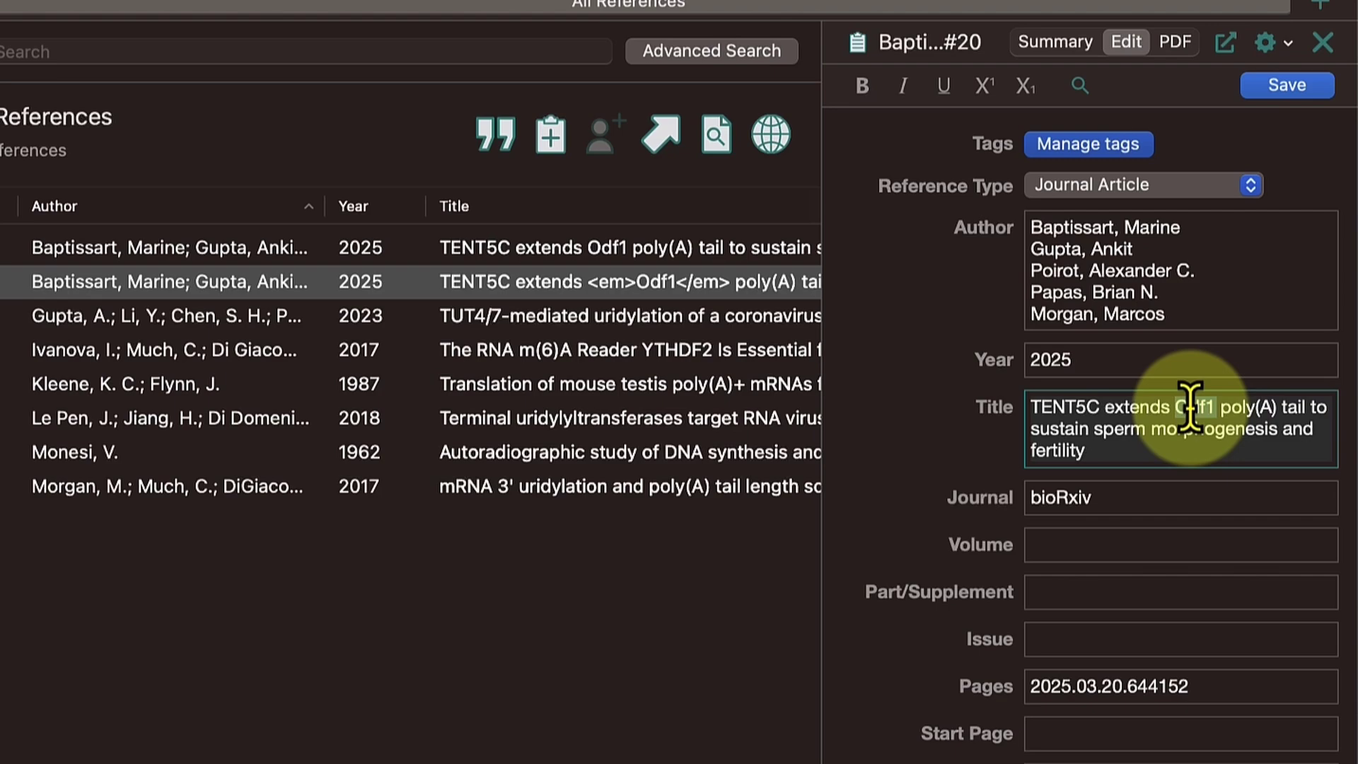
click(903, 85)
click(1291, 84)
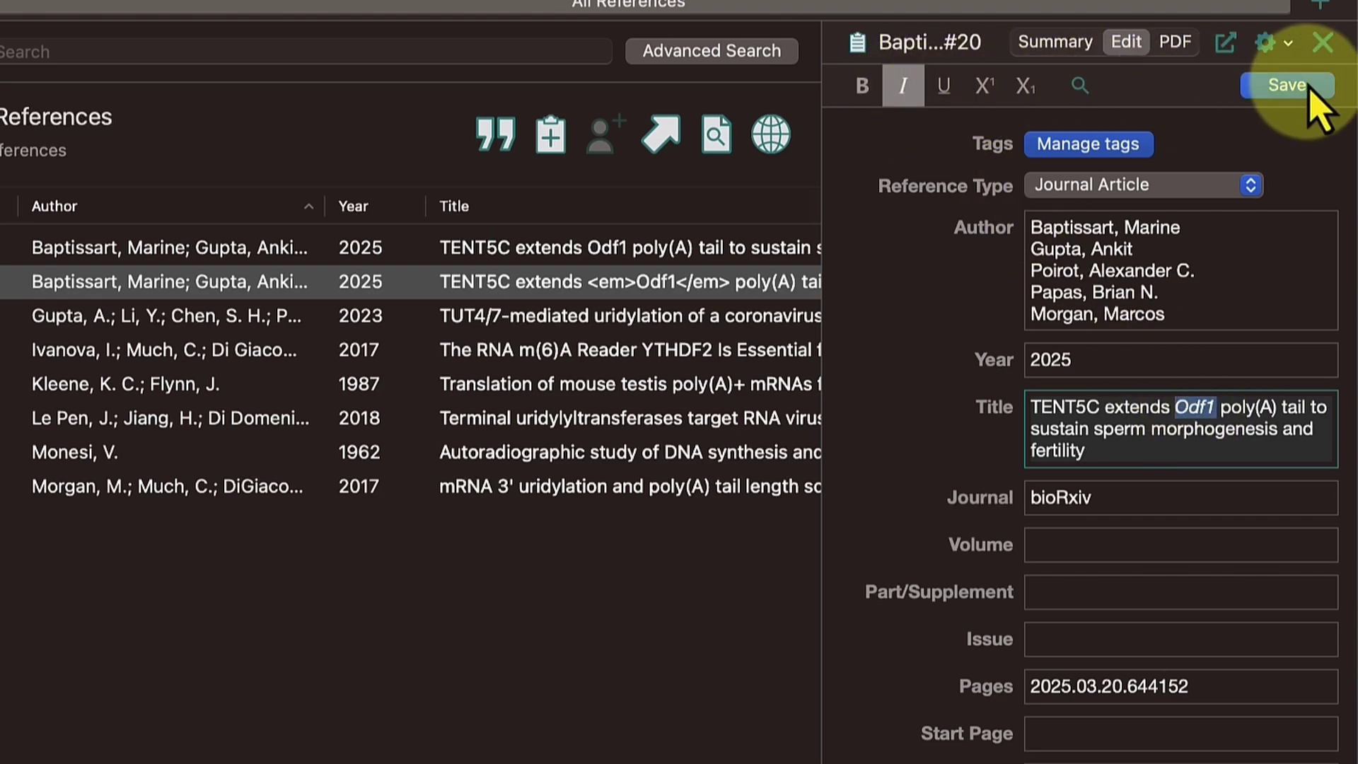
click(635, 597)
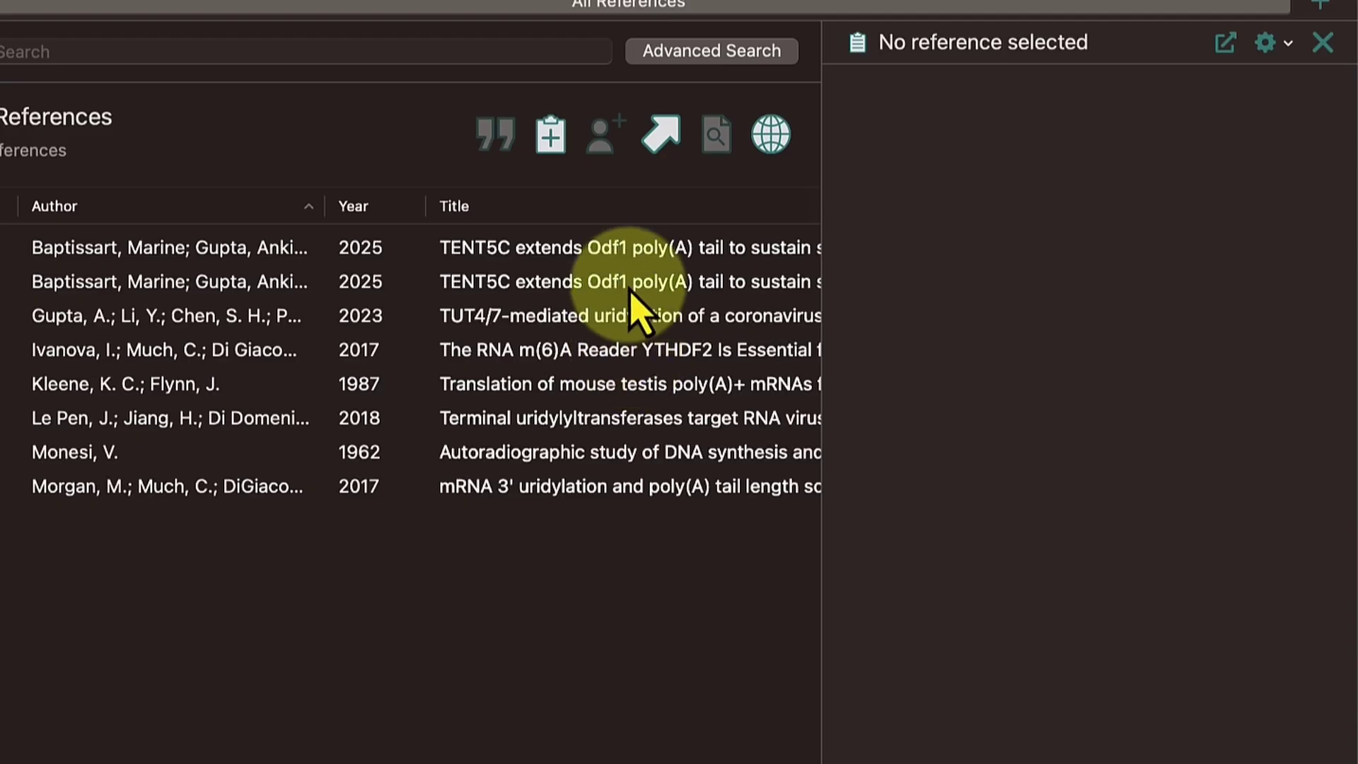
click(599, 283)
click(1322, 43)
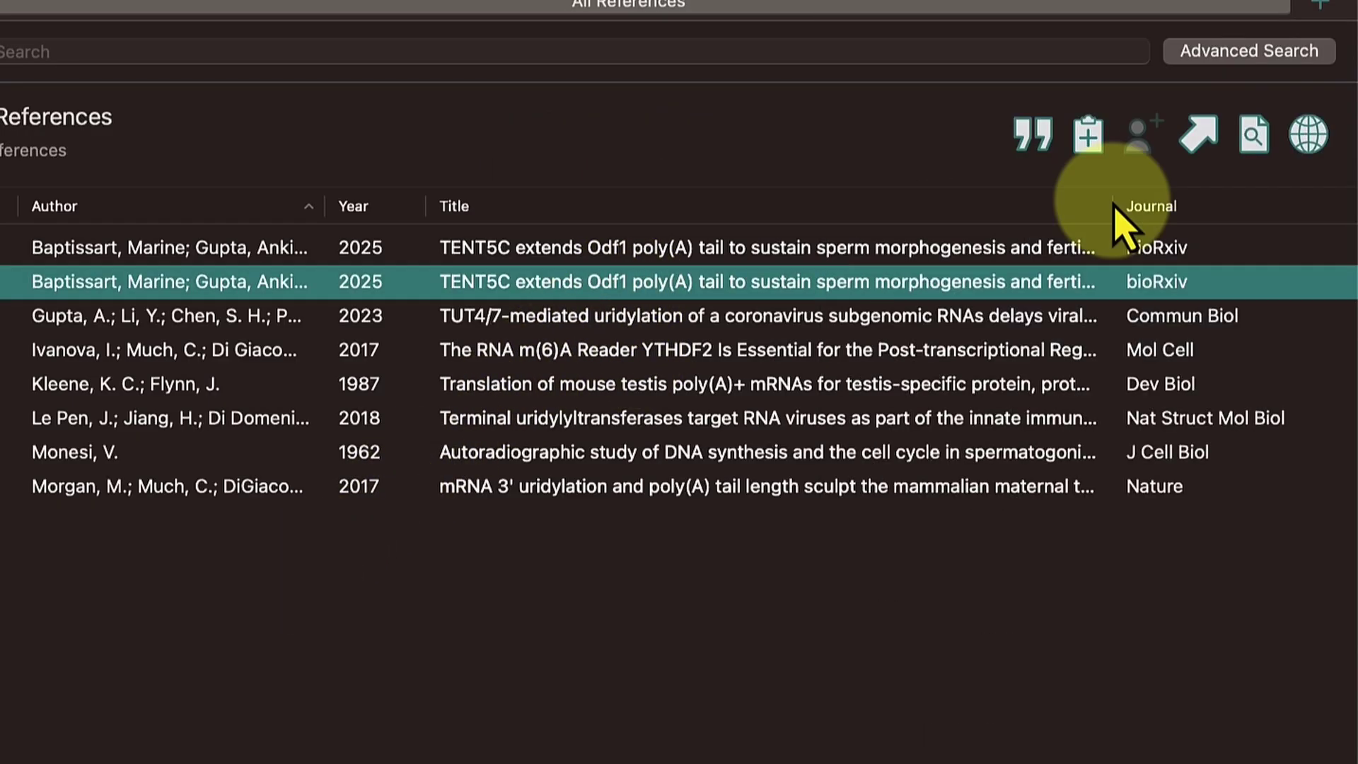
Step: Move the newly imported duplicate of the TENT5C reference to the trash
click(606, 591)
click(605, 284)
right_click(604, 285)
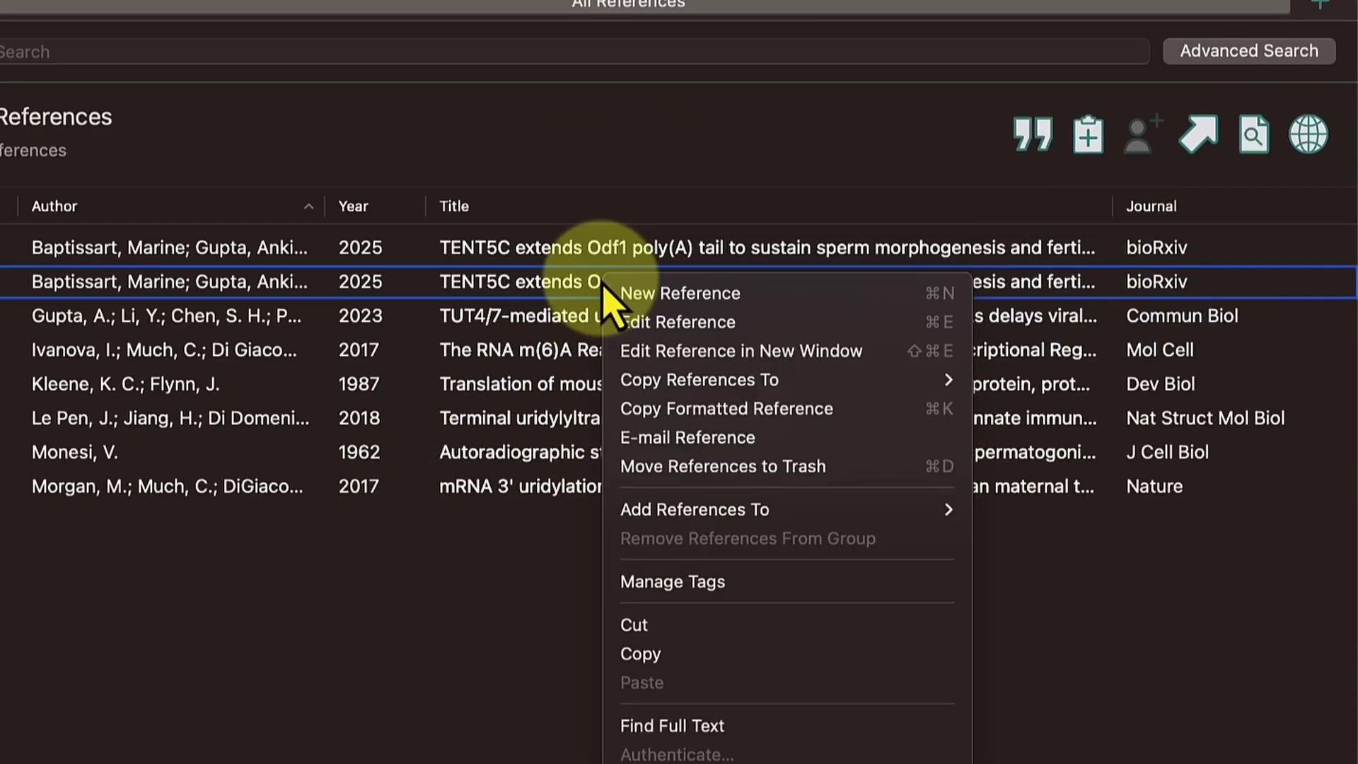
click(707, 465)
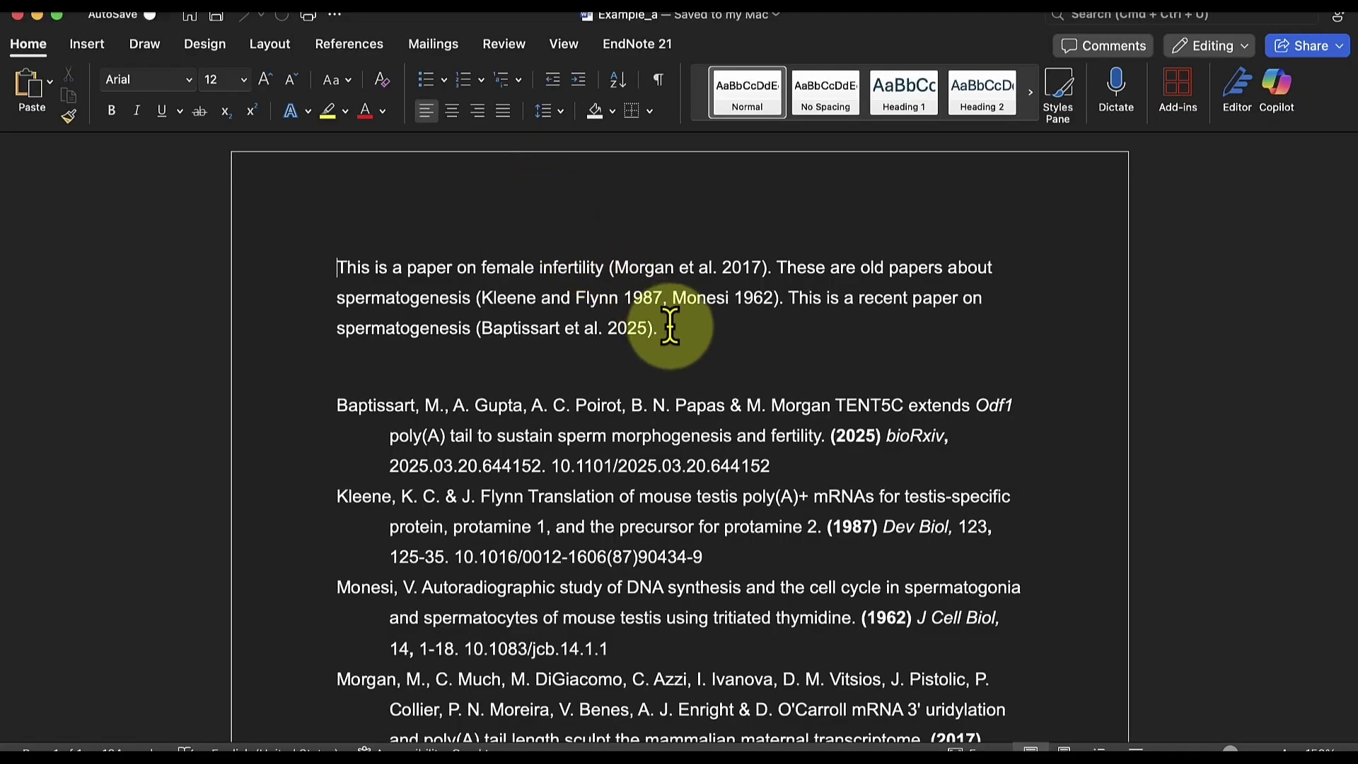
Step: In the Word document Example_a, set the EndNote citation style to Author-Date
drag(669, 327, 319, 269)
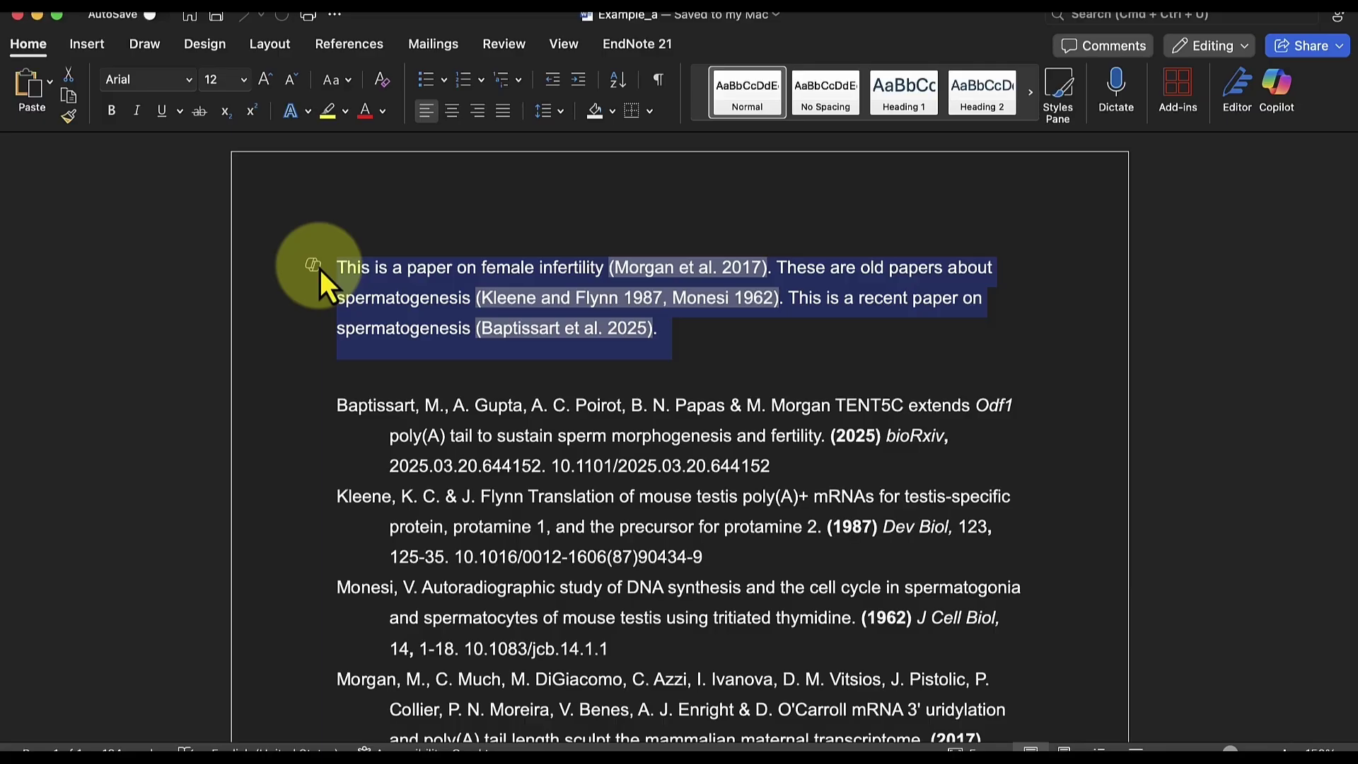
click(720, 356)
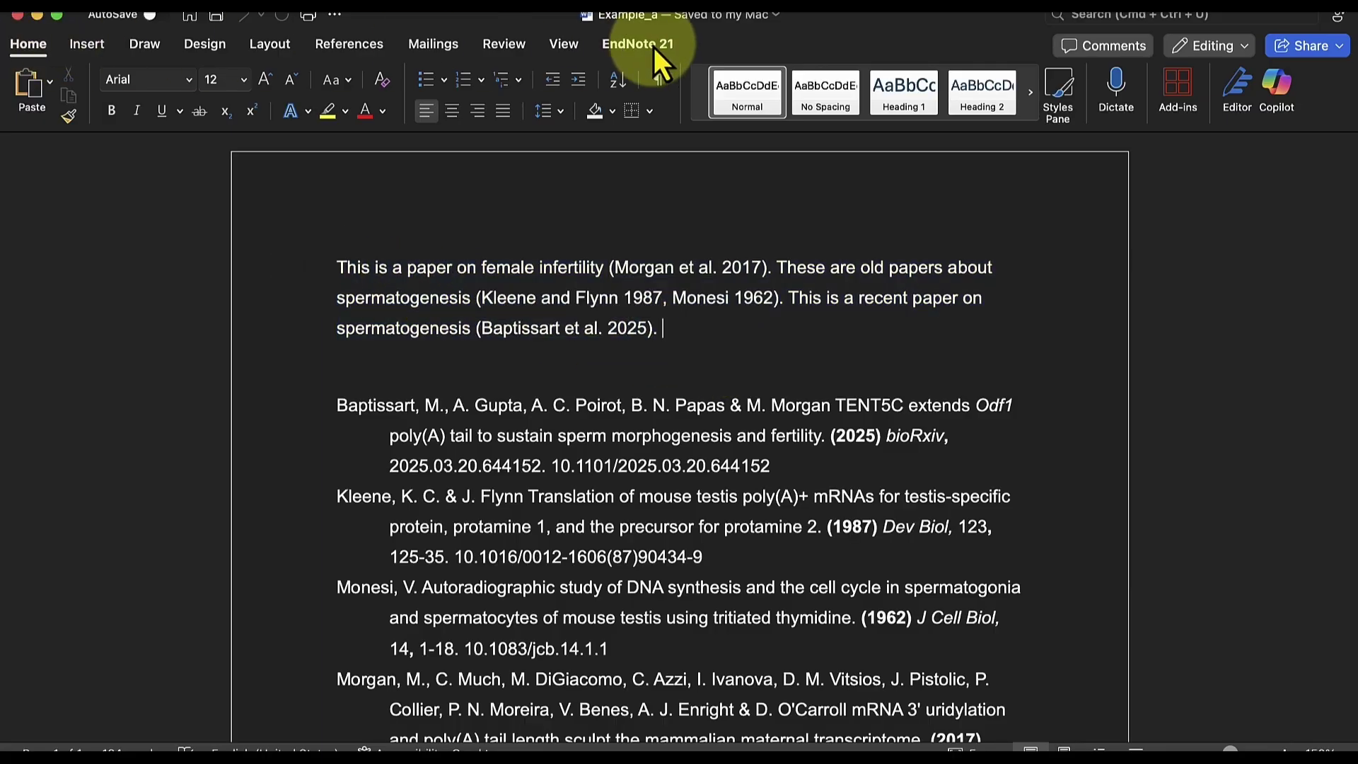
click(652, 46)
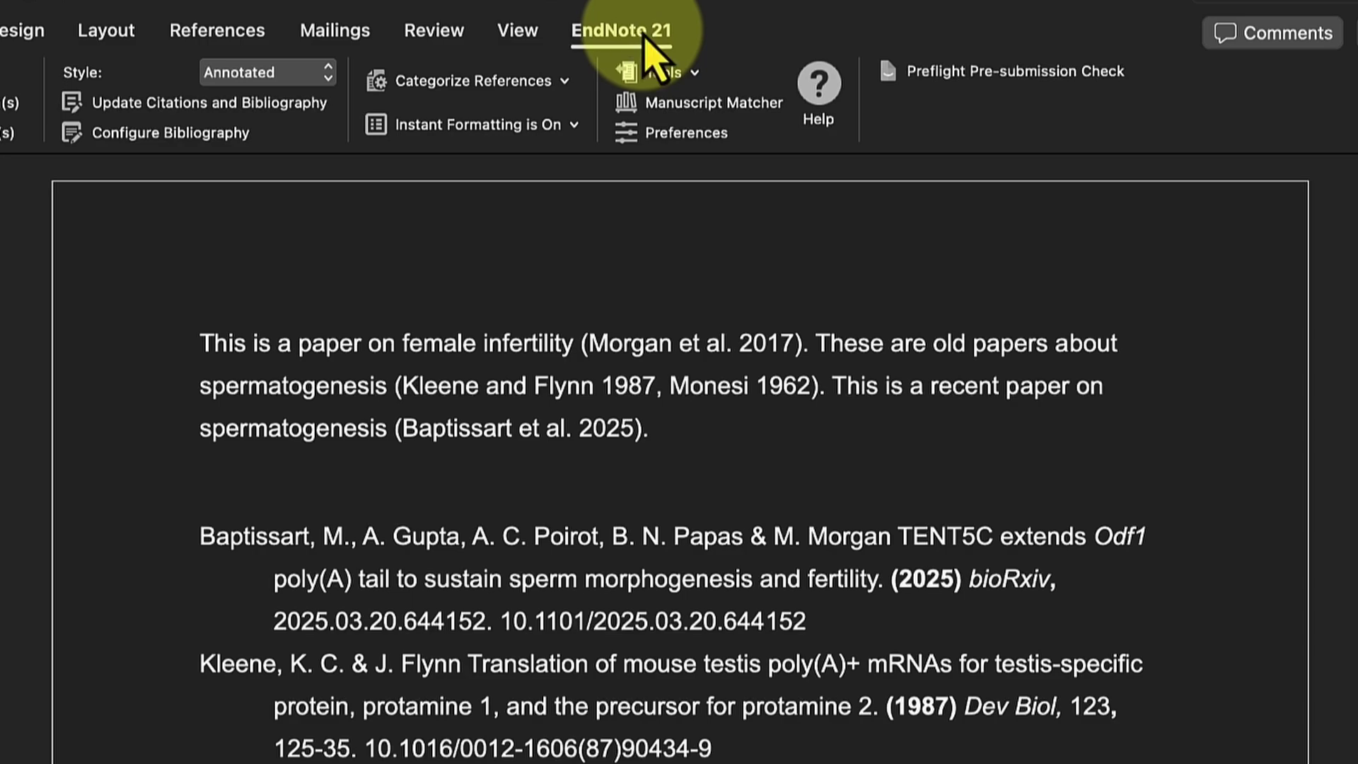
click(329, 81)
key(Down)
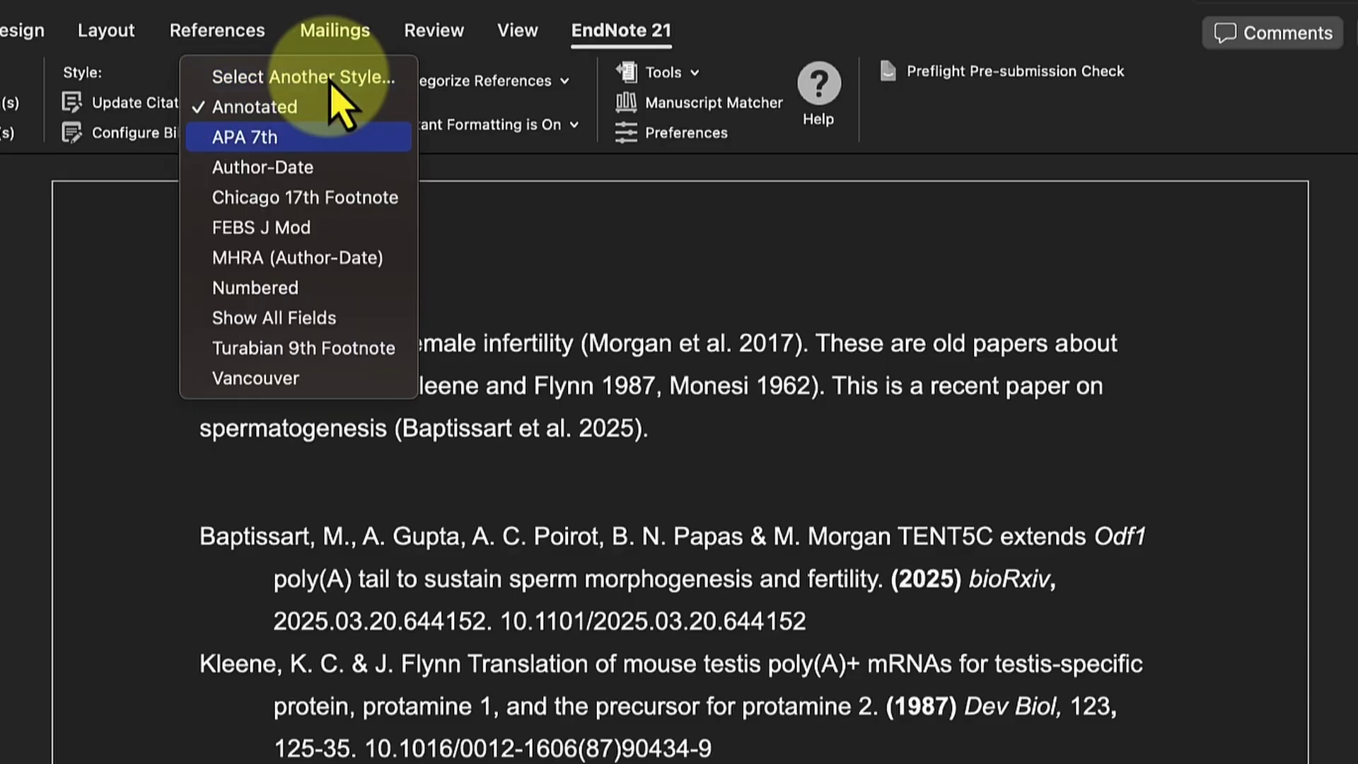
key(Down)
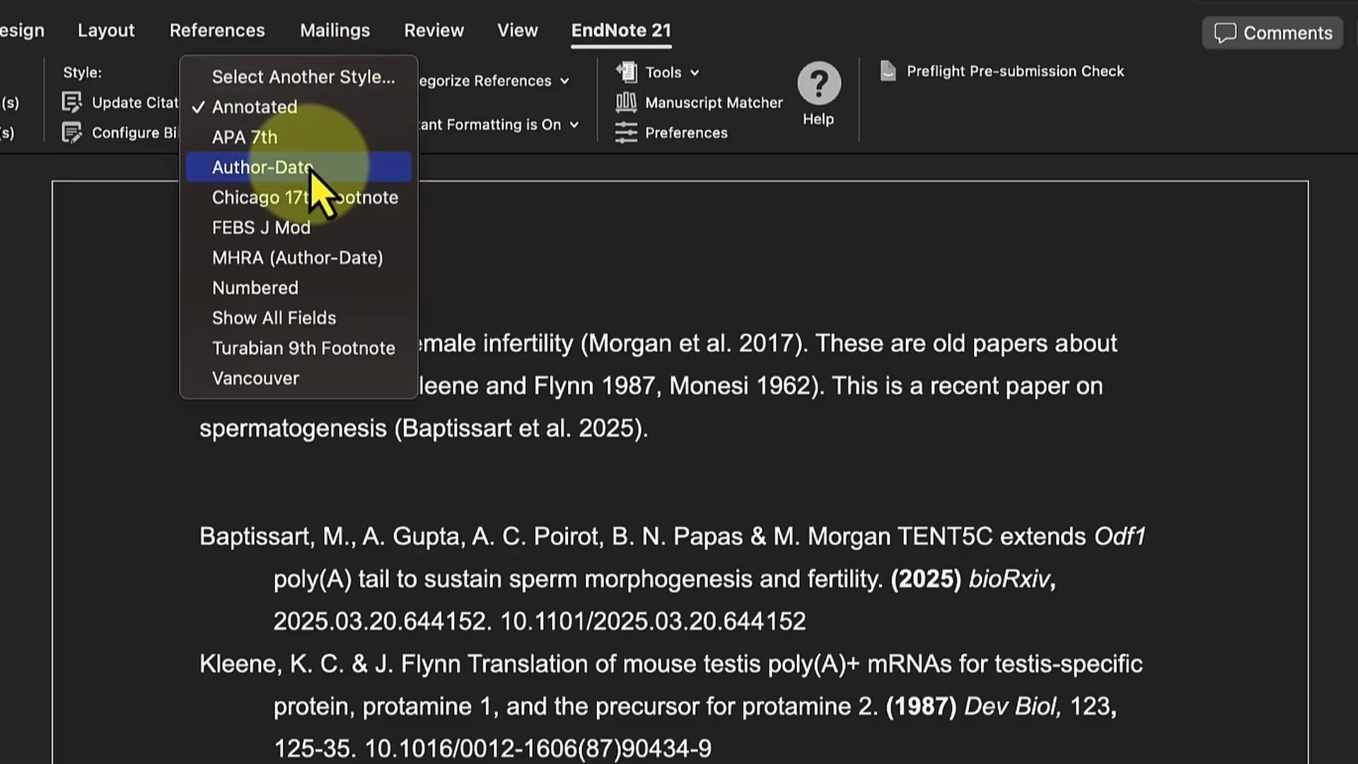
click(339, 168)
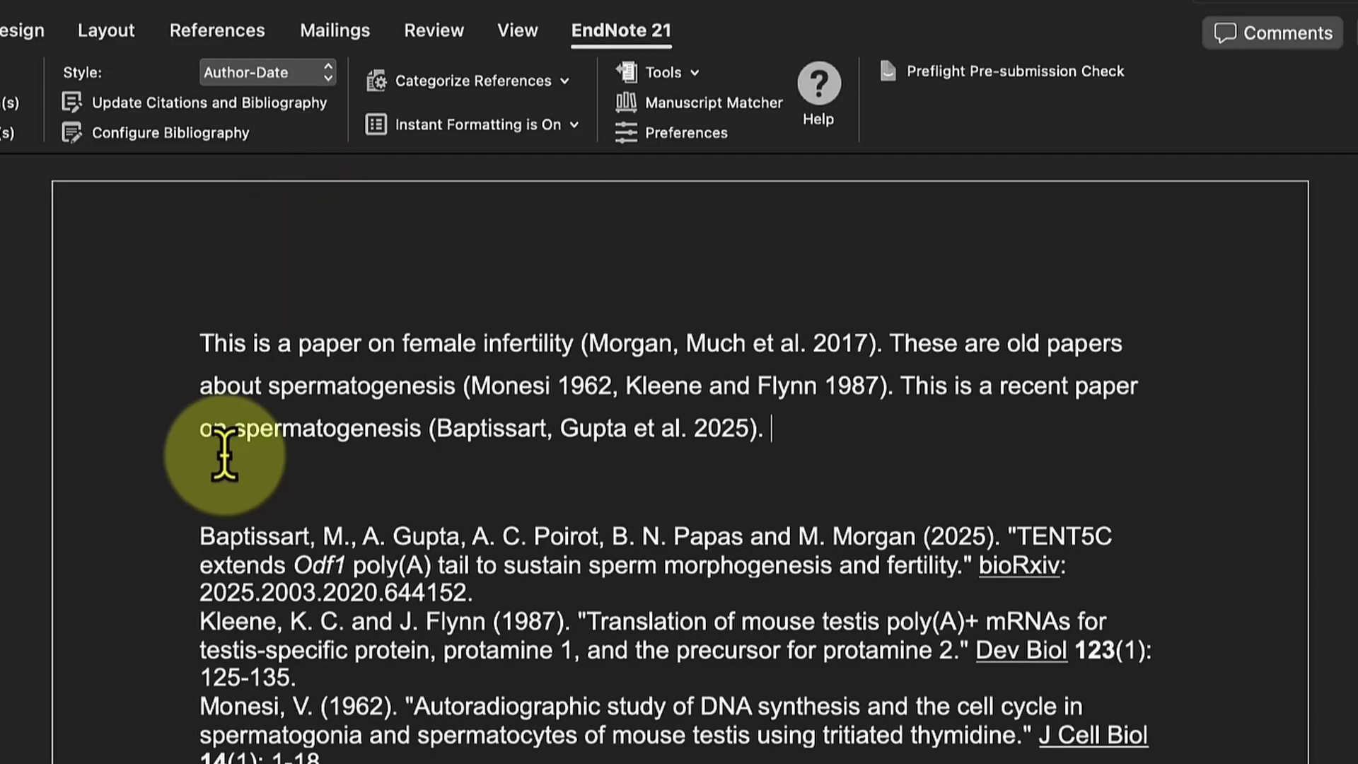
Step: Set the document's citation style to Numbered and highlight the in-text citations in the paragraph
drag(202, 535, 424, 763)
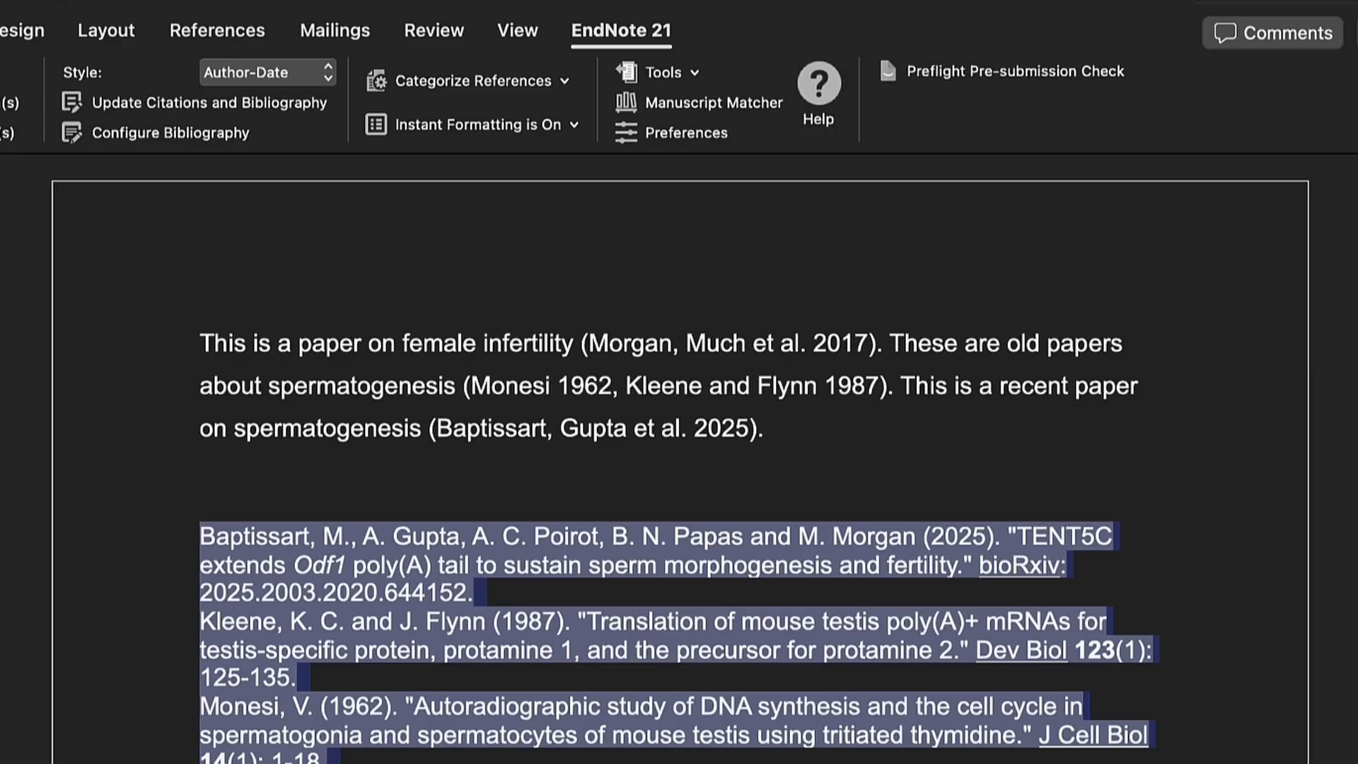
click(321, 72)
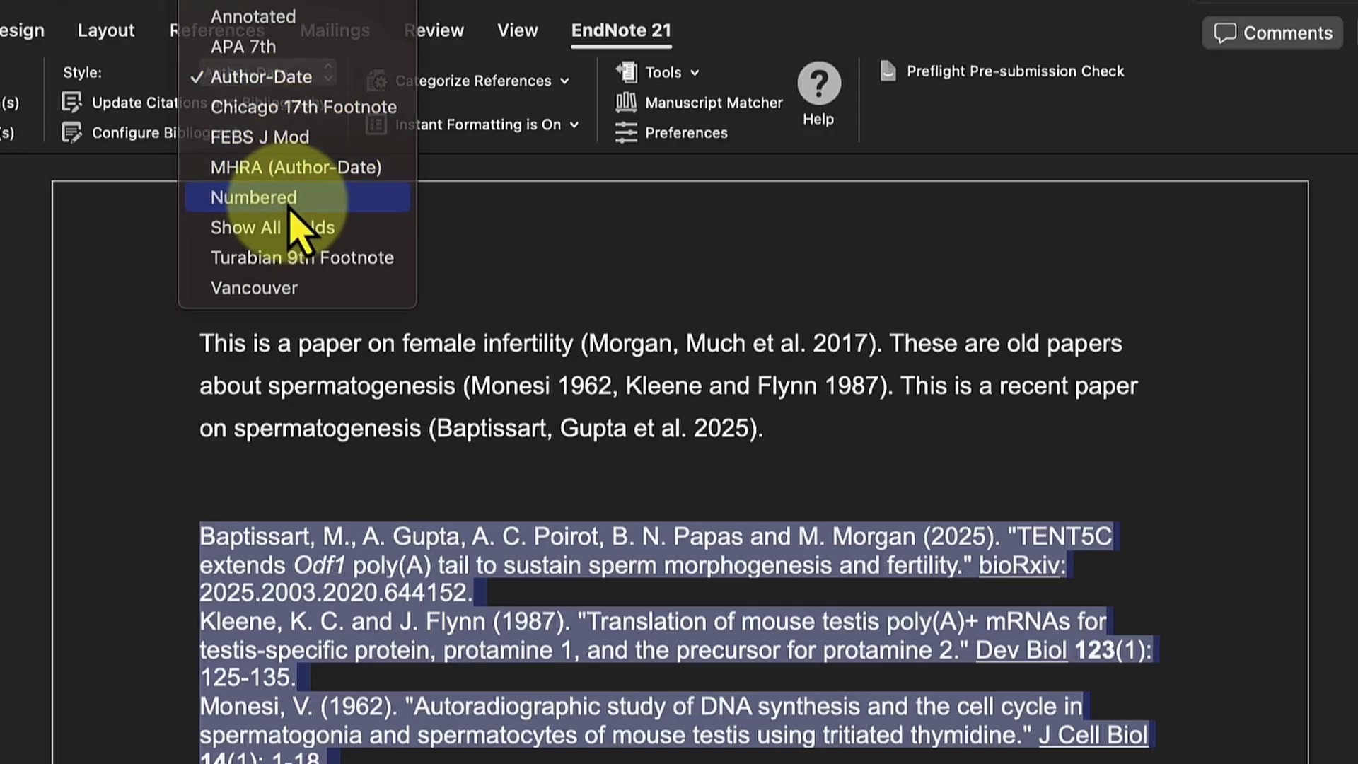
click(253, 197)
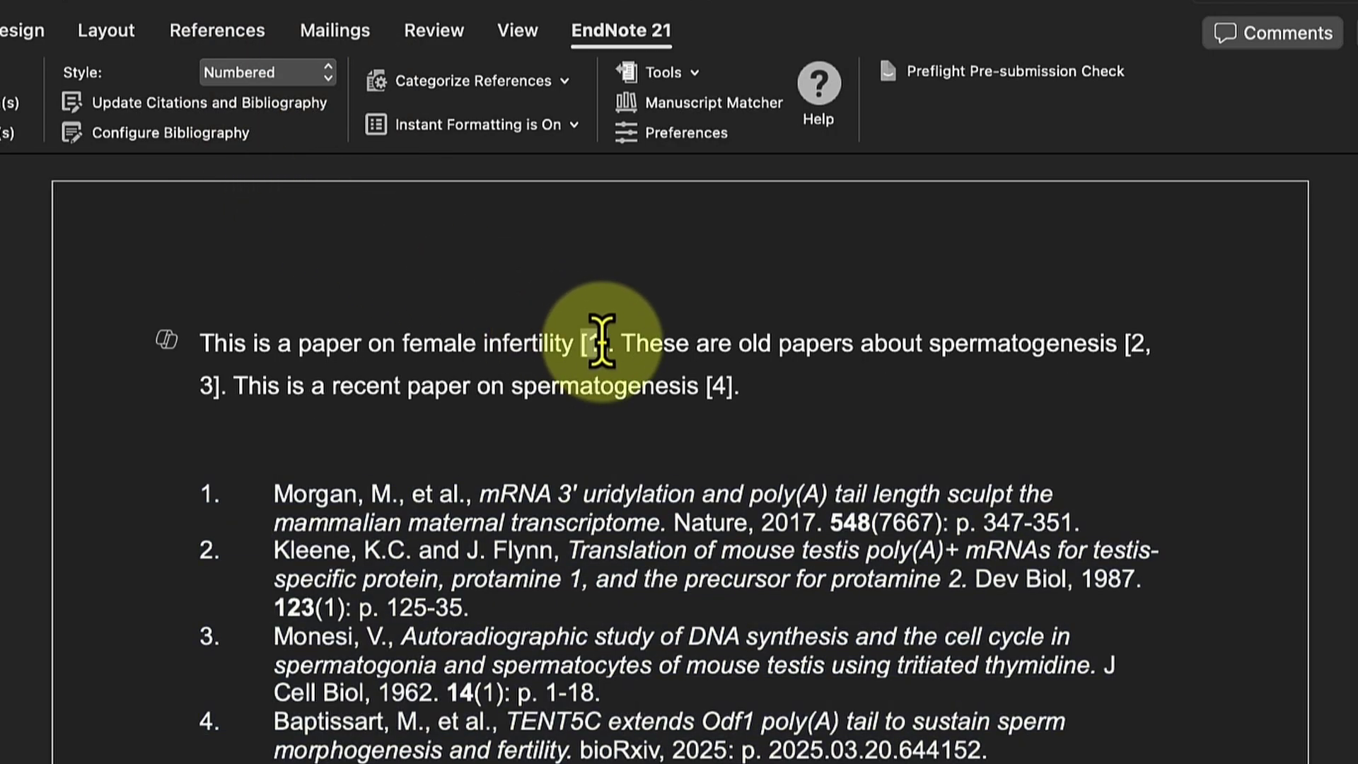
click(1133, 344)
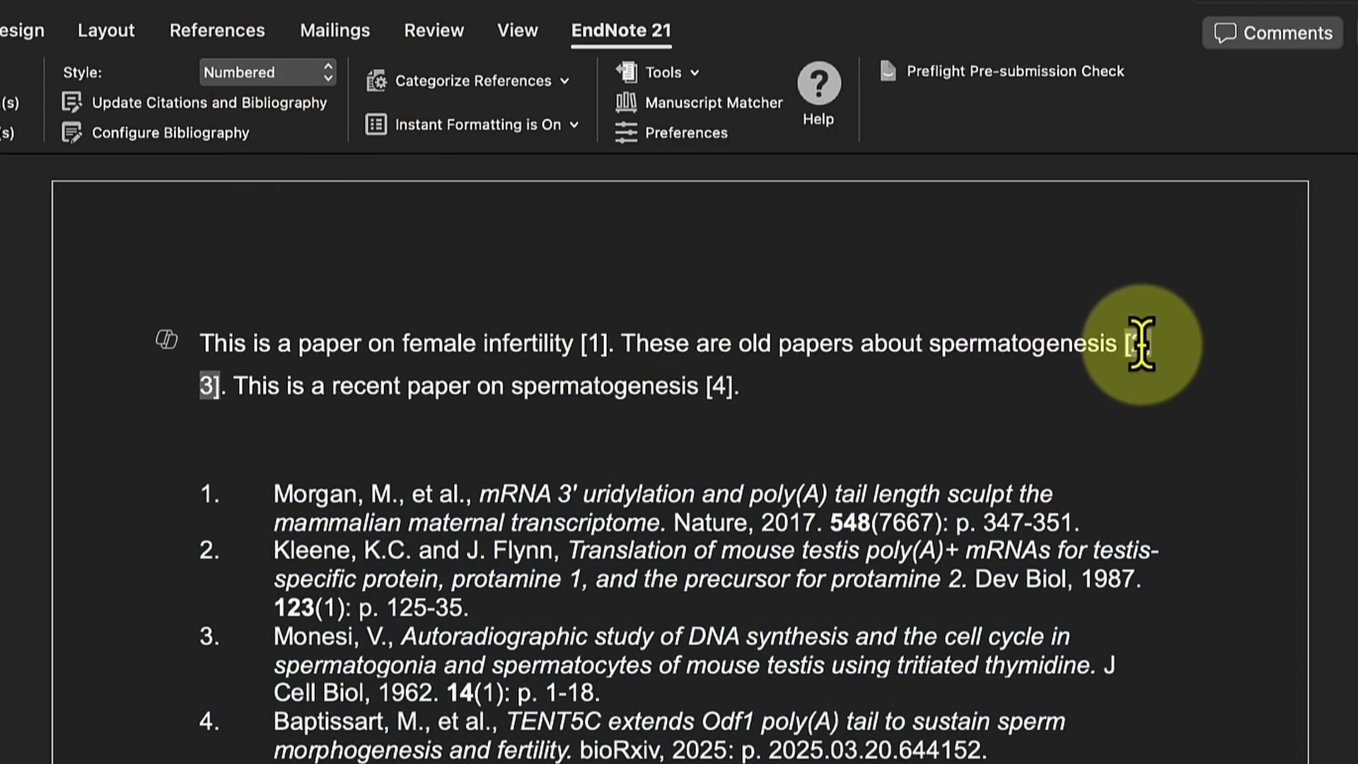
click(719, 387)
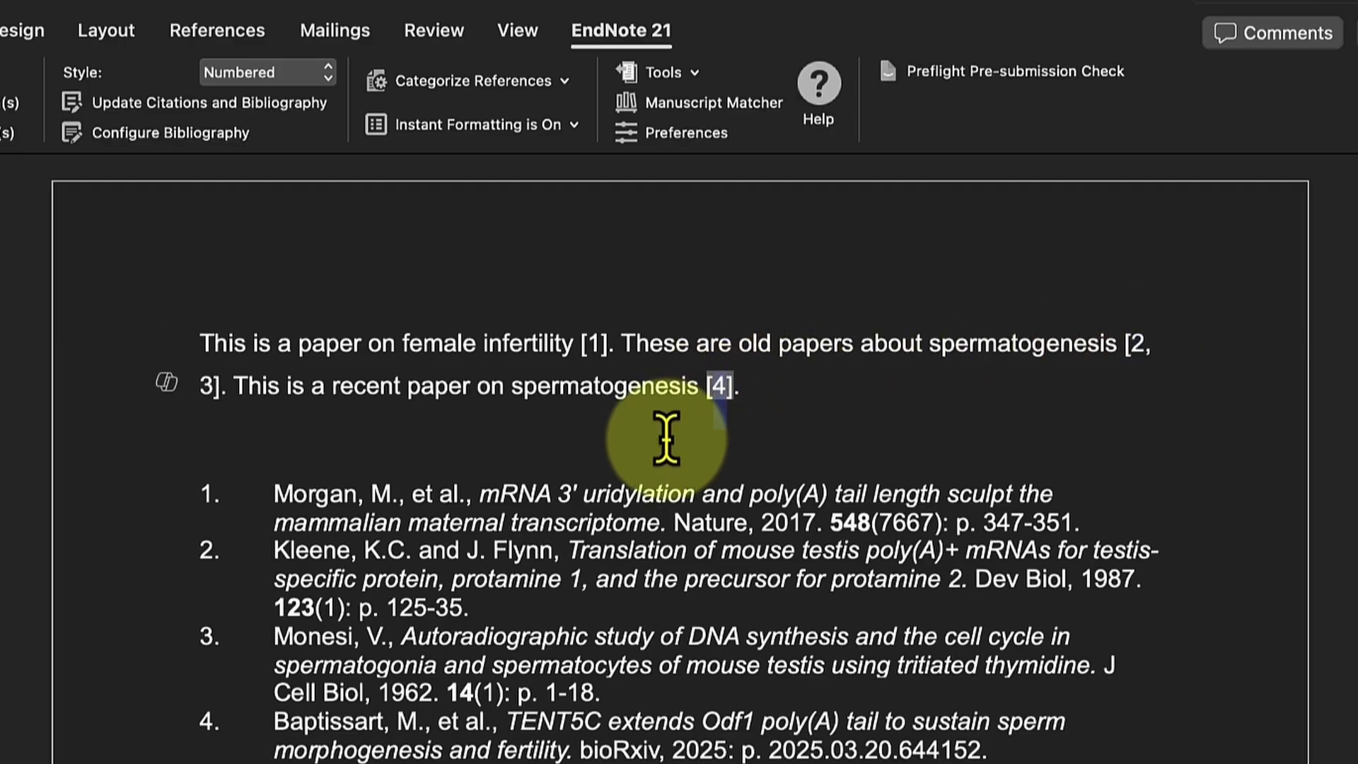
Step: Set the document's citation style to Annotated and highlight the citation on female infertility
click(328, 77)
scroll(330, 81, up, 4)
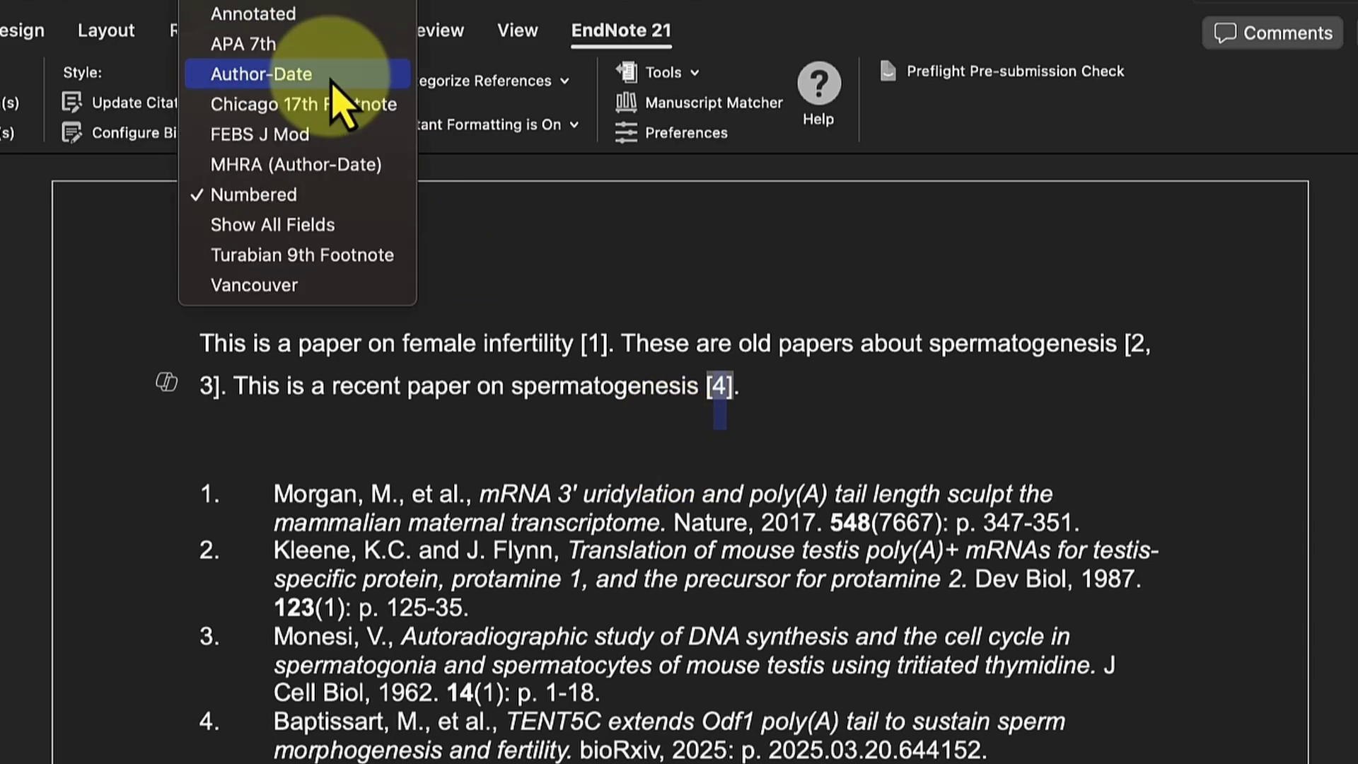
click(311, 14)
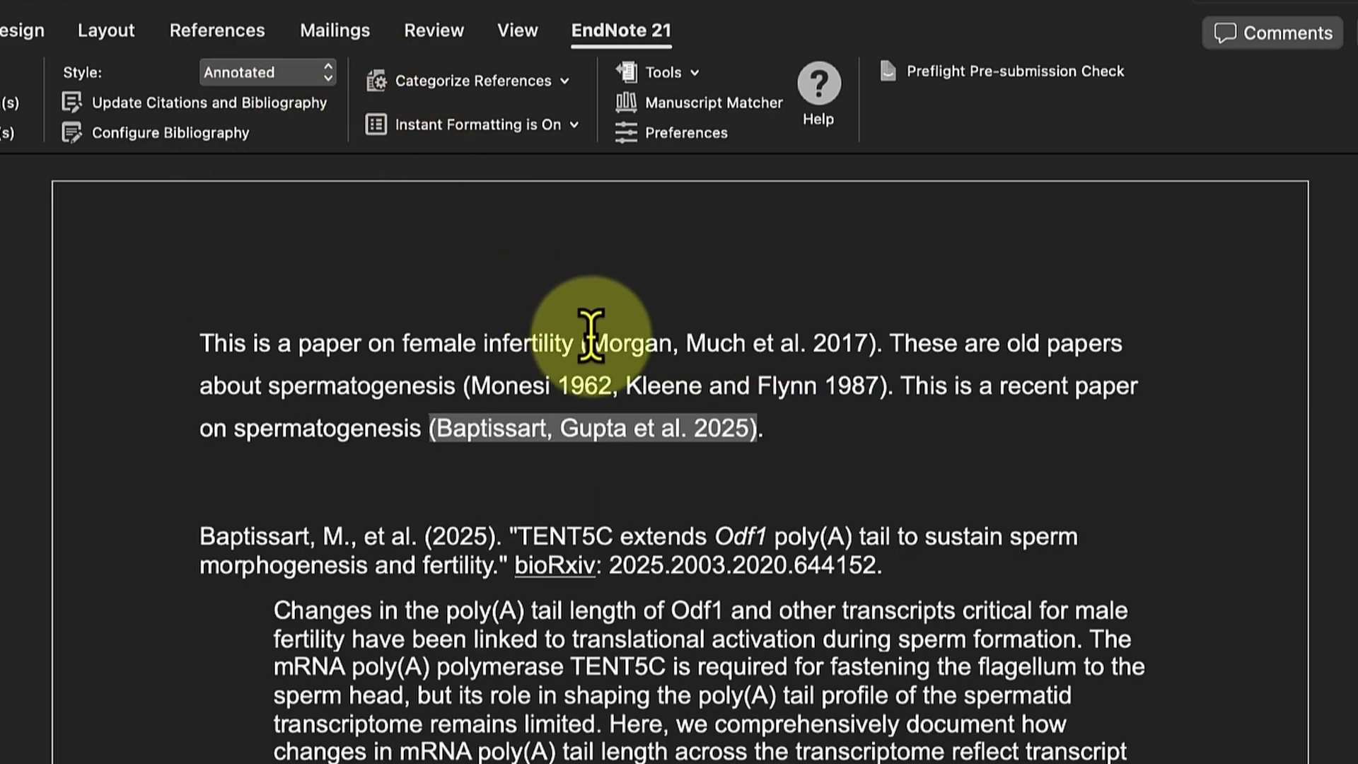
drag(592, 343, 819, 340)
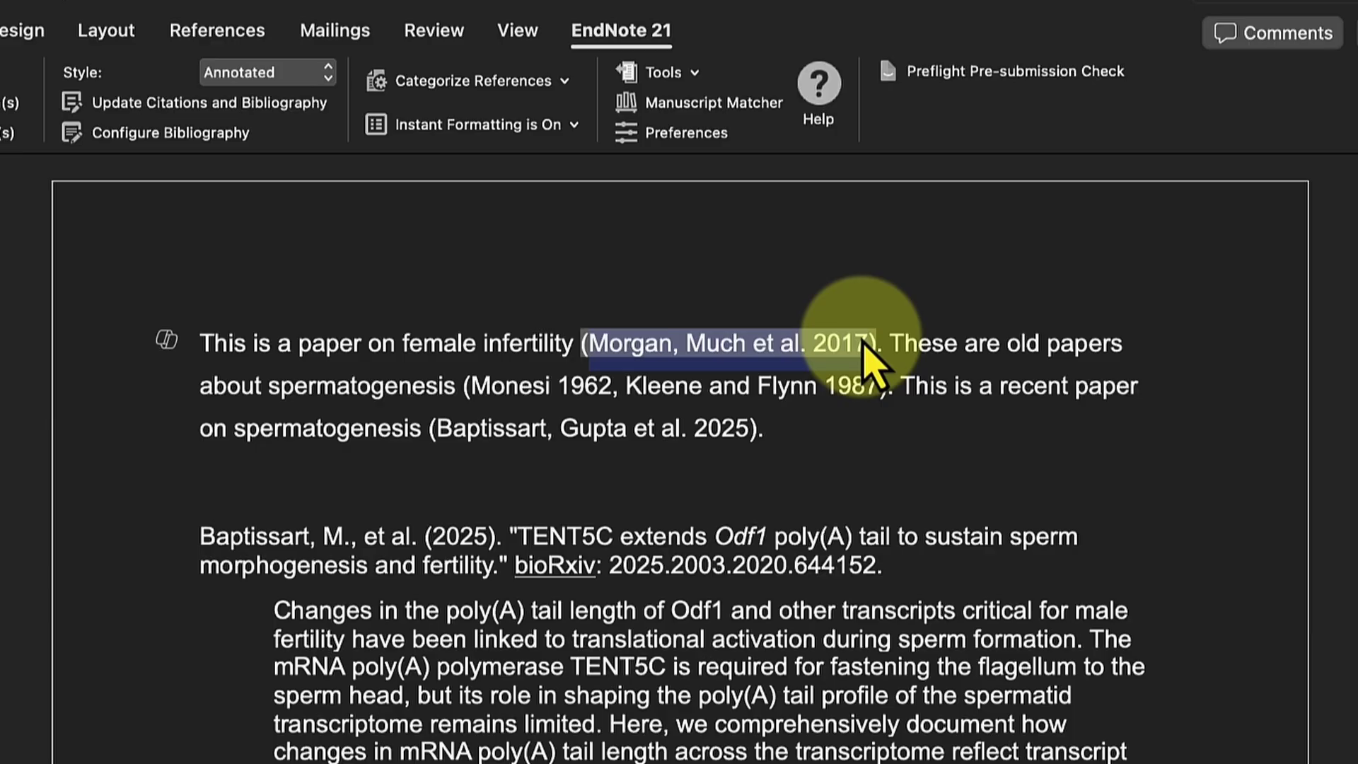
Step: Set the document's citation style to APA 7th and select the whole text paragraph above the bibliography
scroll(267, 89, down, 1)
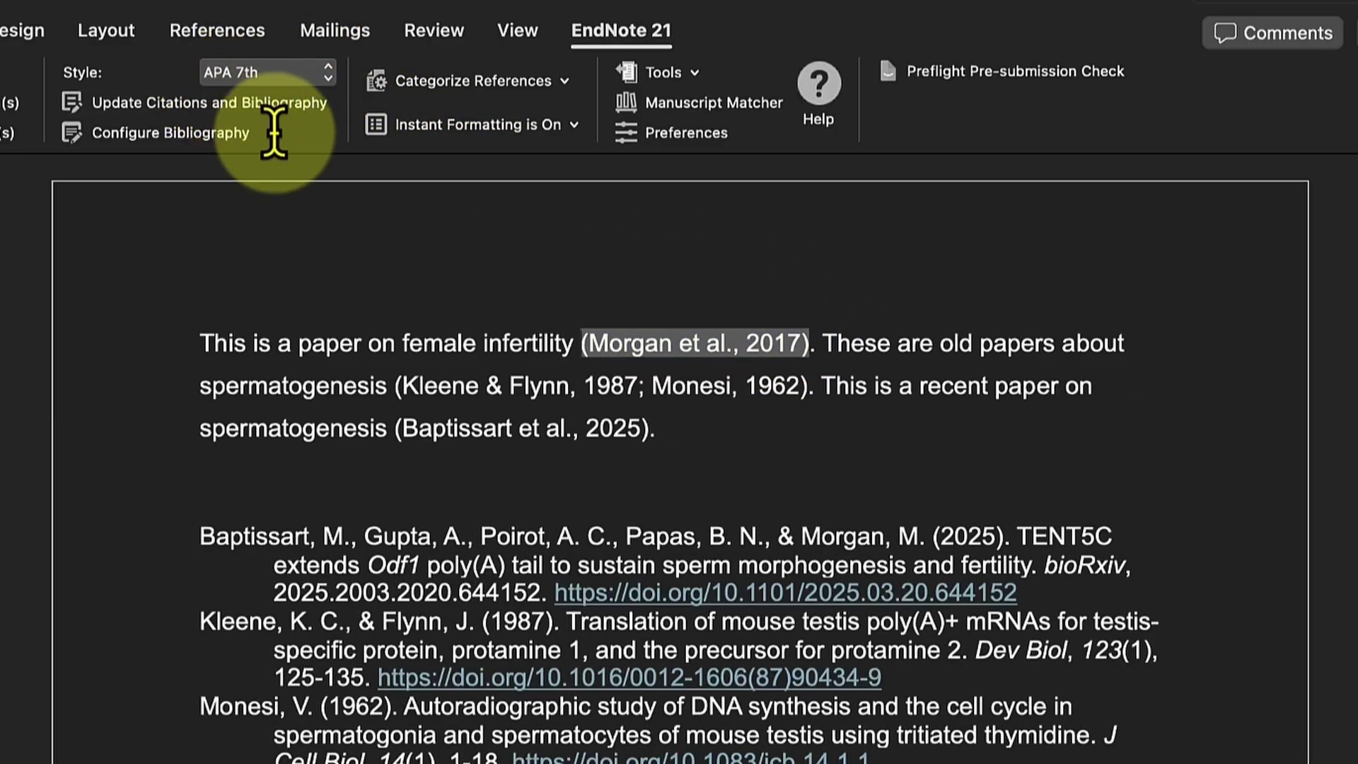
click(708, 432)
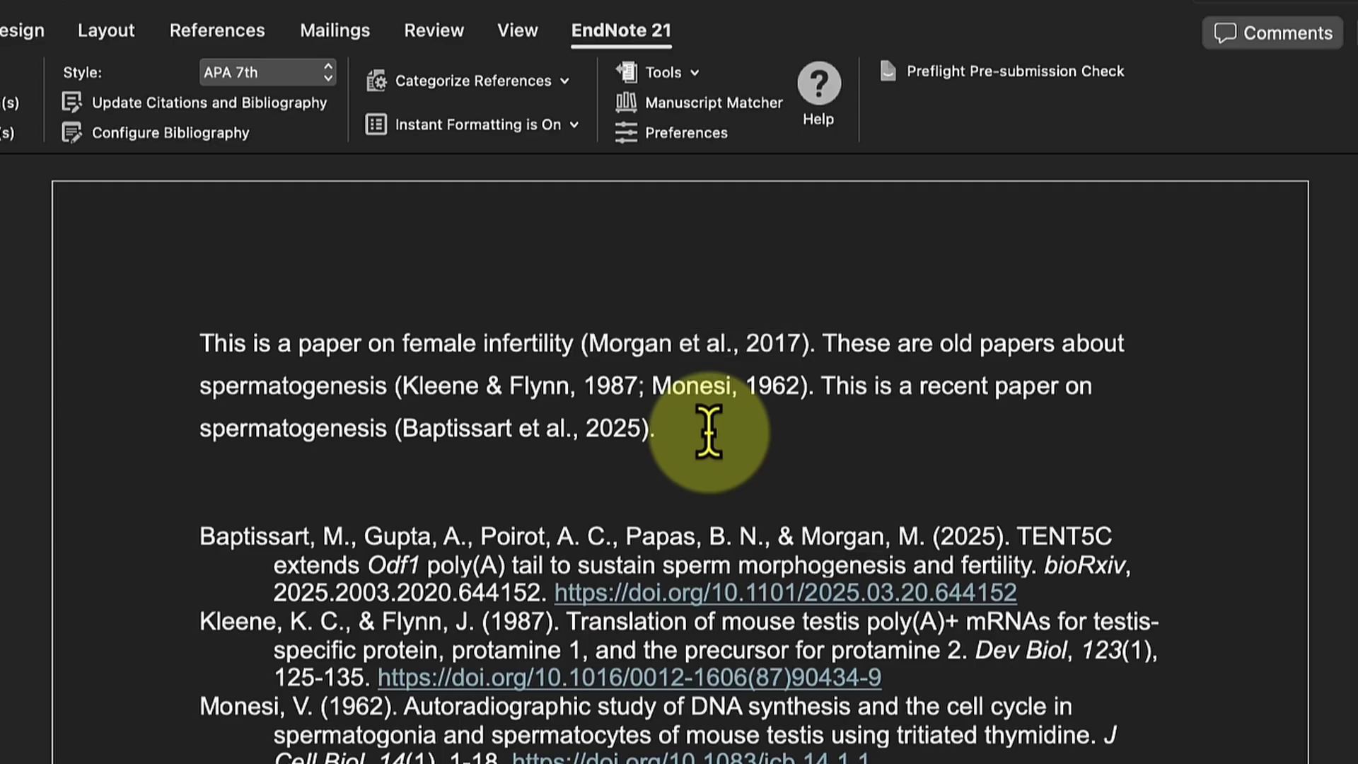
drag(645, 428, 200, 341)
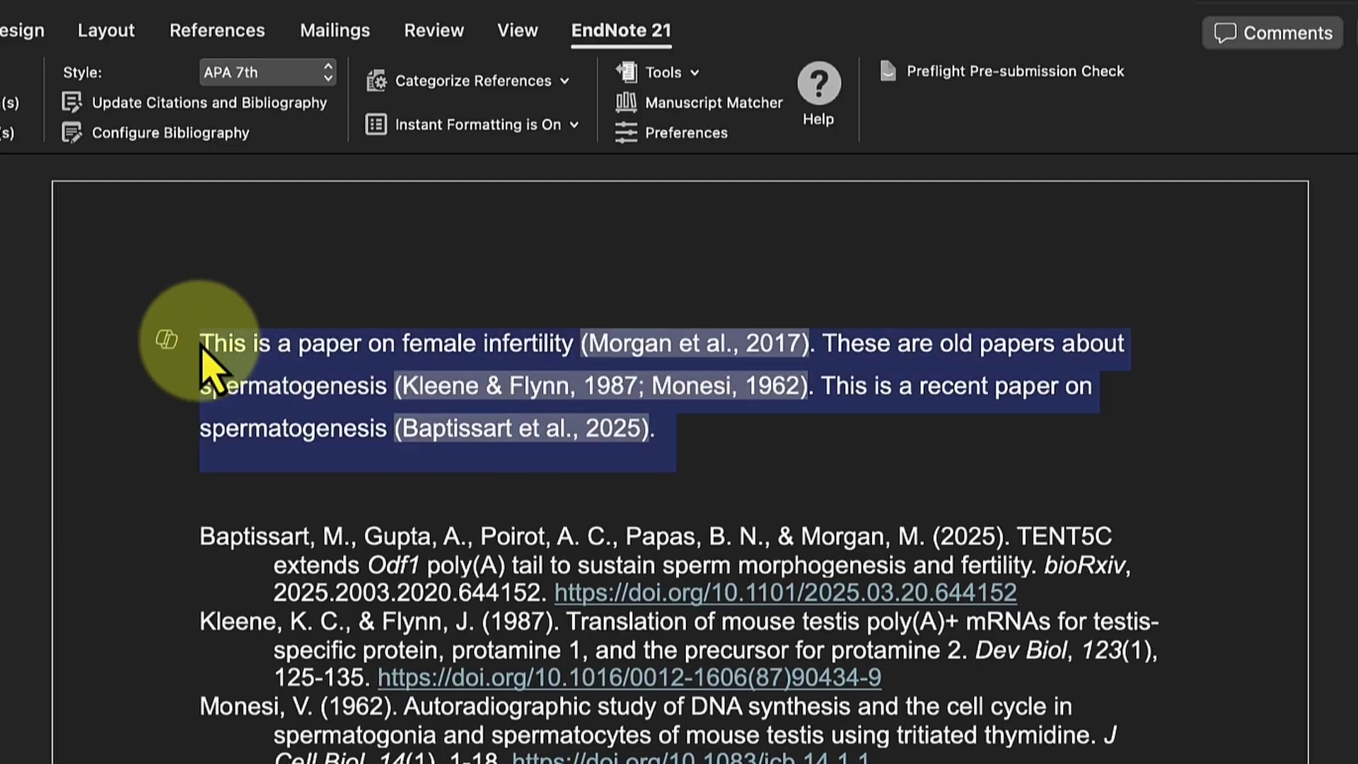
Step: Set the document's citation style to AAG Style Guide from the full list of EndNote styles
click(742, 442)
click(327, 72)
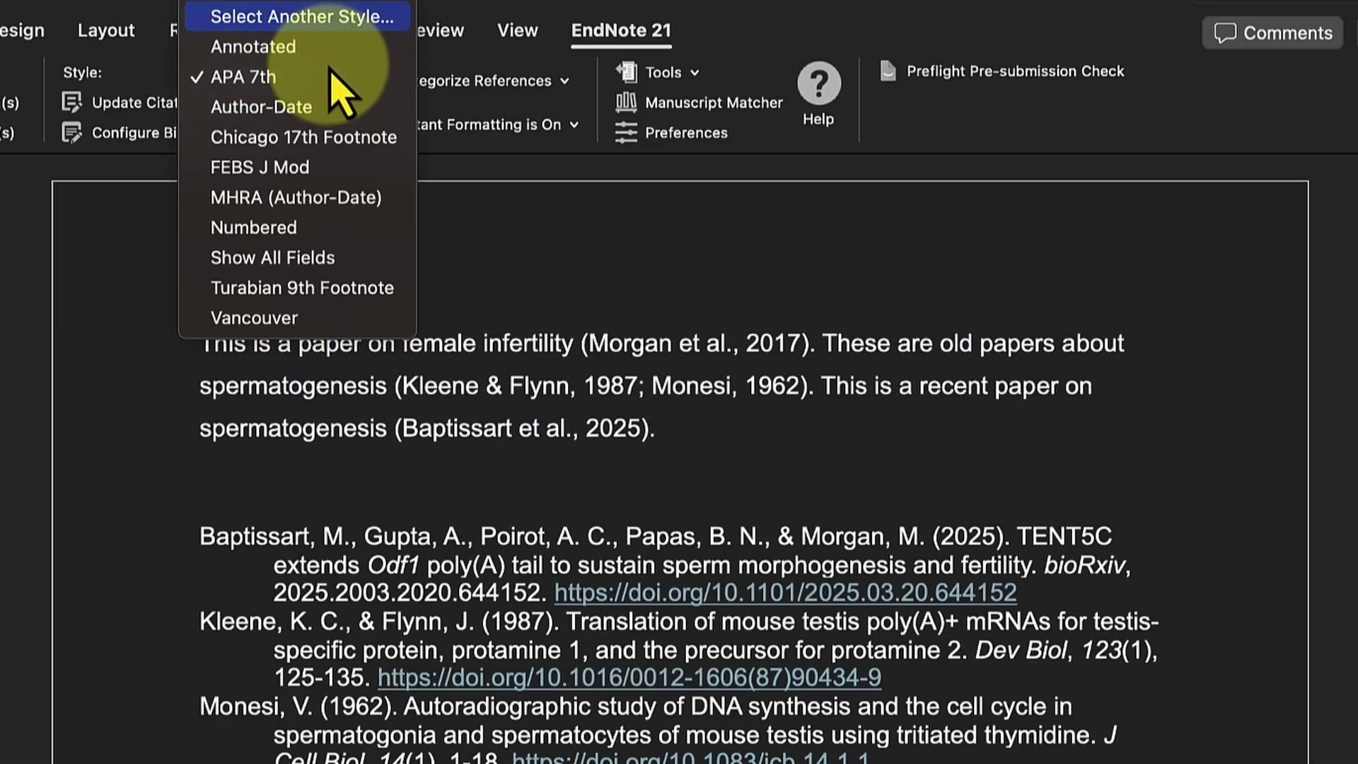
click(302, 16)
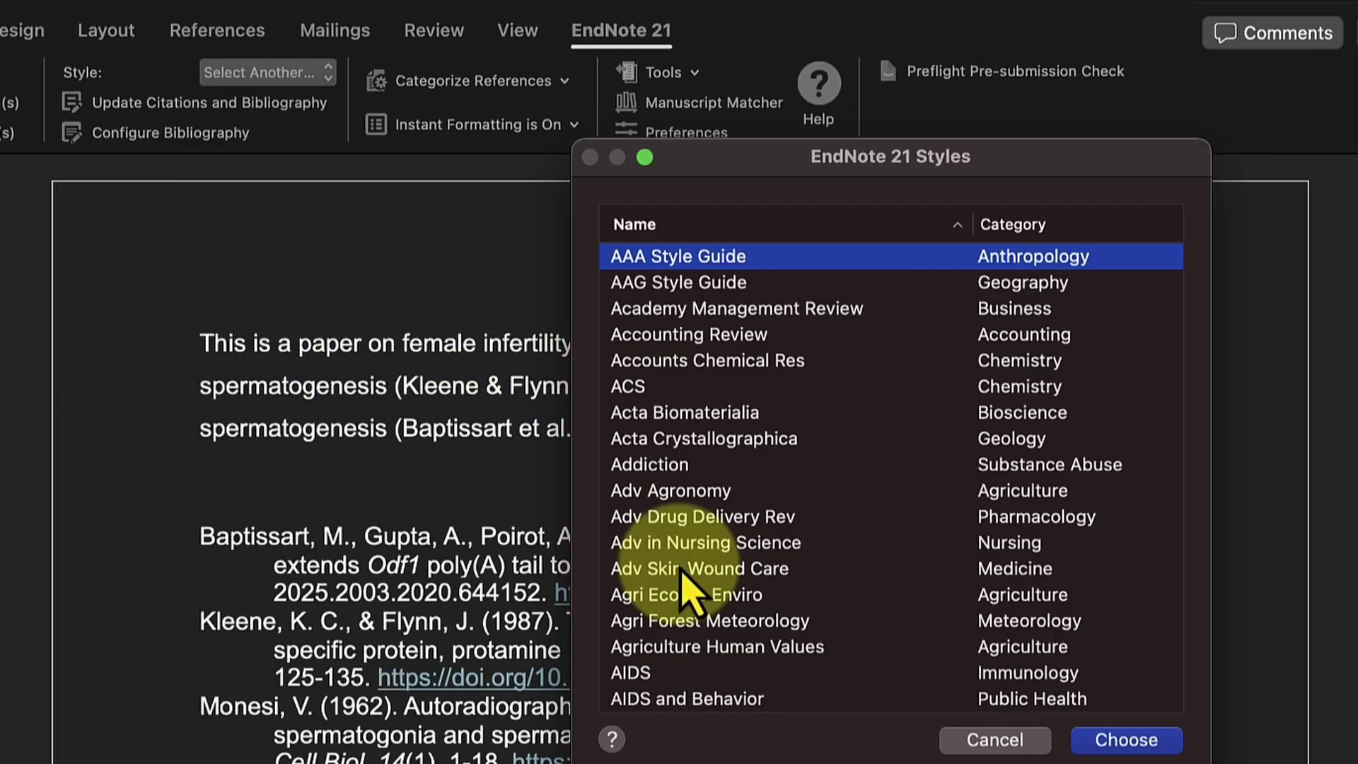
scroll(690, 591, down, 3)
scroll(621, 588, up, 3)
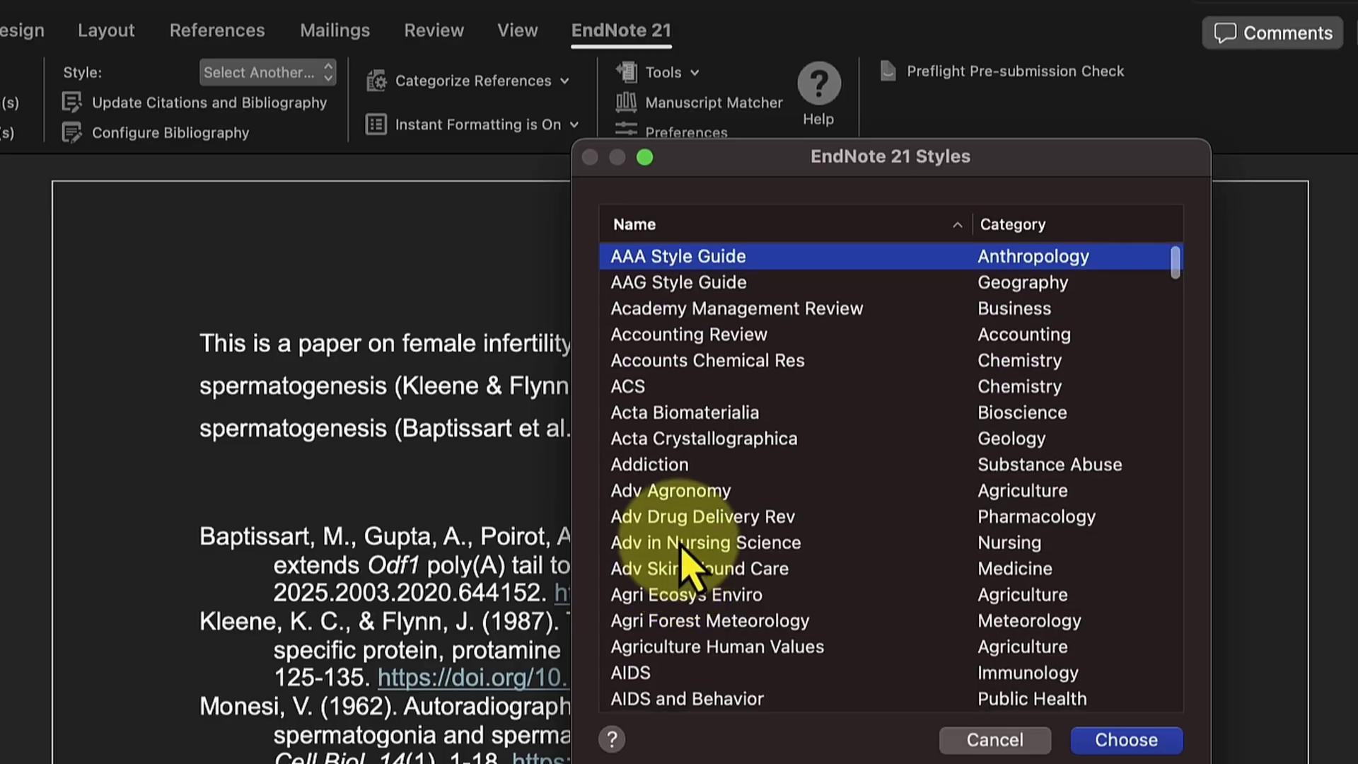
click(676, 288)
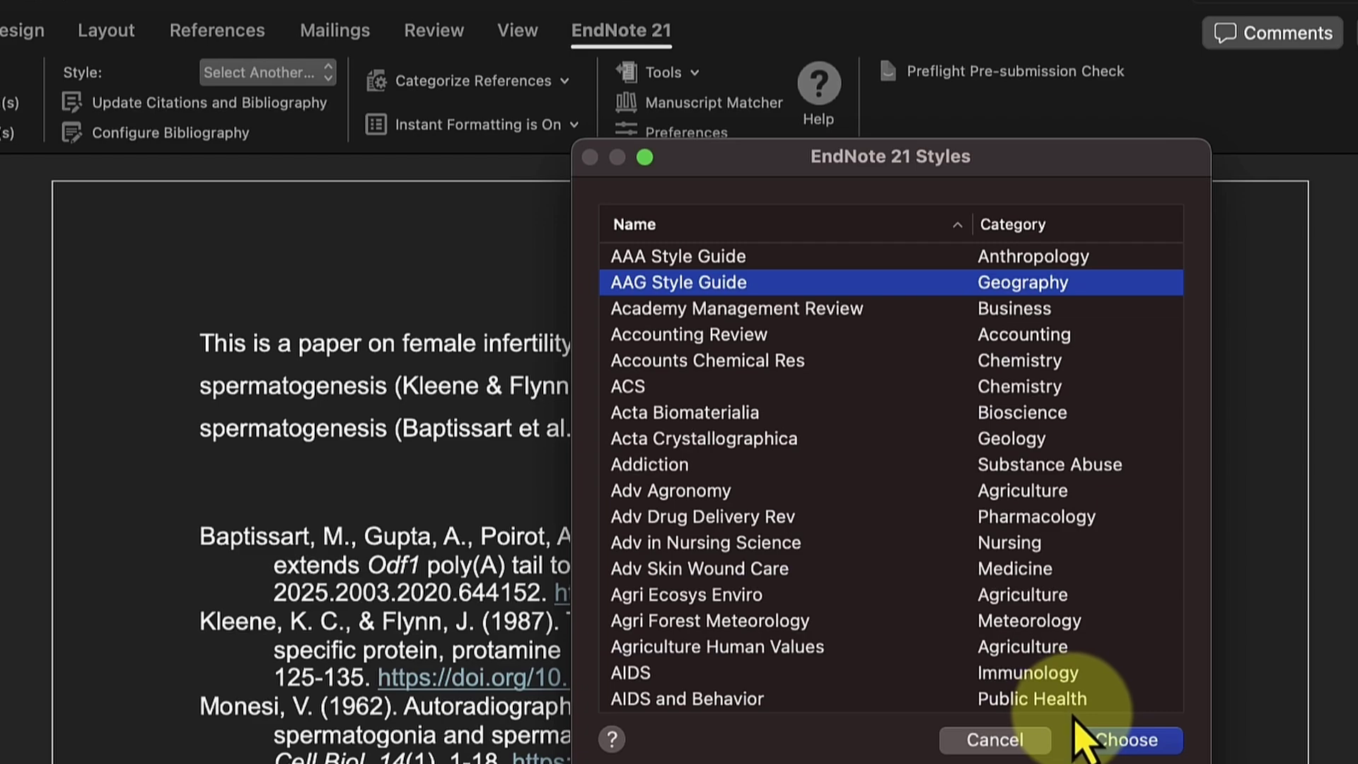
click(1107, 739)
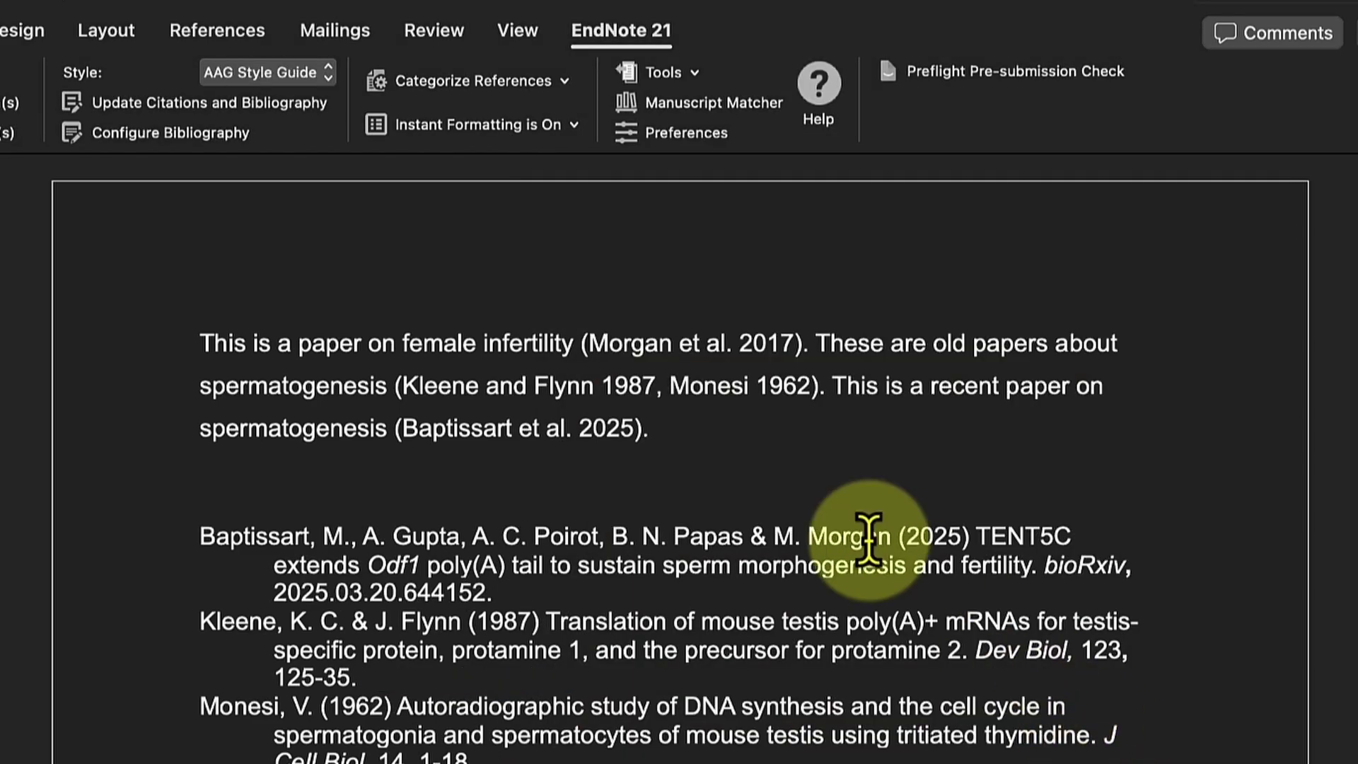
Step: Switch the document's citation style to APA 7th and back to AAG Style Guide
click(327, 79)
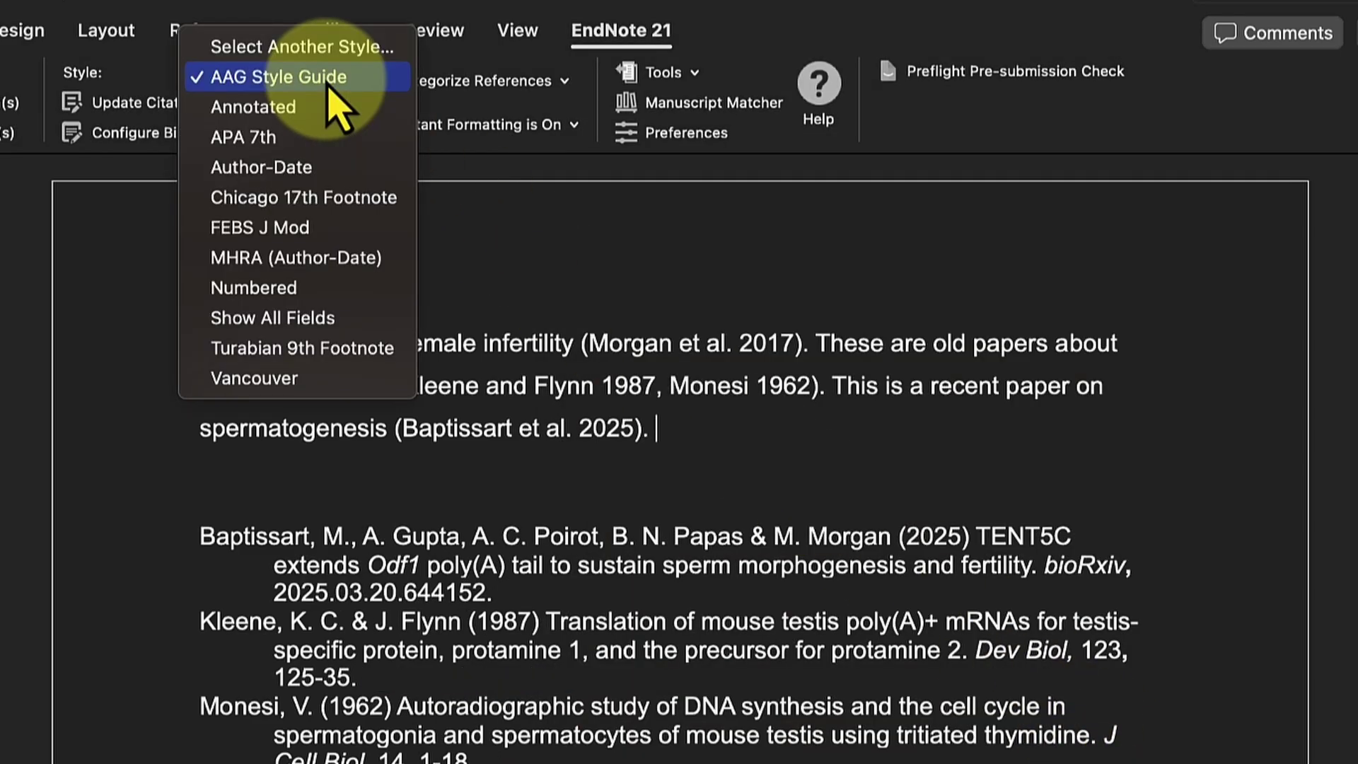
click(278, 141)
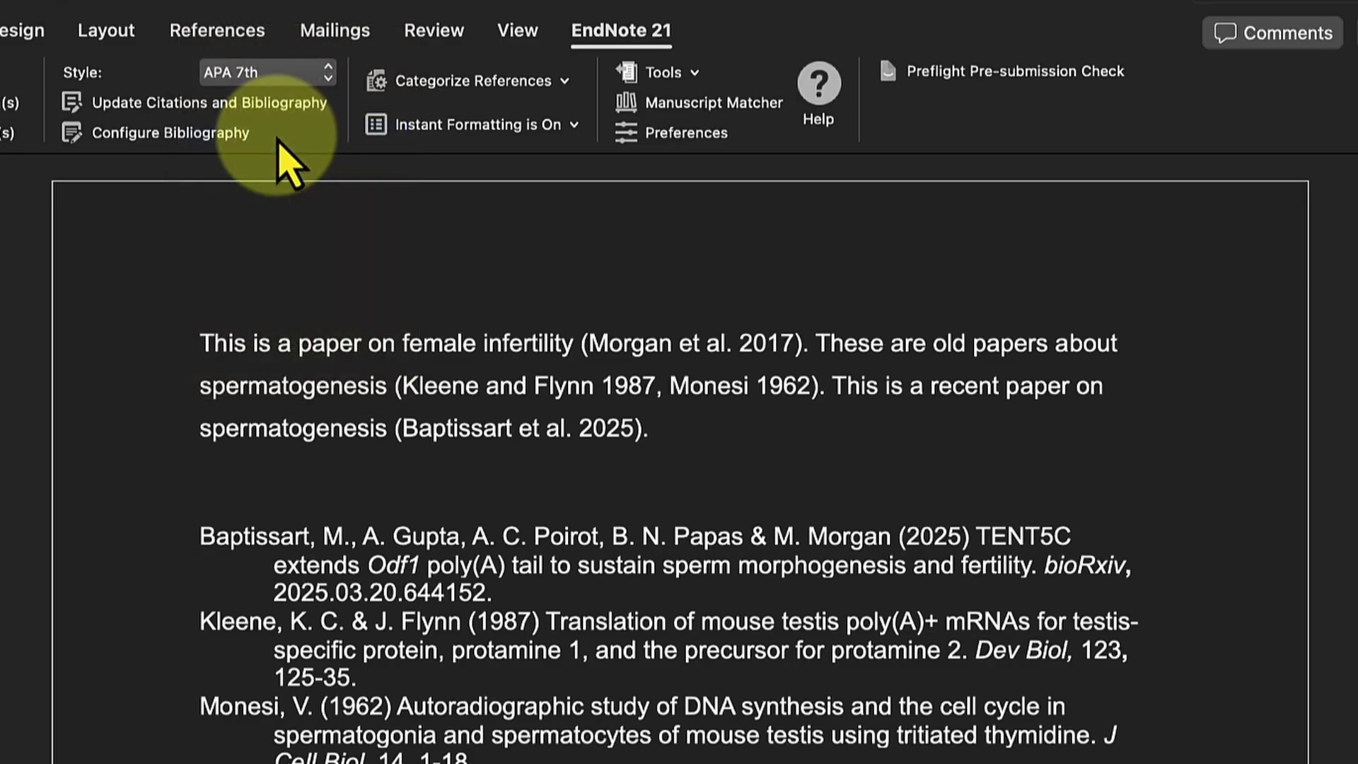
click(325, 75)
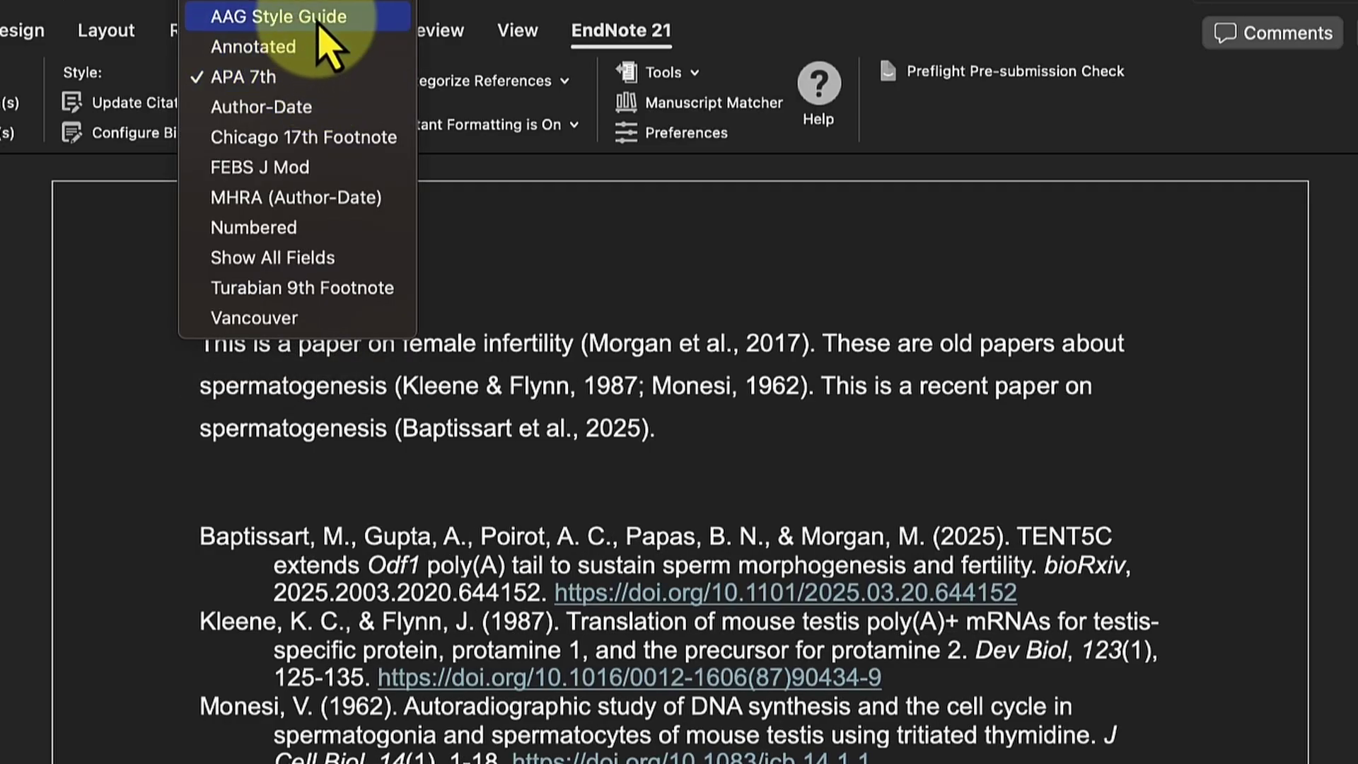
click(314, 15)
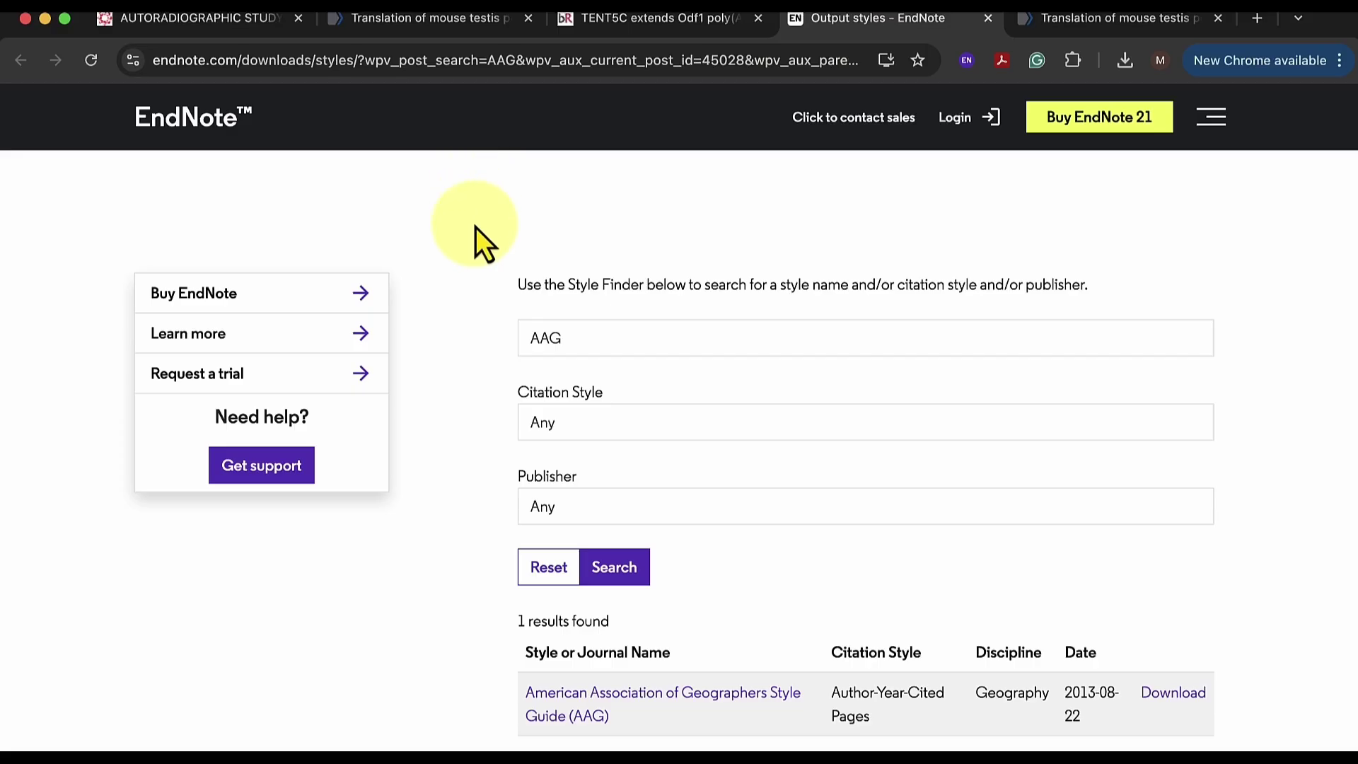
Step: On the EndNote Output Styles page in Chrome, open the American Association of Geographers Style Guide (AAG) entry and download the style
scroll(475, 227, up, 8)
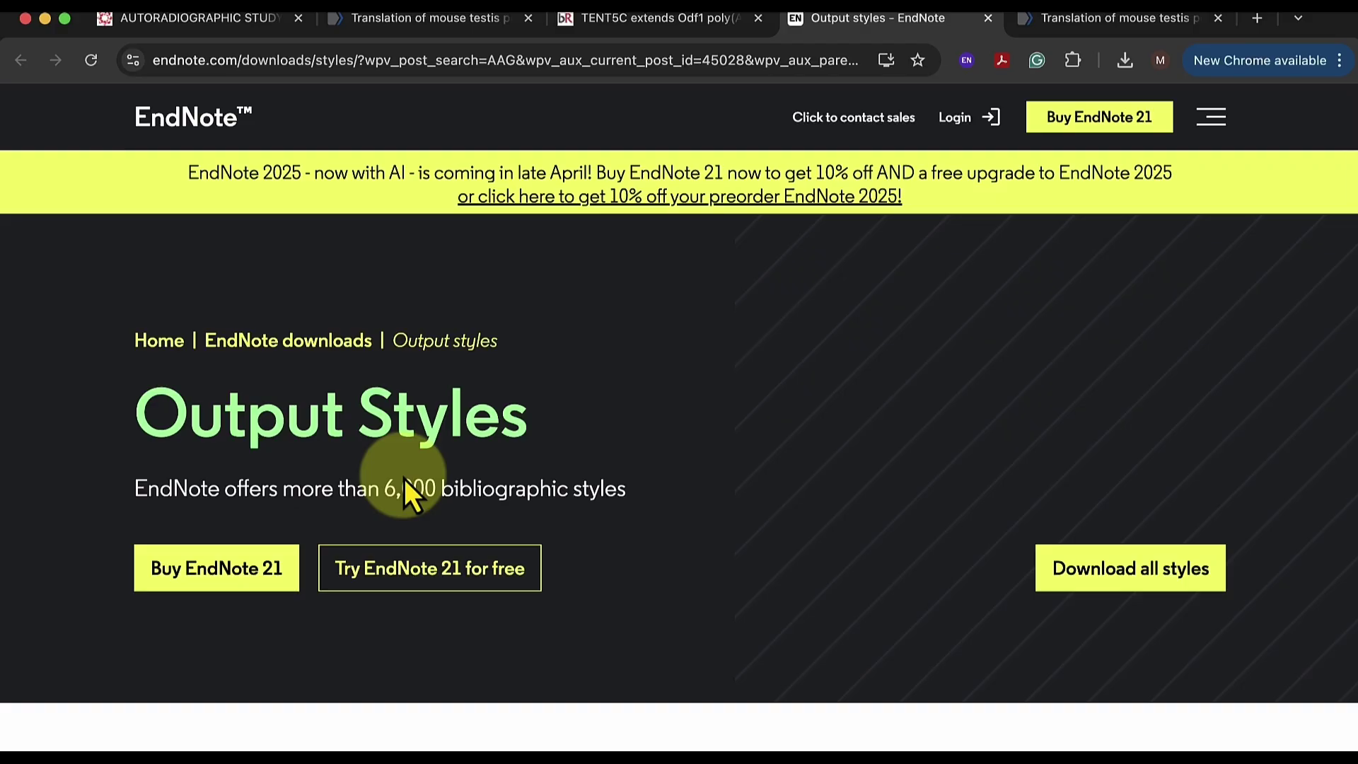
scroll(405, 478, down, 10)
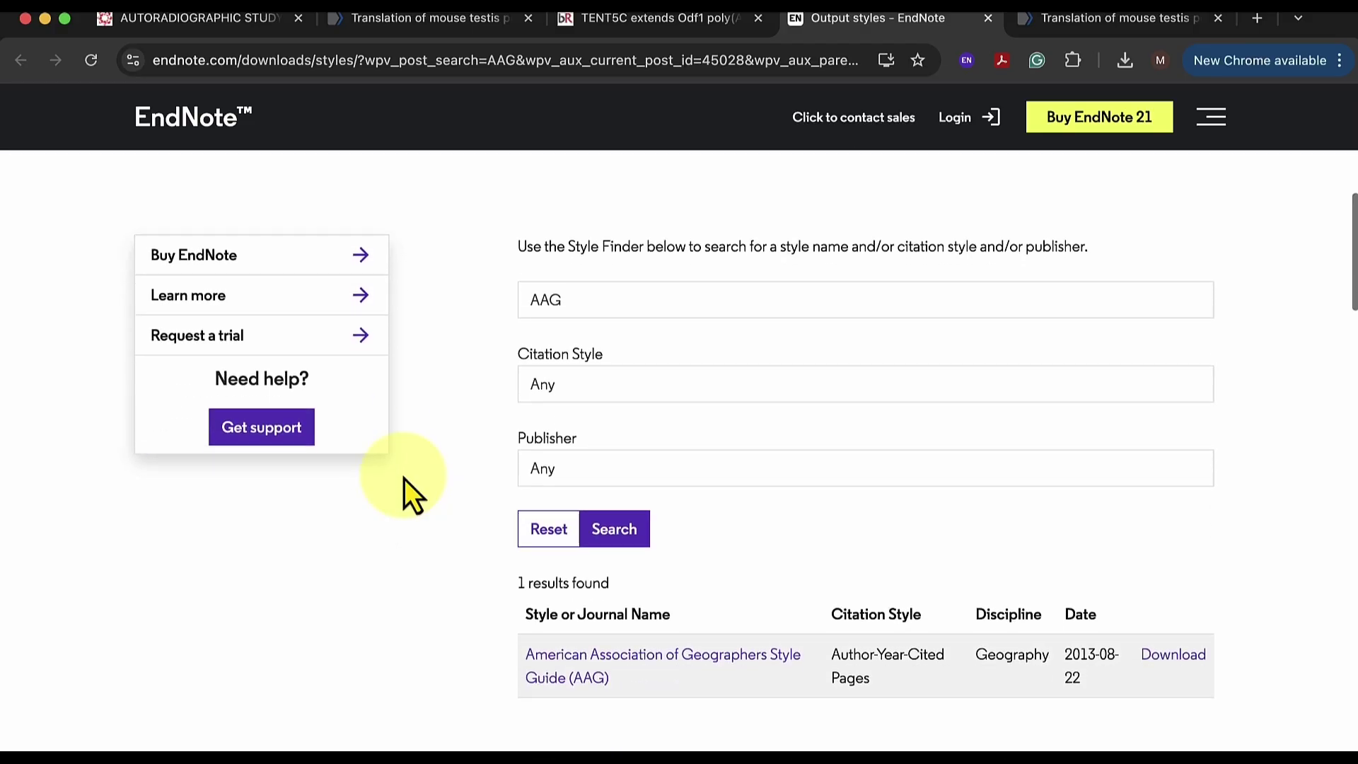
drag(564, 277, 495, 283)
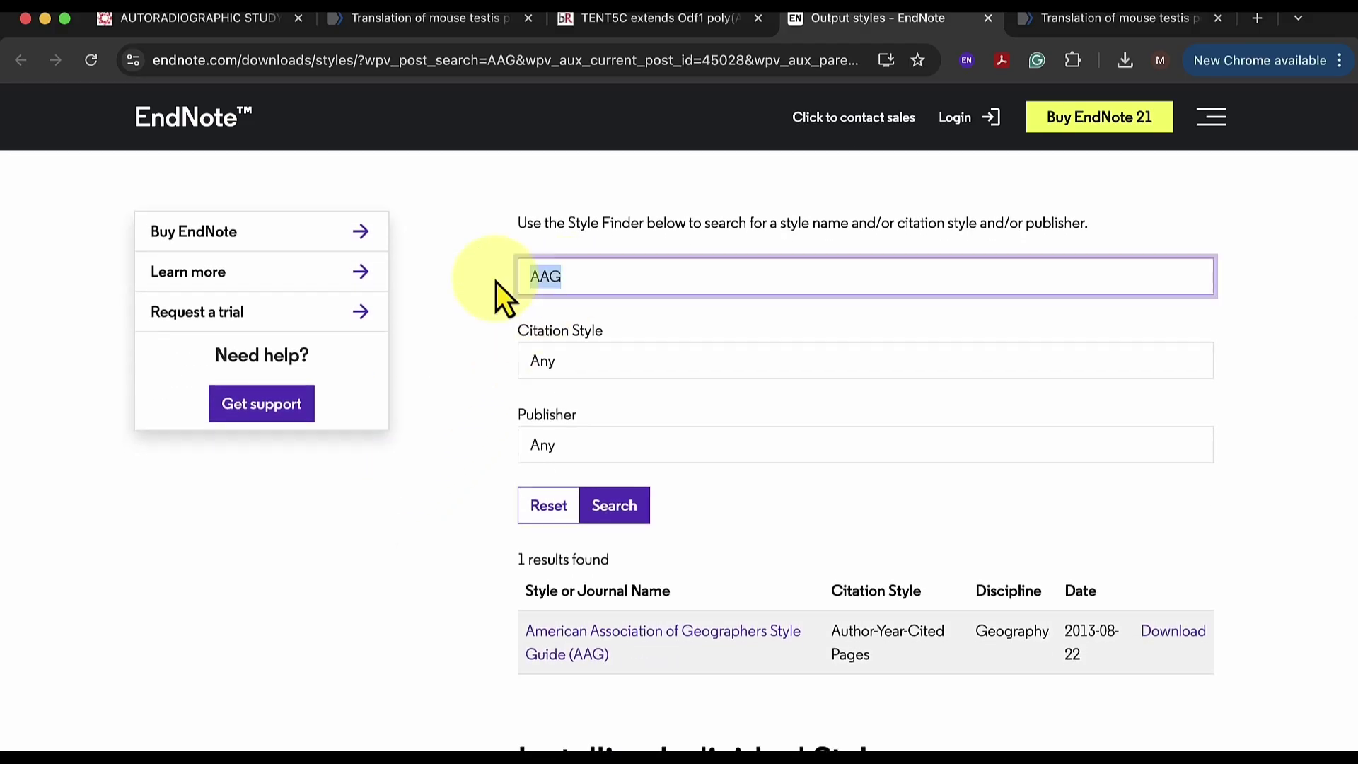
text(AAG)
click(495, 282)
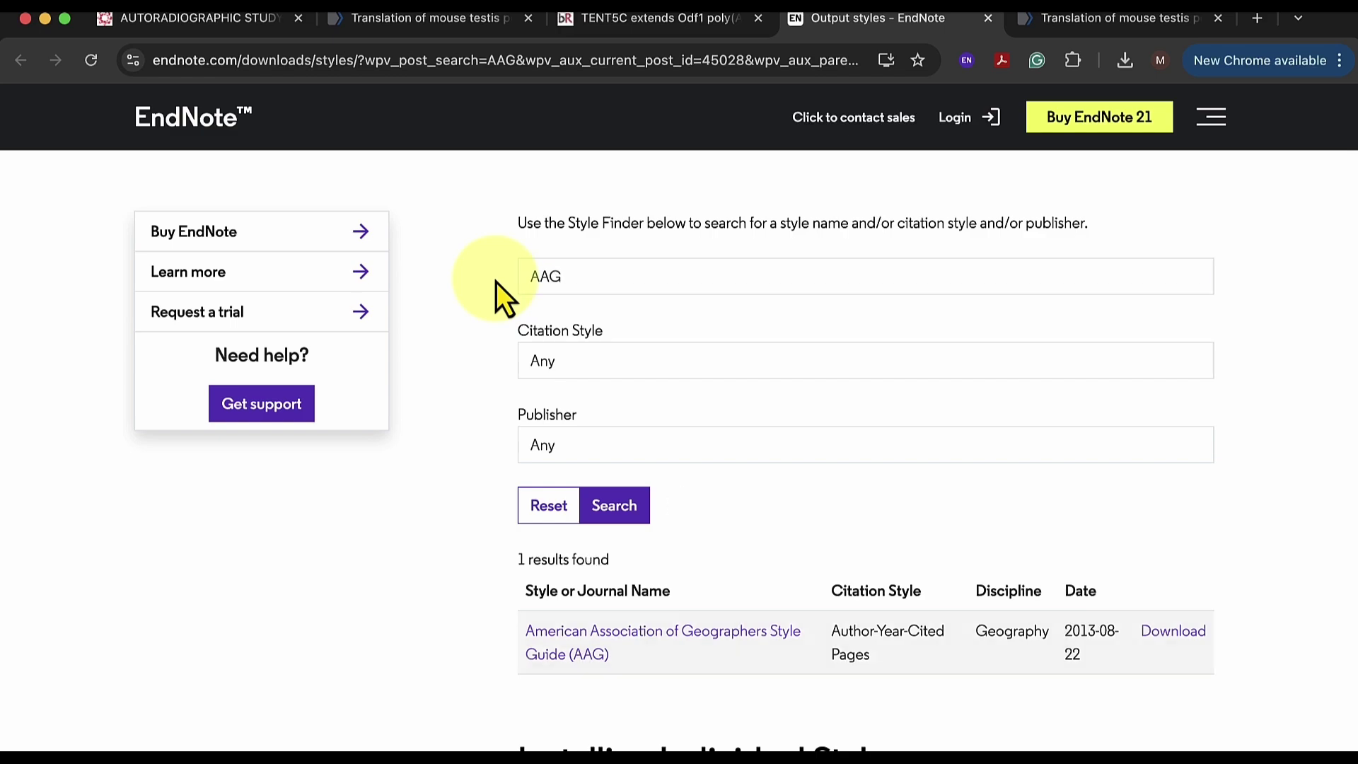
click(578, 640)
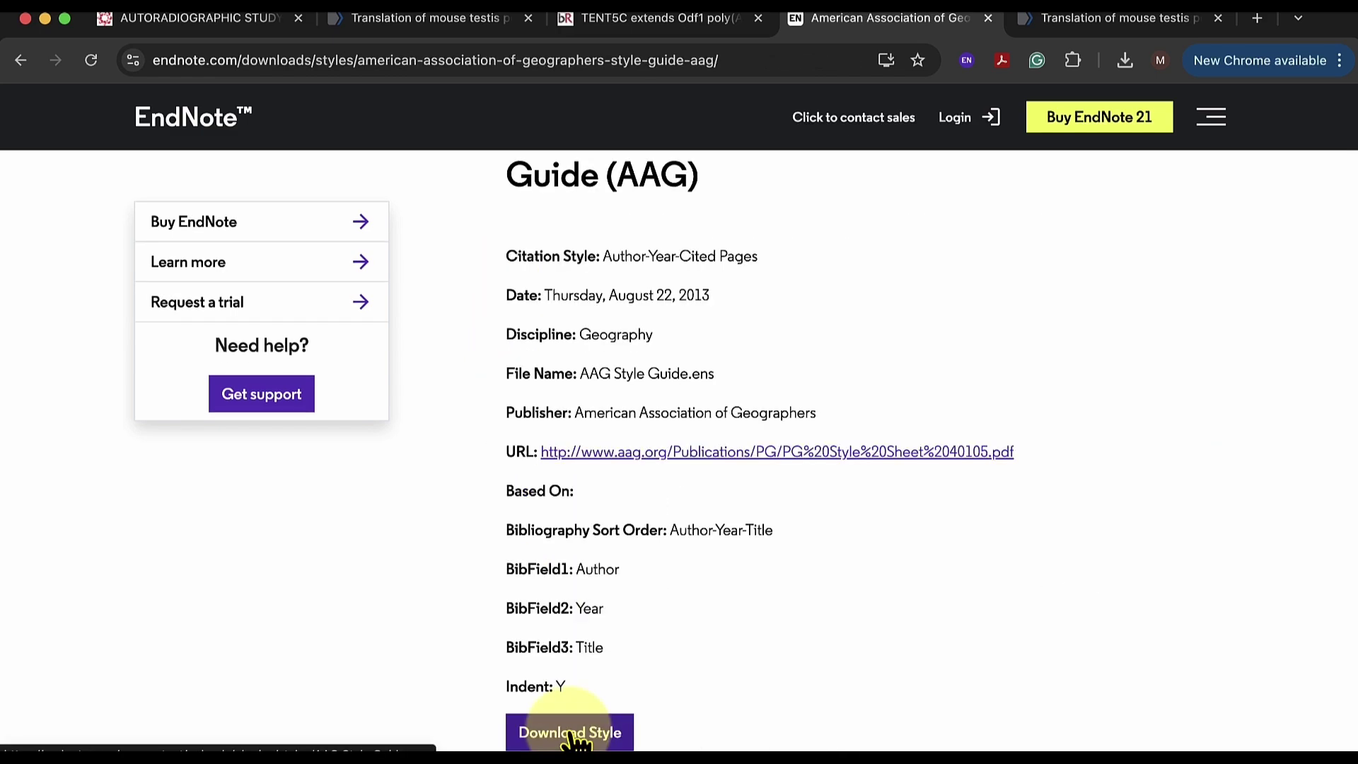
click(577, 733)
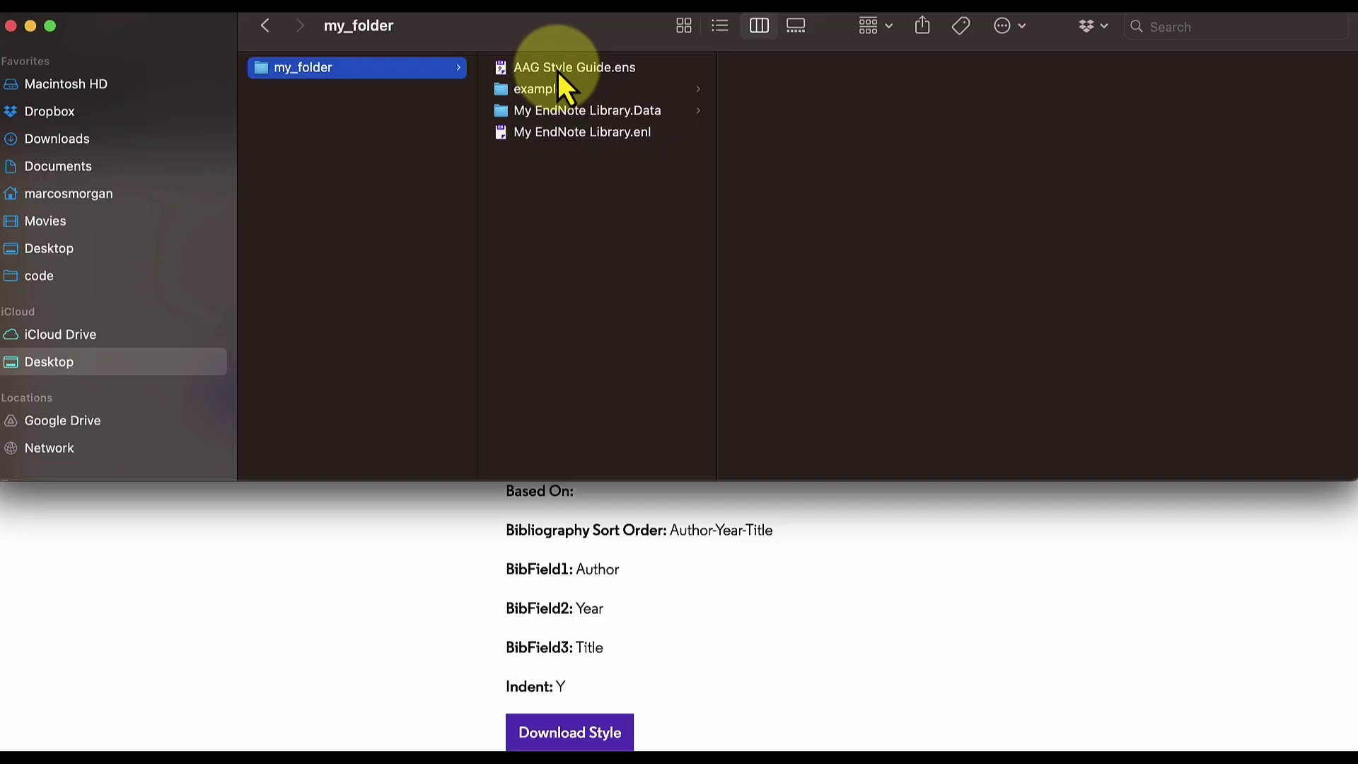
Step: Open AAG Style Guide.ens from my_folder in EndNote and save a copy of the style as AAG Style Guide Mod
double_click(557, 70)
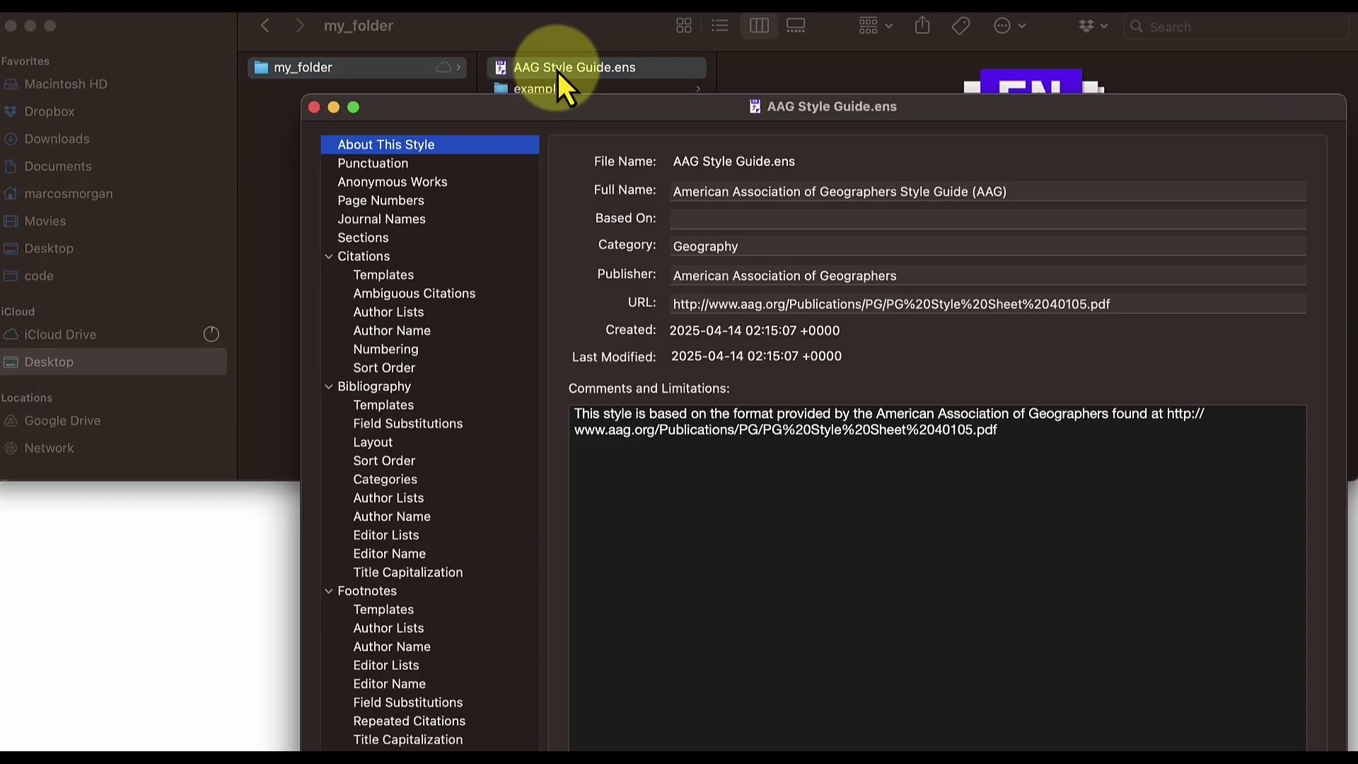
drag(557, 104, 570, 51)
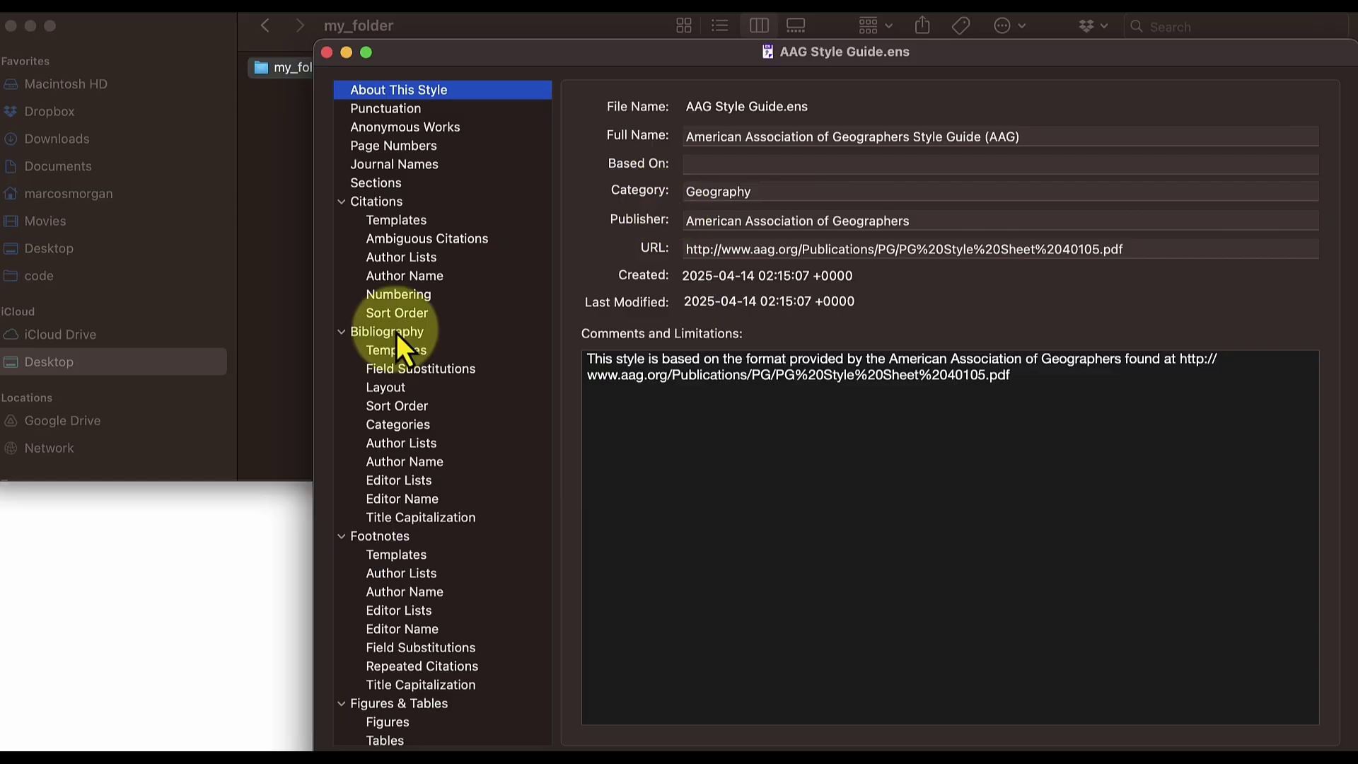
click(134, 4)
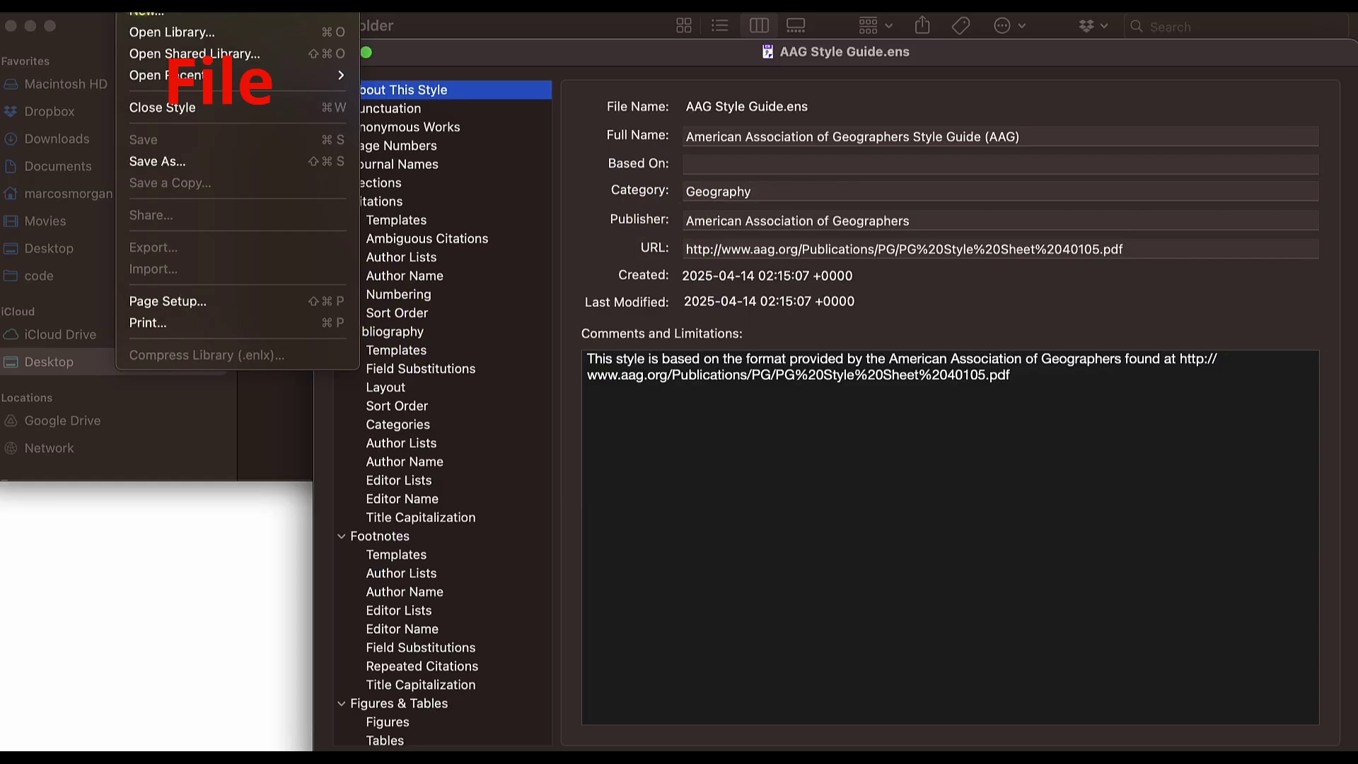
click(167, 163)
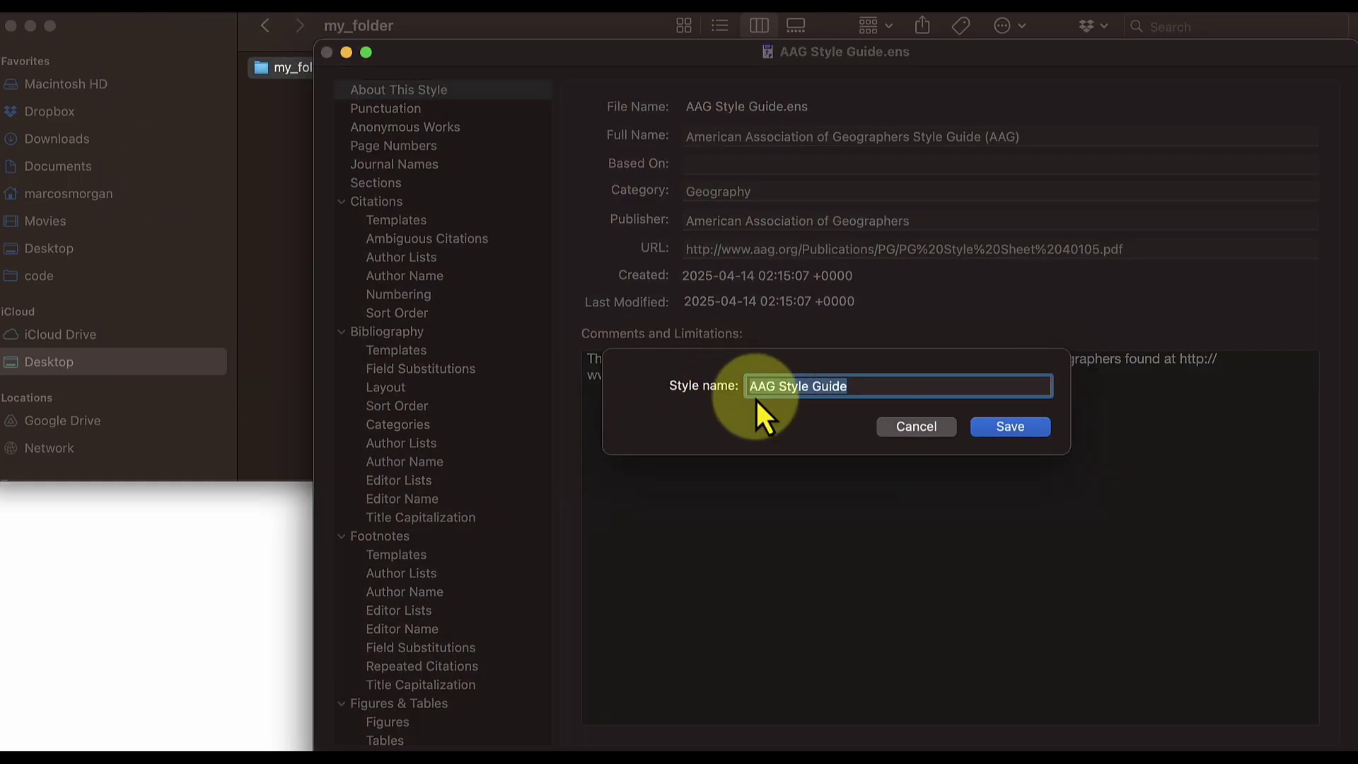
click(858, 388)
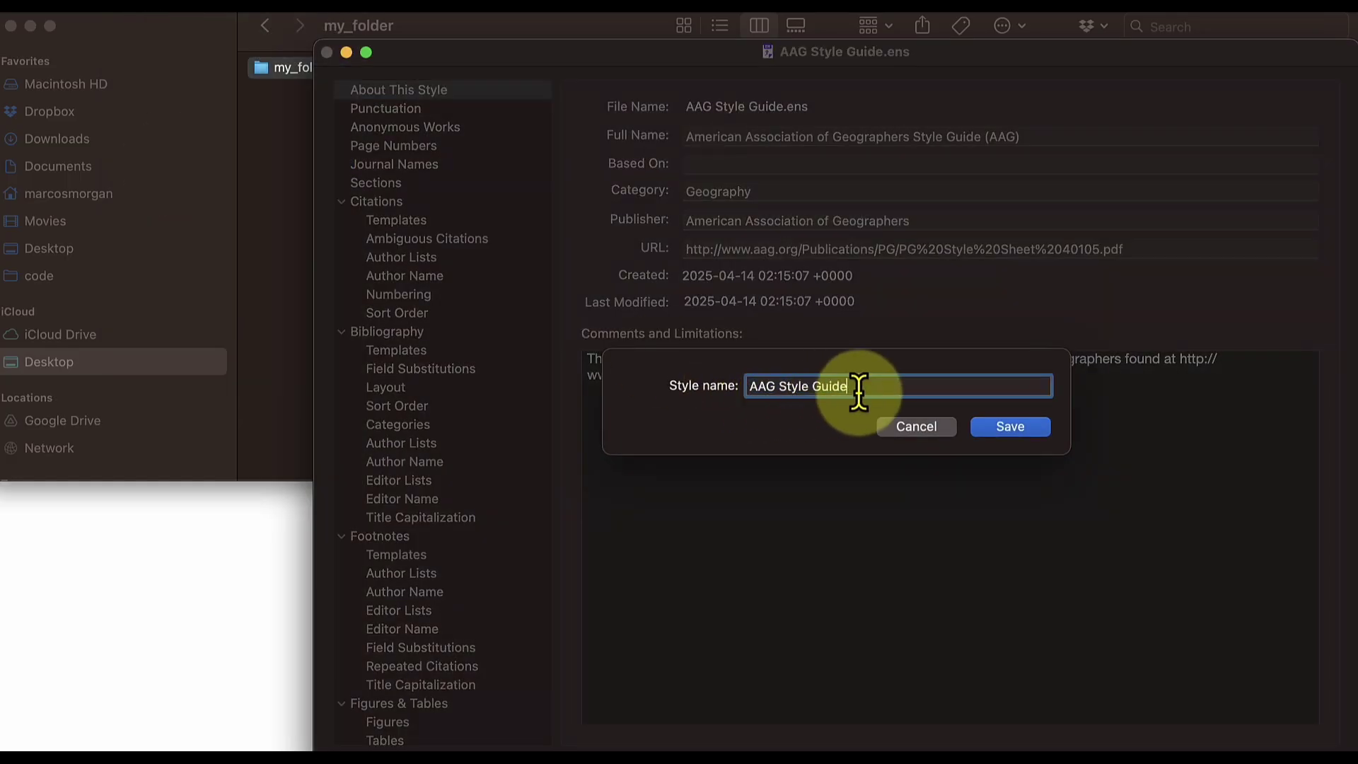
text(Mod)
click(1000, 425)
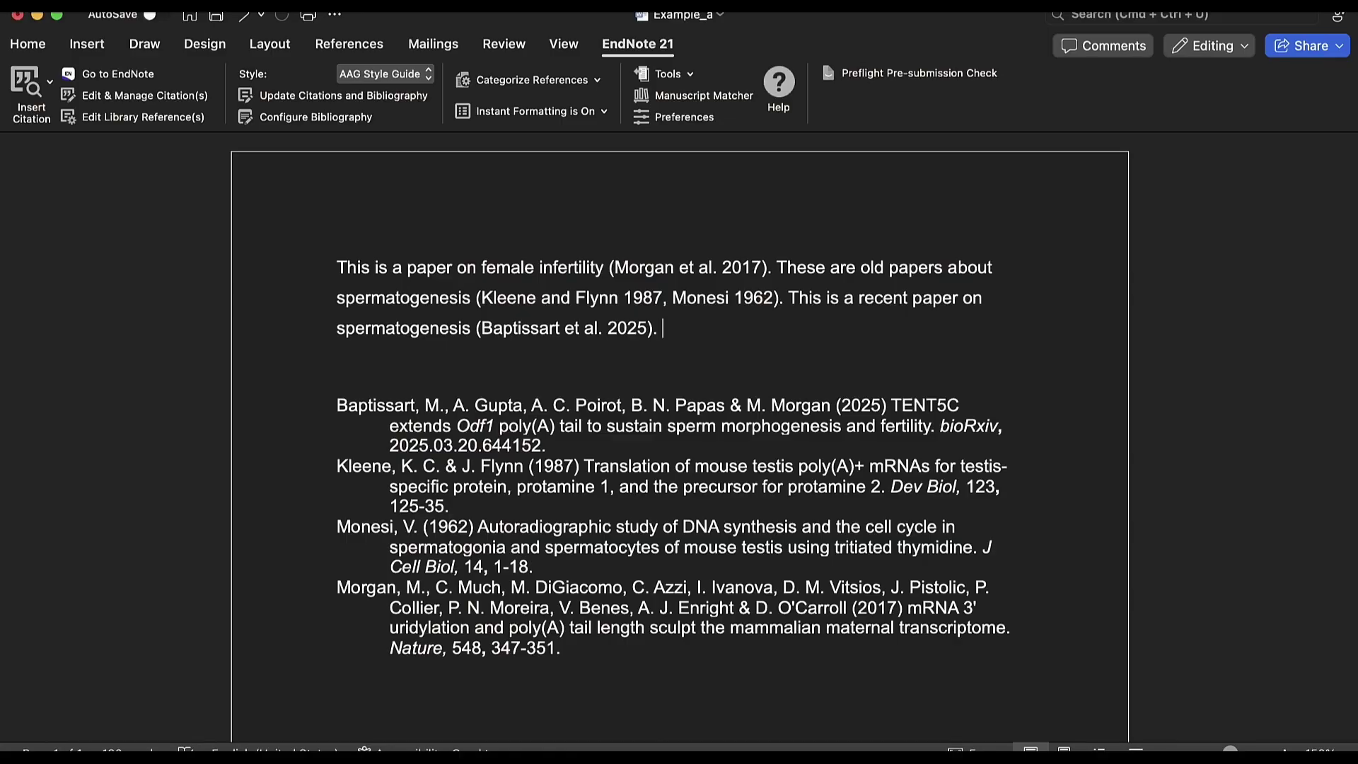
Step: In the Word document Example_a, set the citation style to AAG Style Guide Mod and highlight the first bibliography entry
click(428, 73)
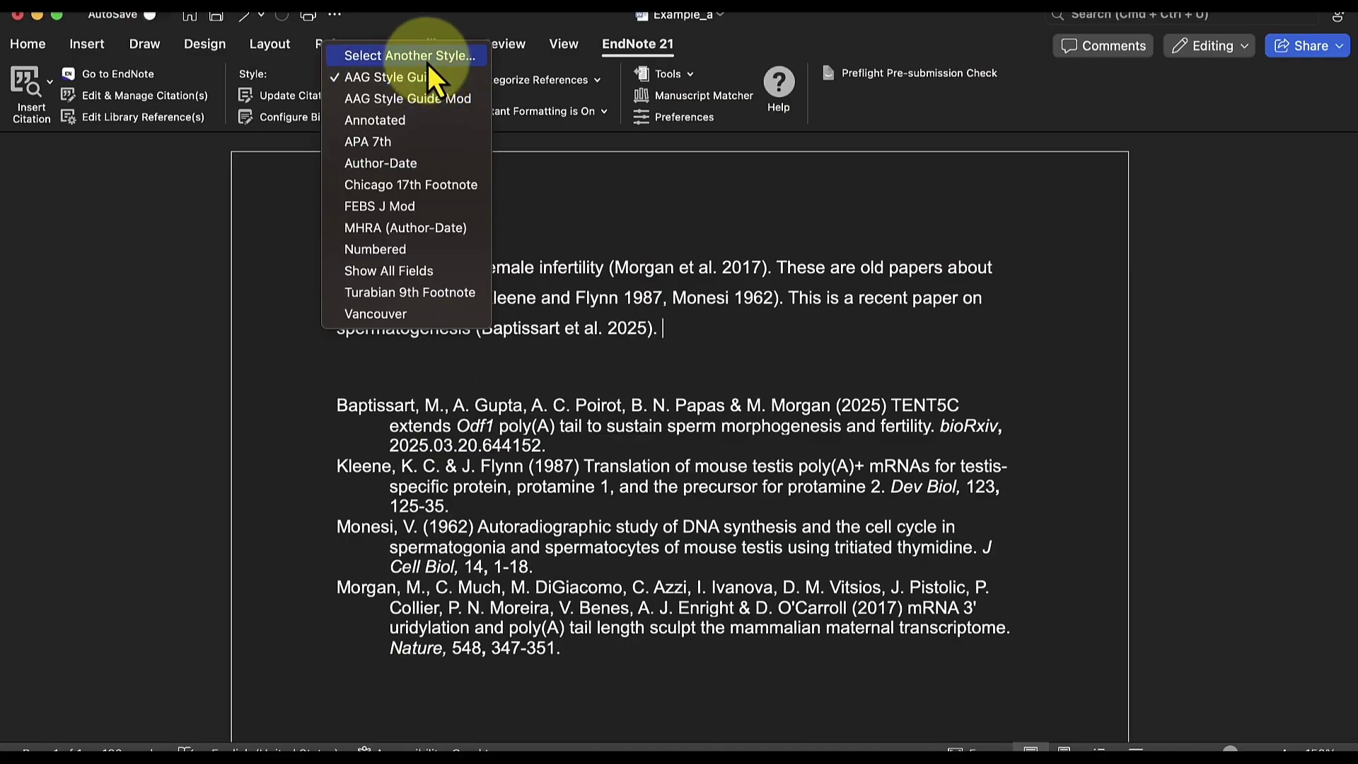
click(427, 59)
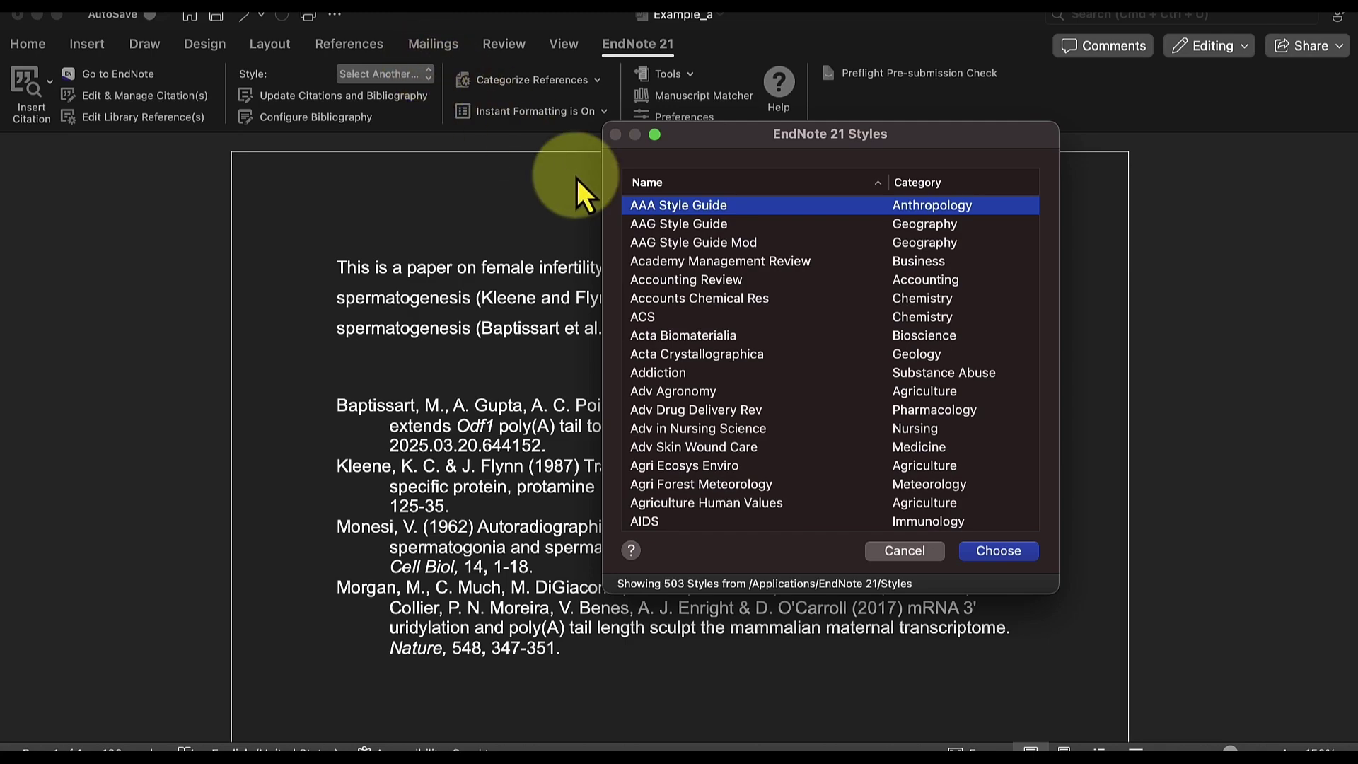
click(661, 243)
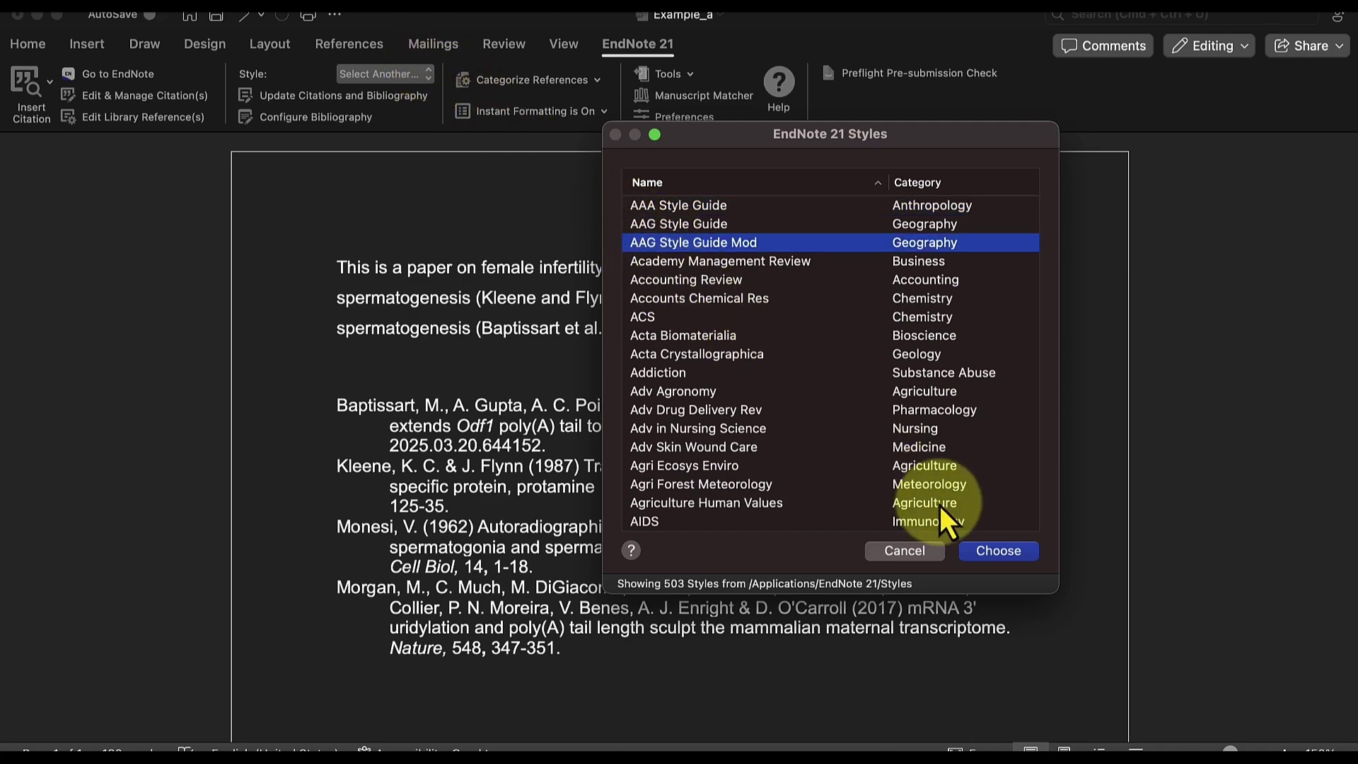
click(992, 549)
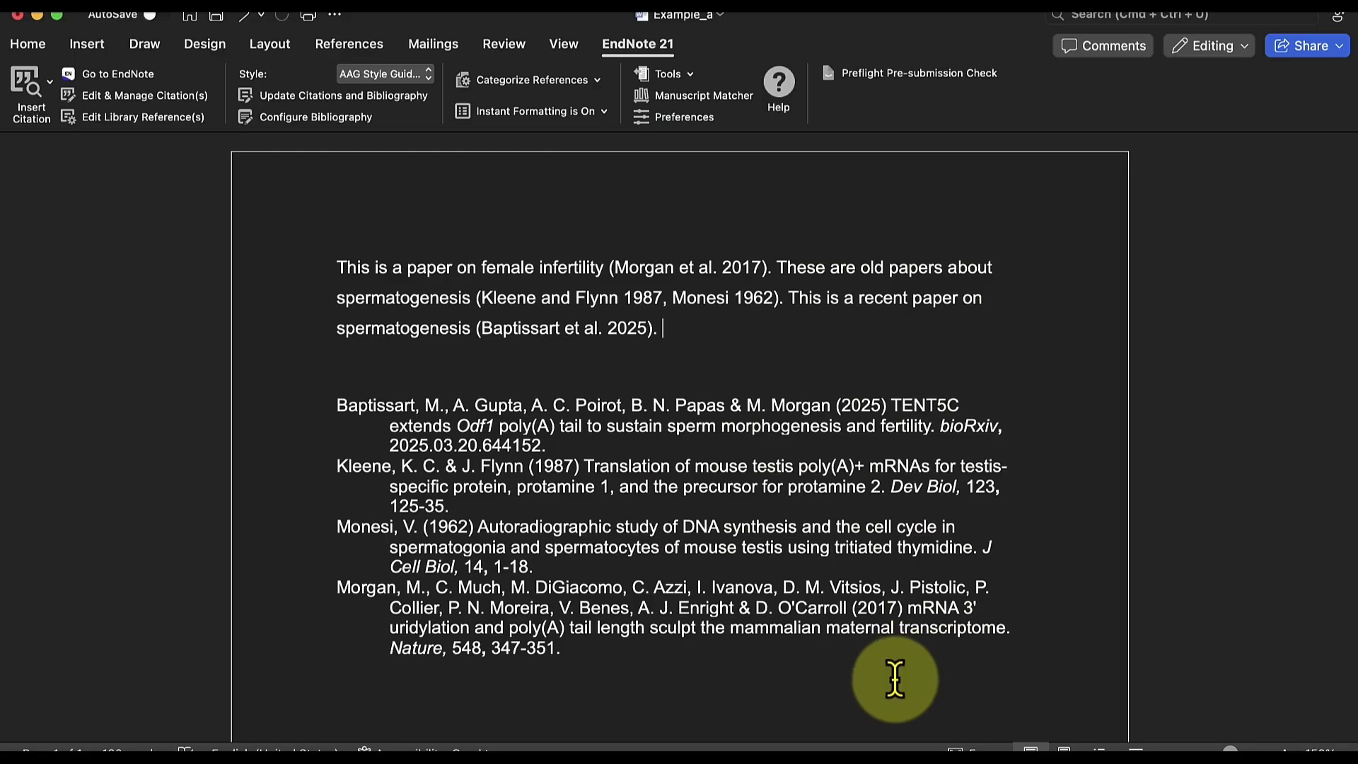
triple_click(353, 411)
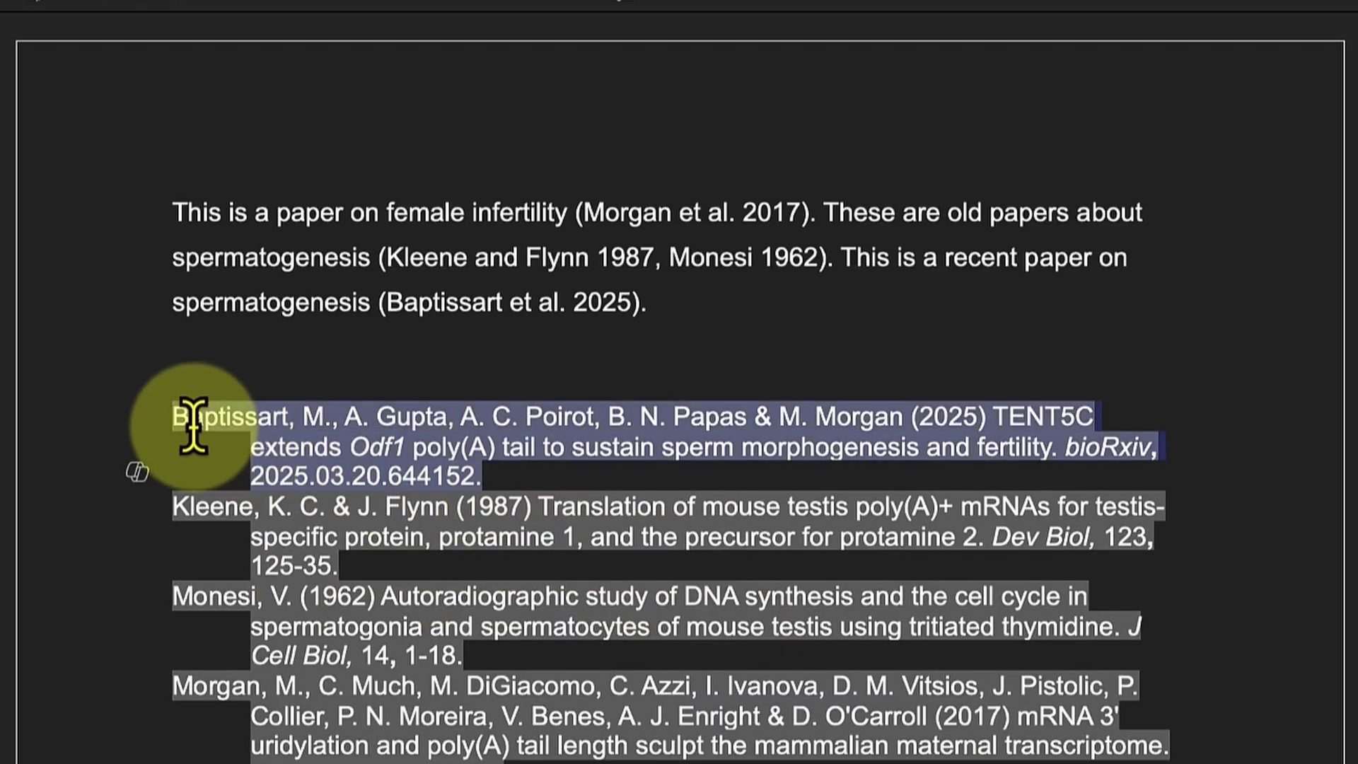
click(501, 364)
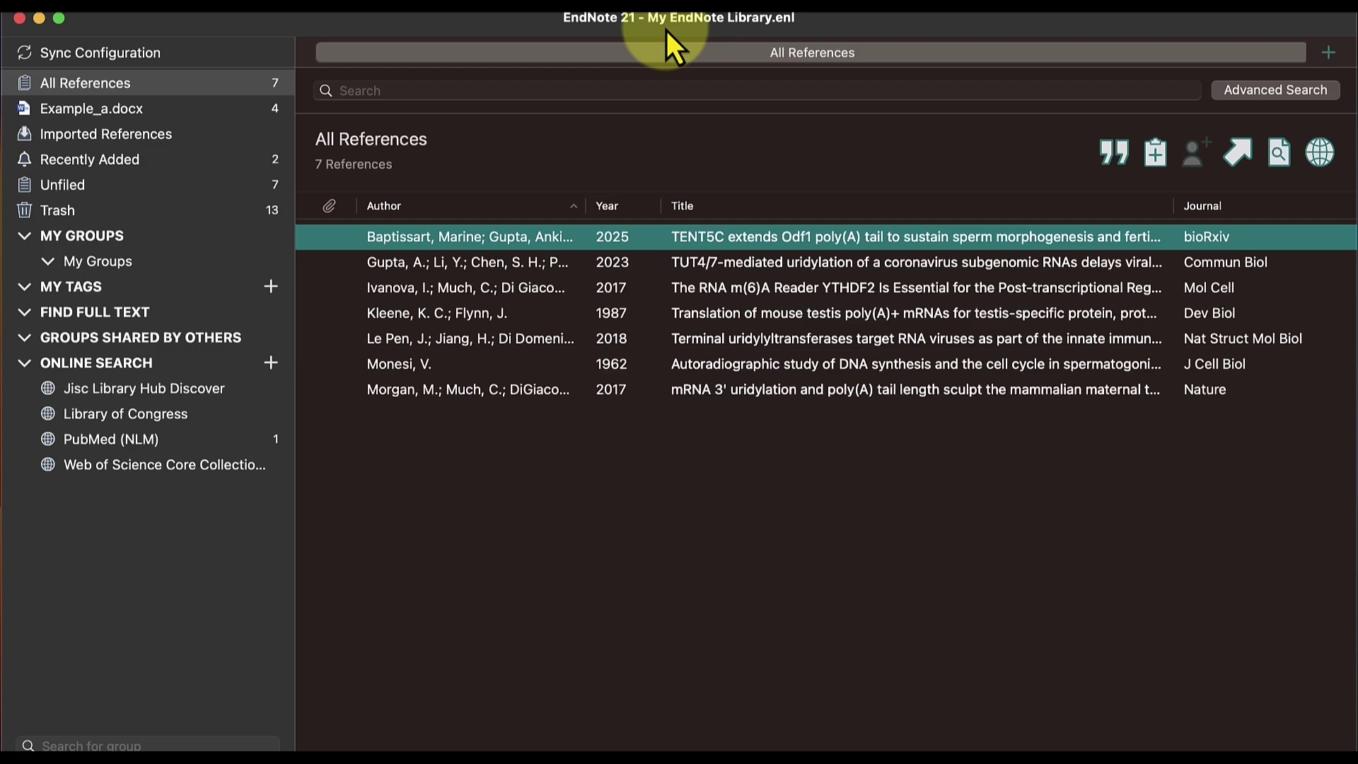
Step: In EndNote 21, open AAG Style Guide Mod from the Style Manager for editing and show its bibliography templates
click(509, 8)
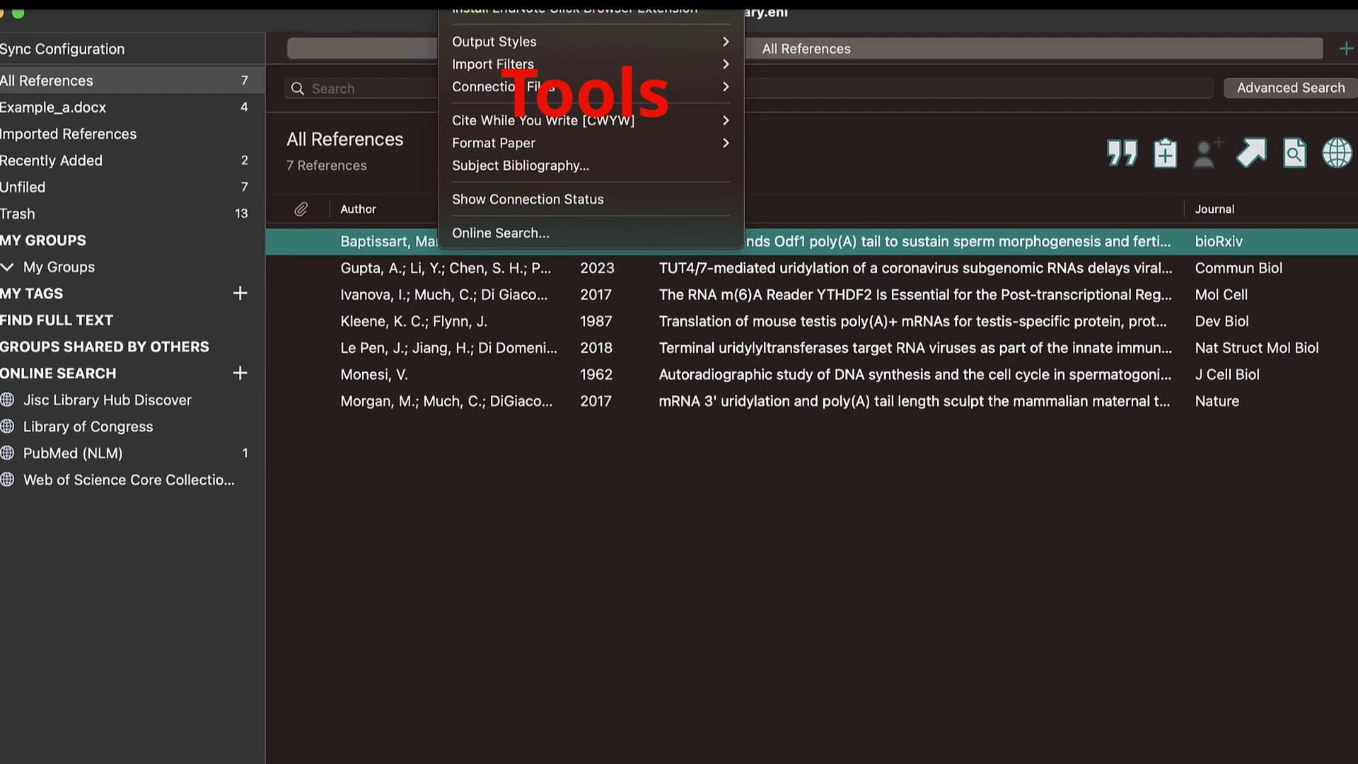
mouse_move(566, 40)
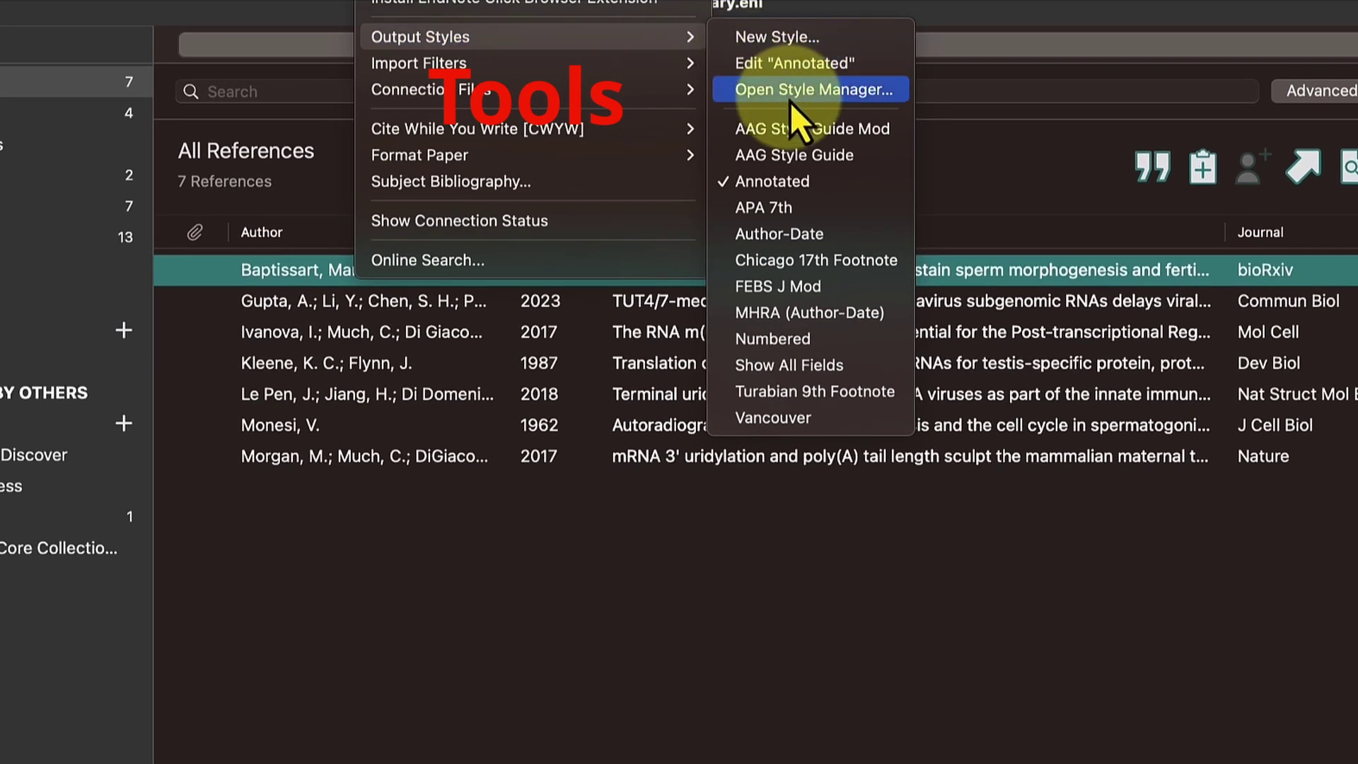
click(790, 102)
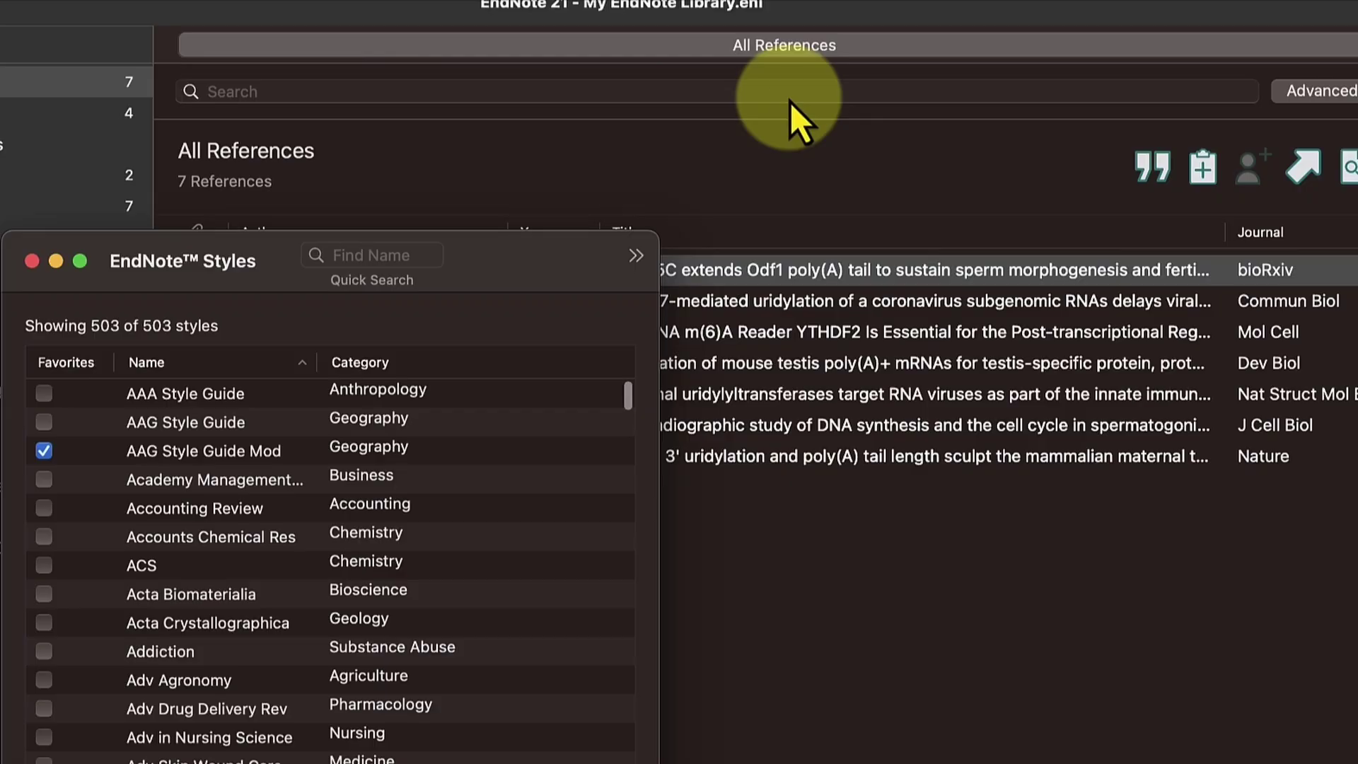
double_click(209, 456)
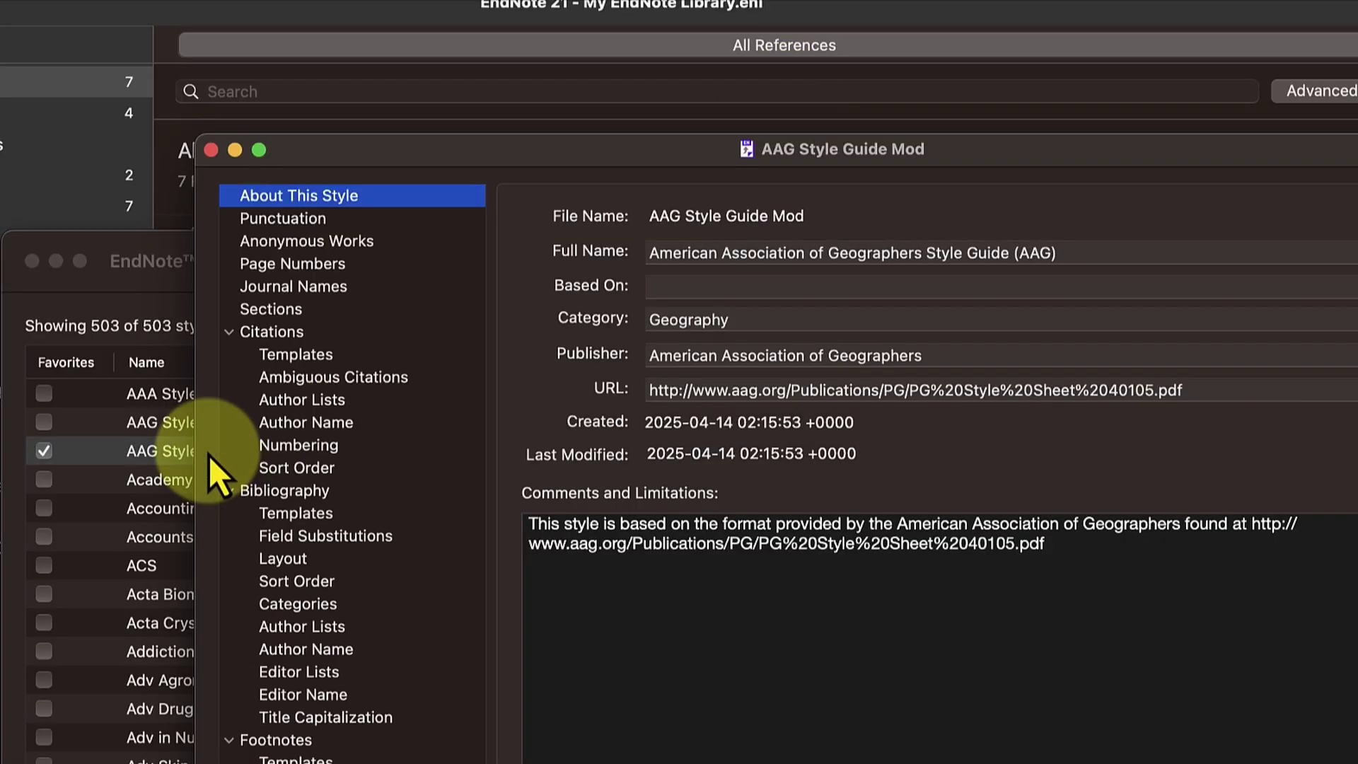
click(288, 519)
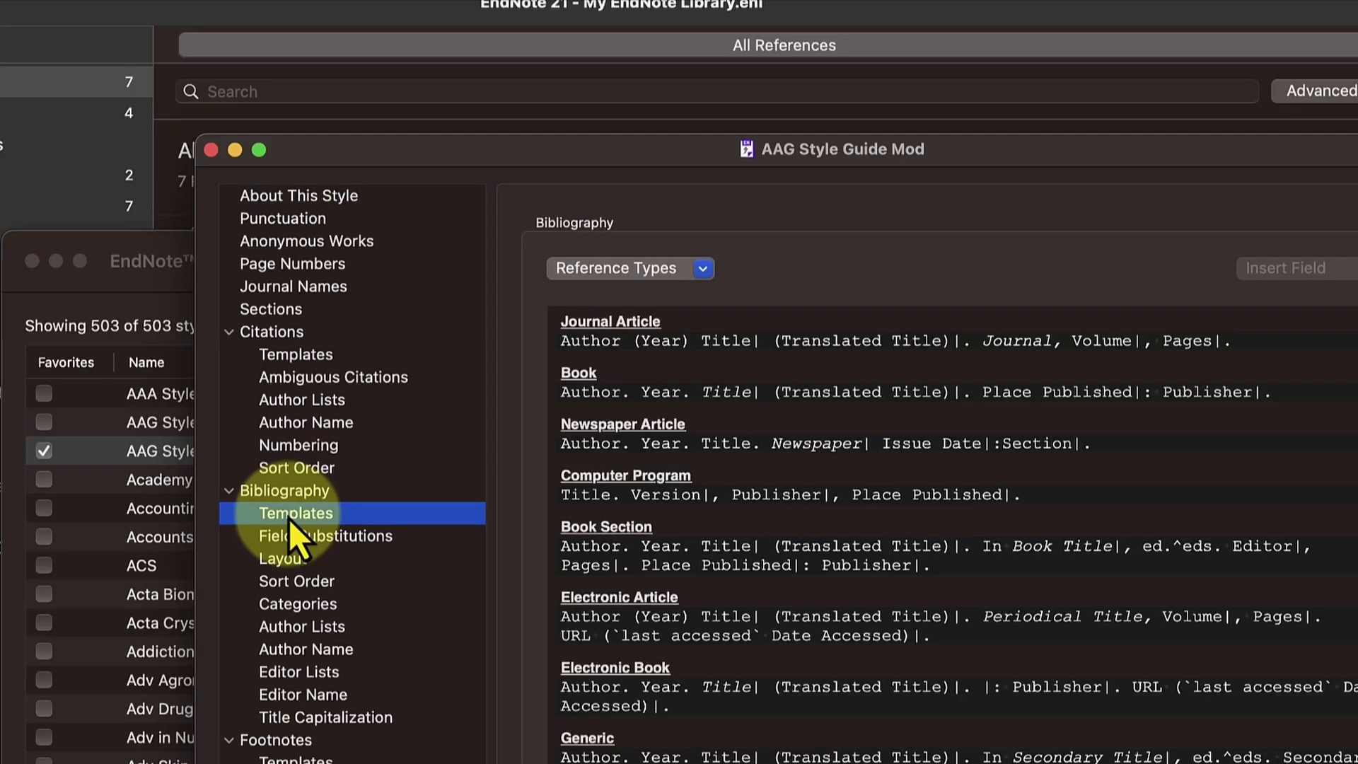
Step: In the Journal Article bibliography template, remove (Year) after Author and insert (Year) directly before Journal
drag(689, 345, 635, 347)
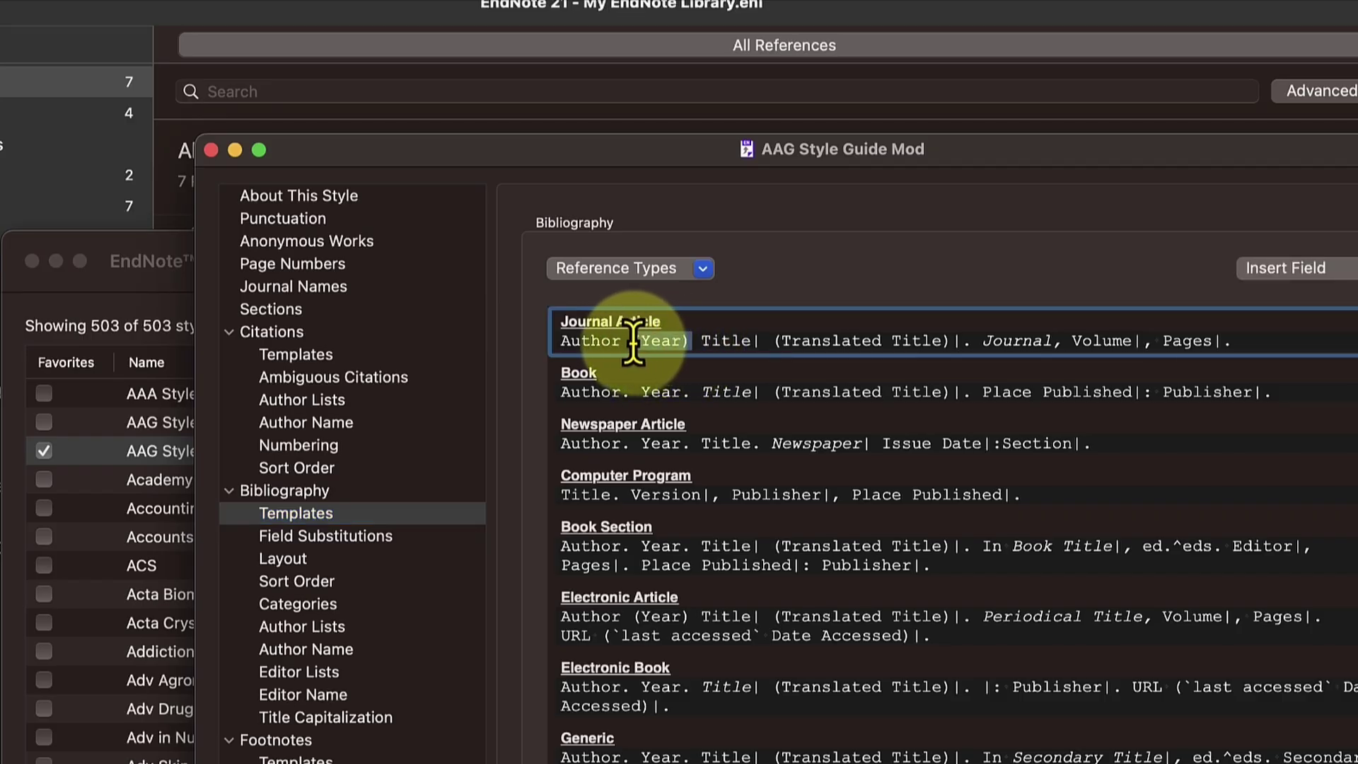
key(BackSpace)
key(BackSpace)
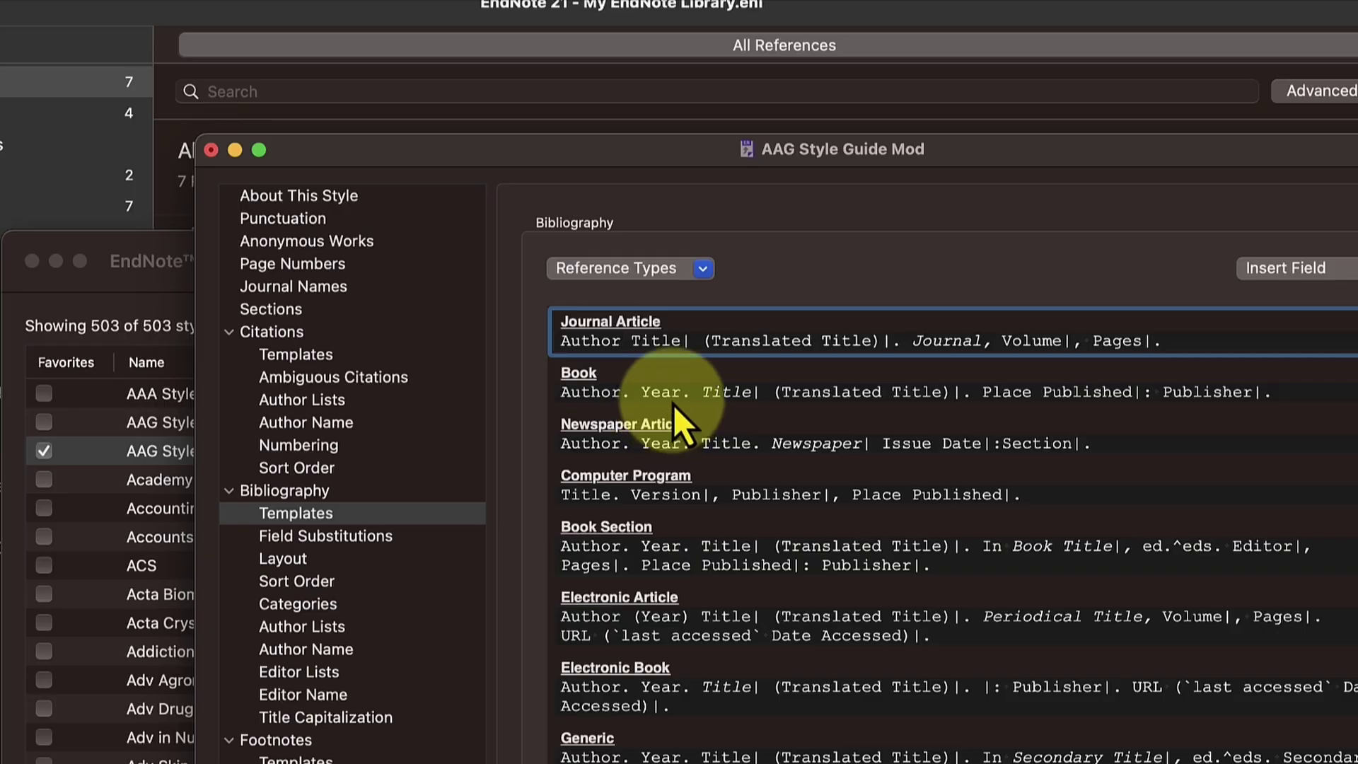
click(905, 346)
text((Year))
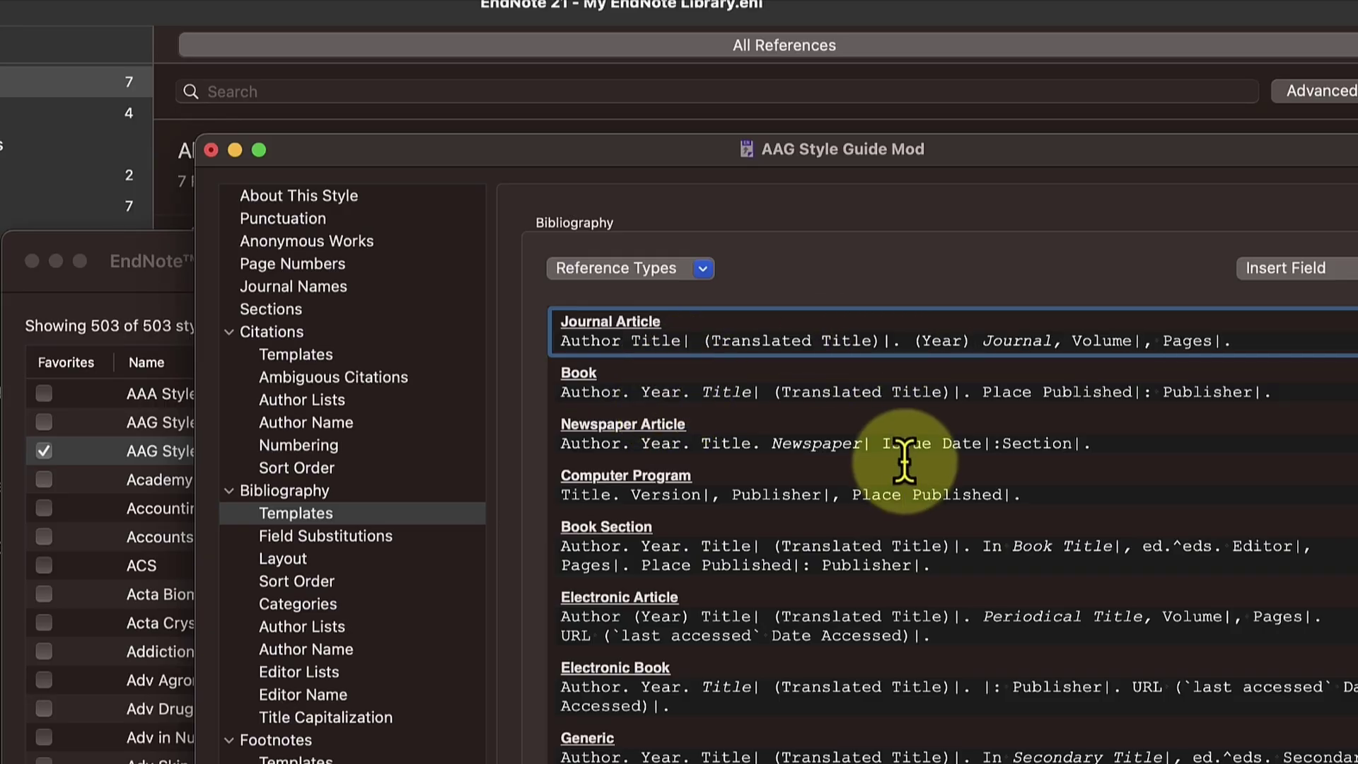
Step: Make (Year) bold in the Journal Article bibliography template of AAG Style Guide Mod
mouse_move(916, 340)
mouse_down()
mouse_move(966, 340)
mouse_move(913, 340)
mouse_up()
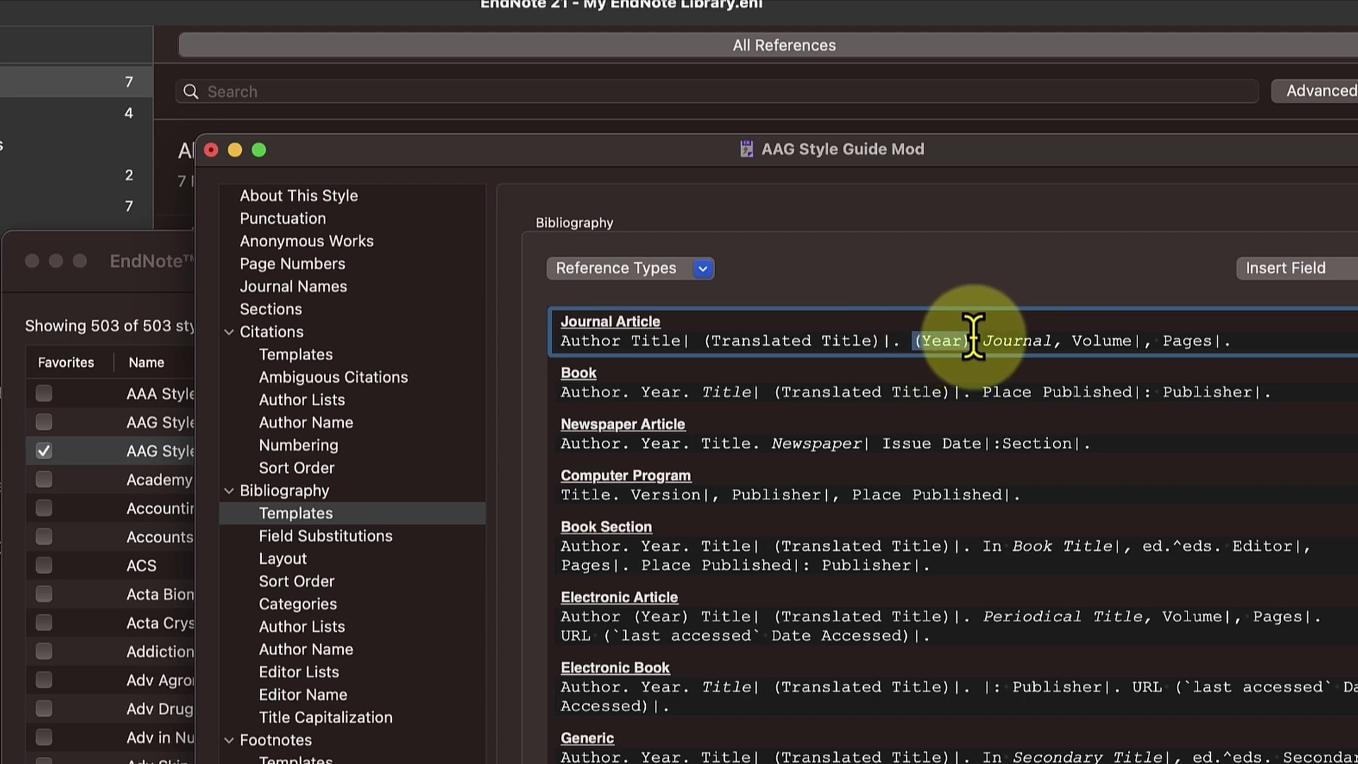
right_click(926, 345)
mouse_move(982, 550)
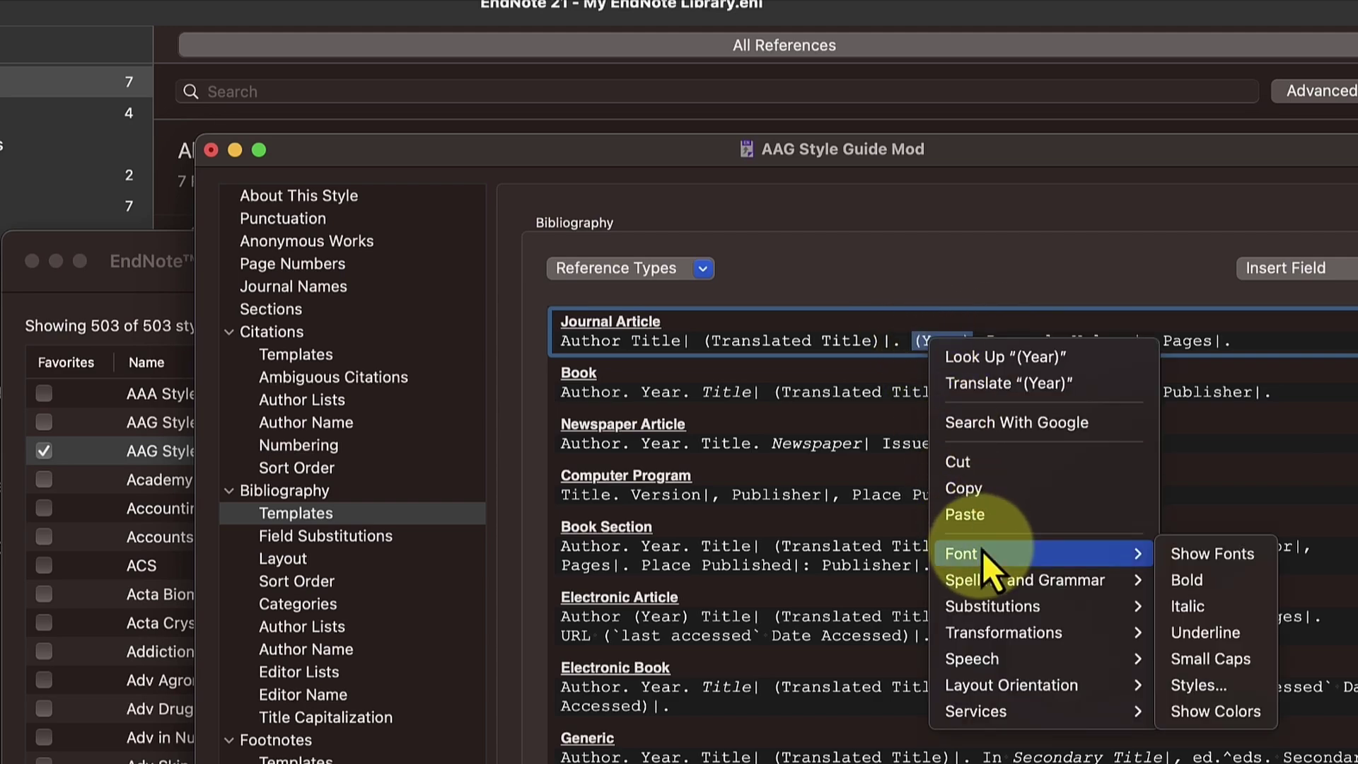
click(1182, 586)
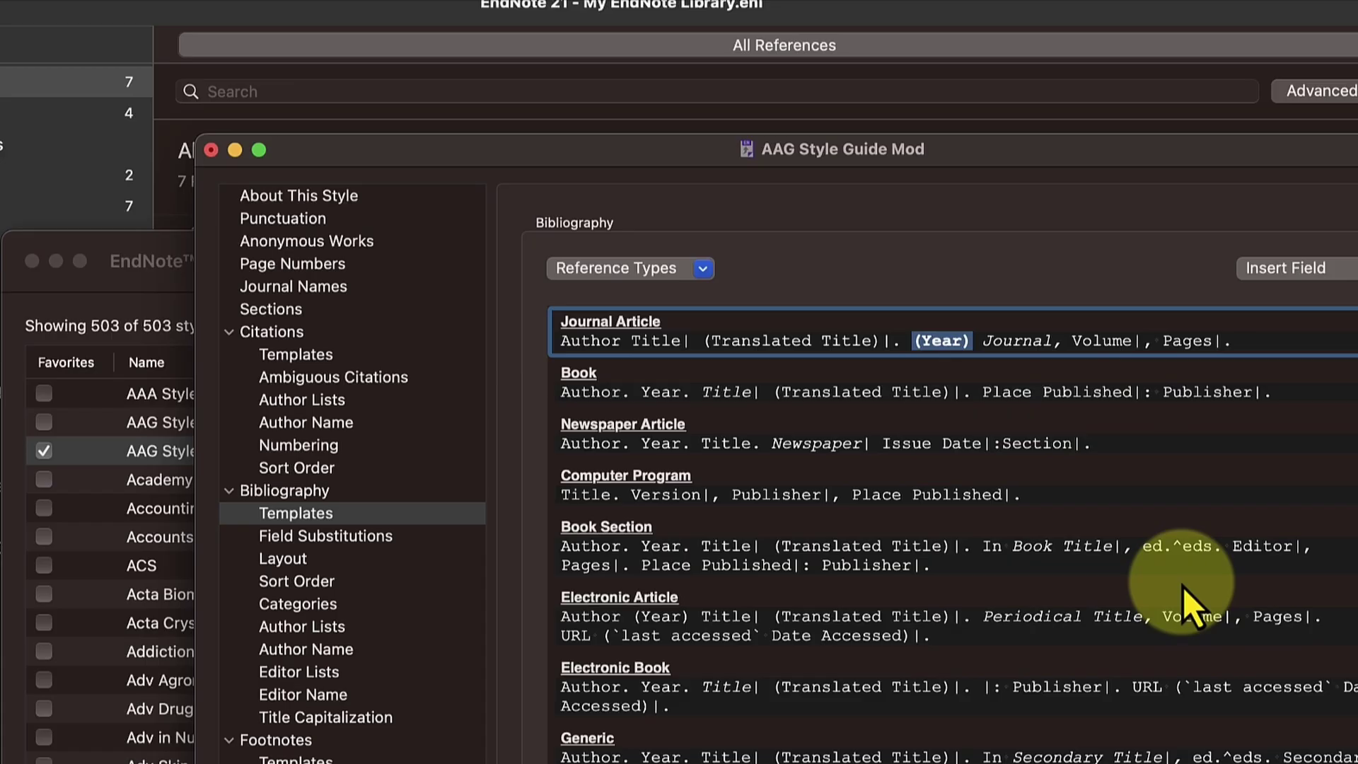
Step: Close the style editor and the Style Manager, then update the citations and bibliography in the Word document Example_a
click(211, 150)
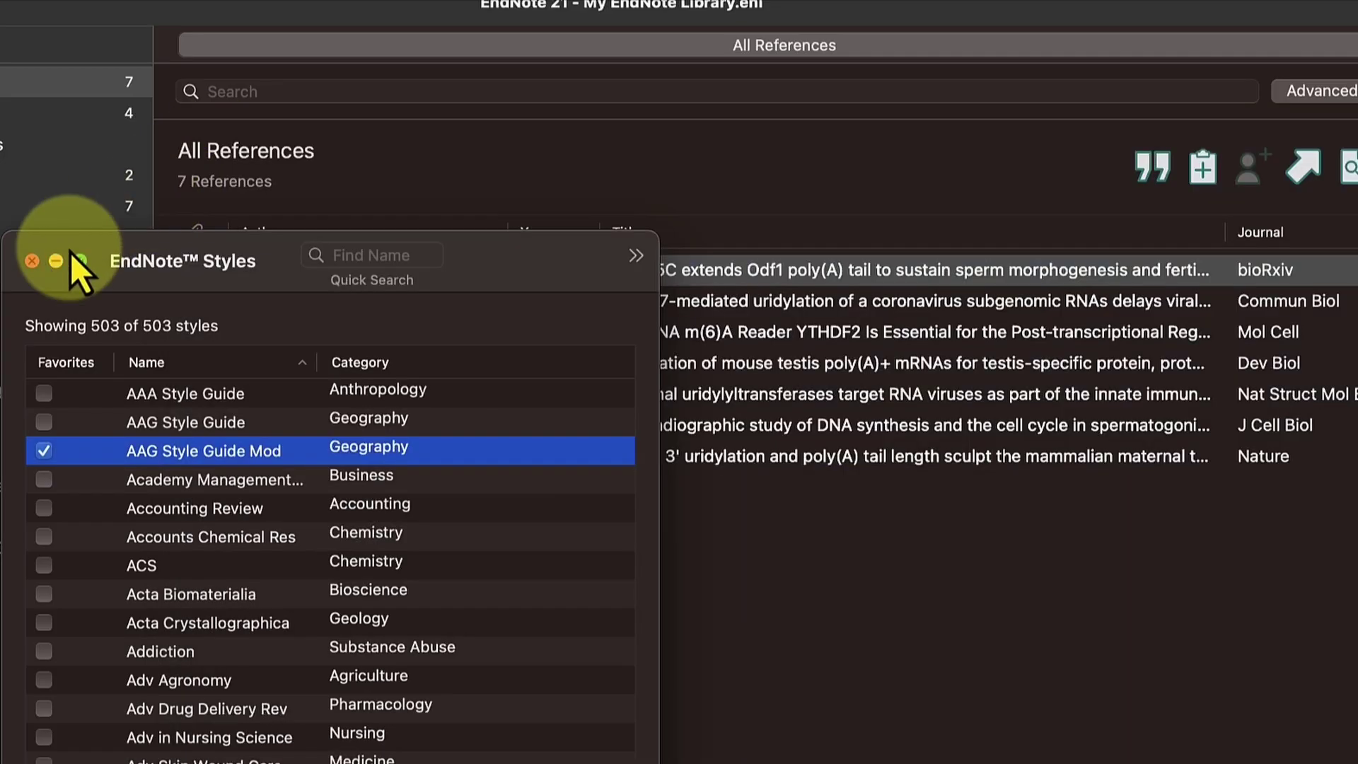
click(31, 261)
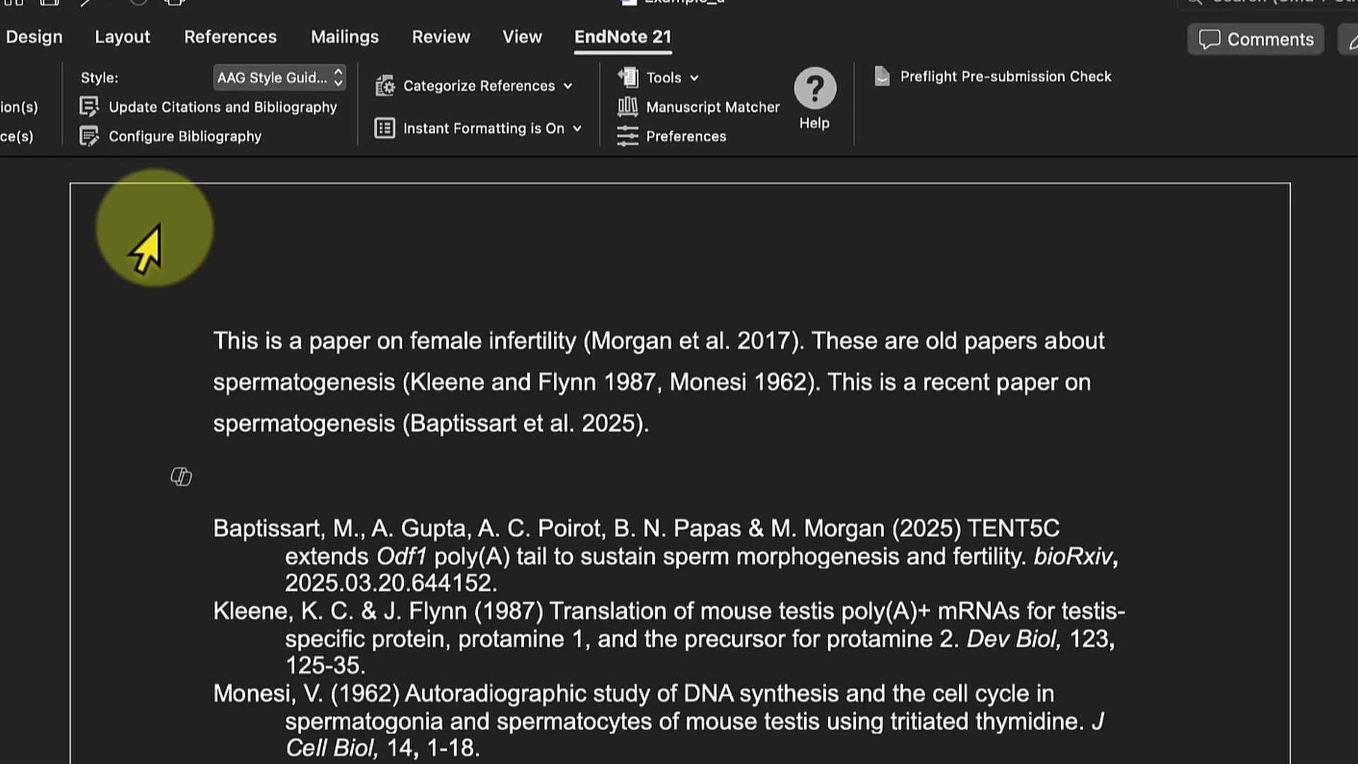
click(205, 109)
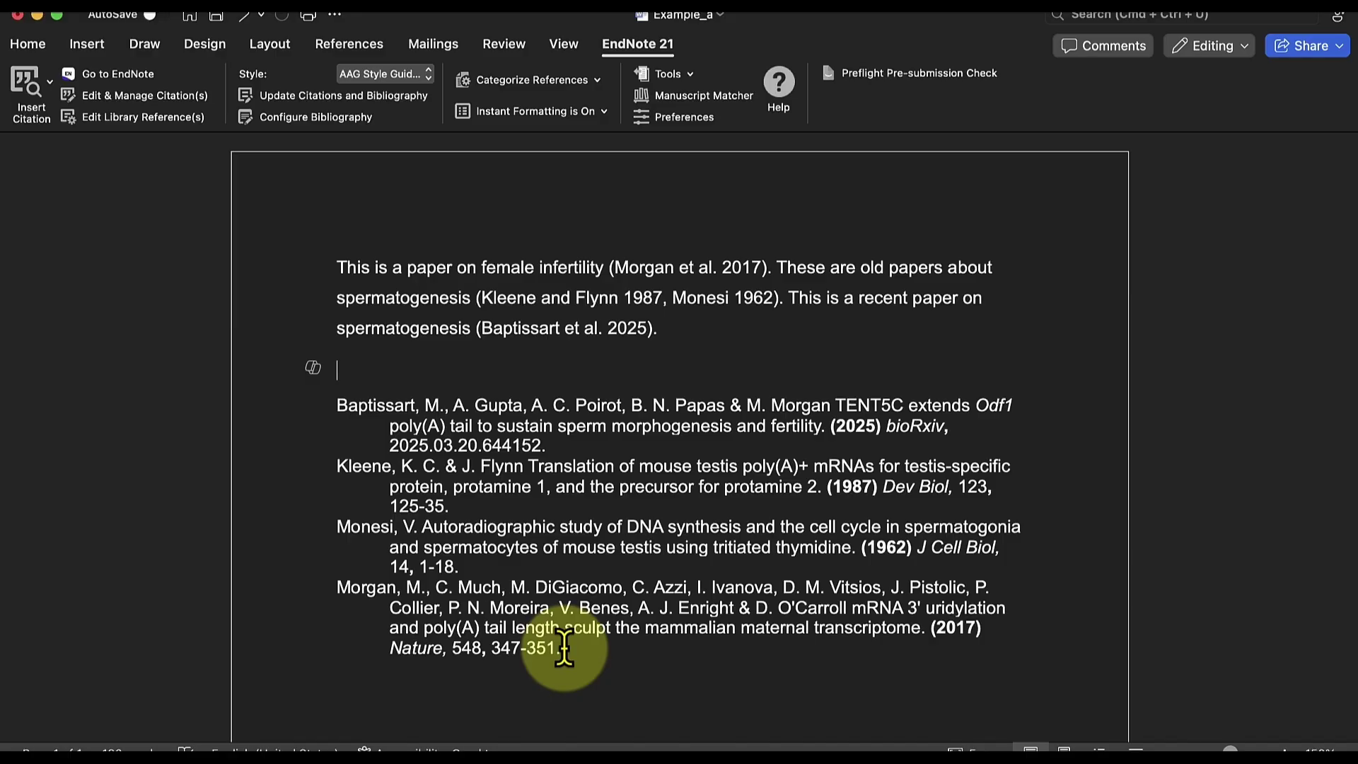
Step: Set the font size of the whole bibliography to 10
drag(563, 647, 332, 419)
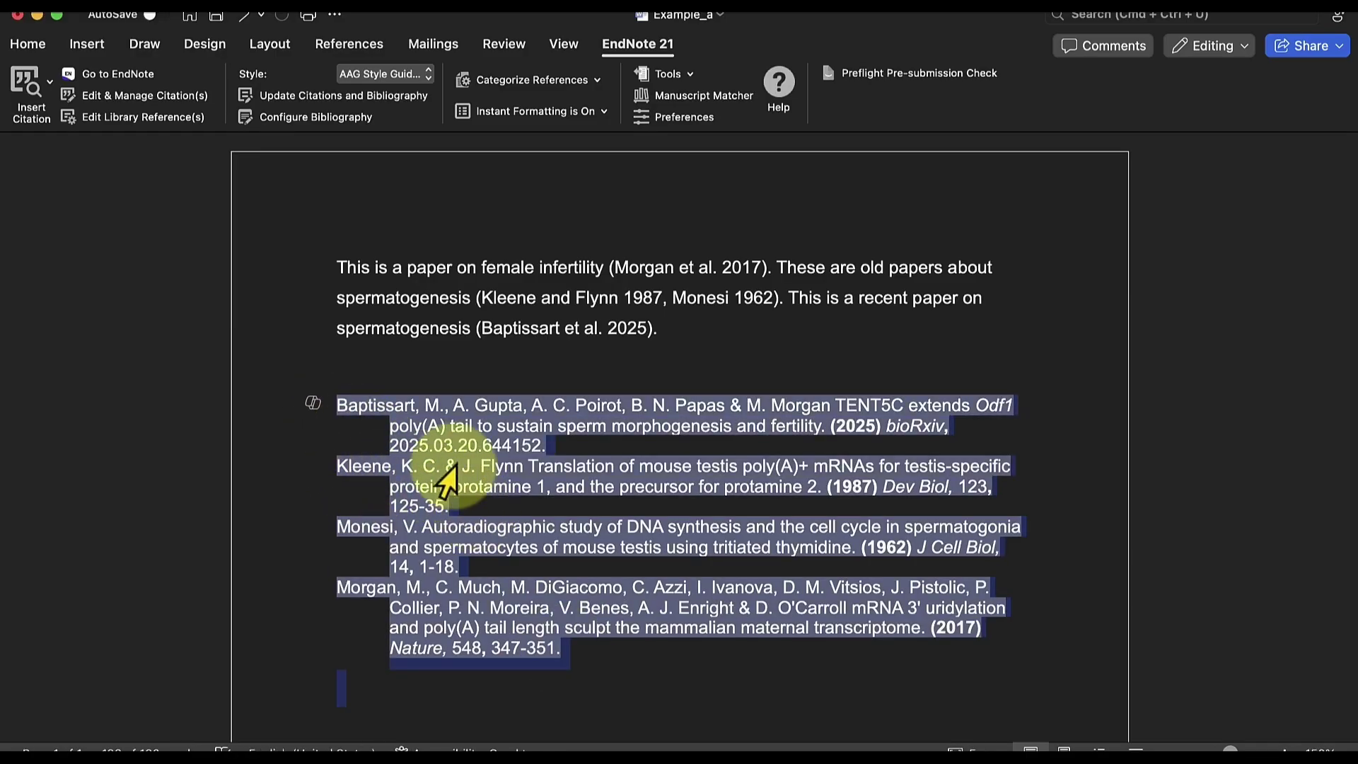
click(29, 49)
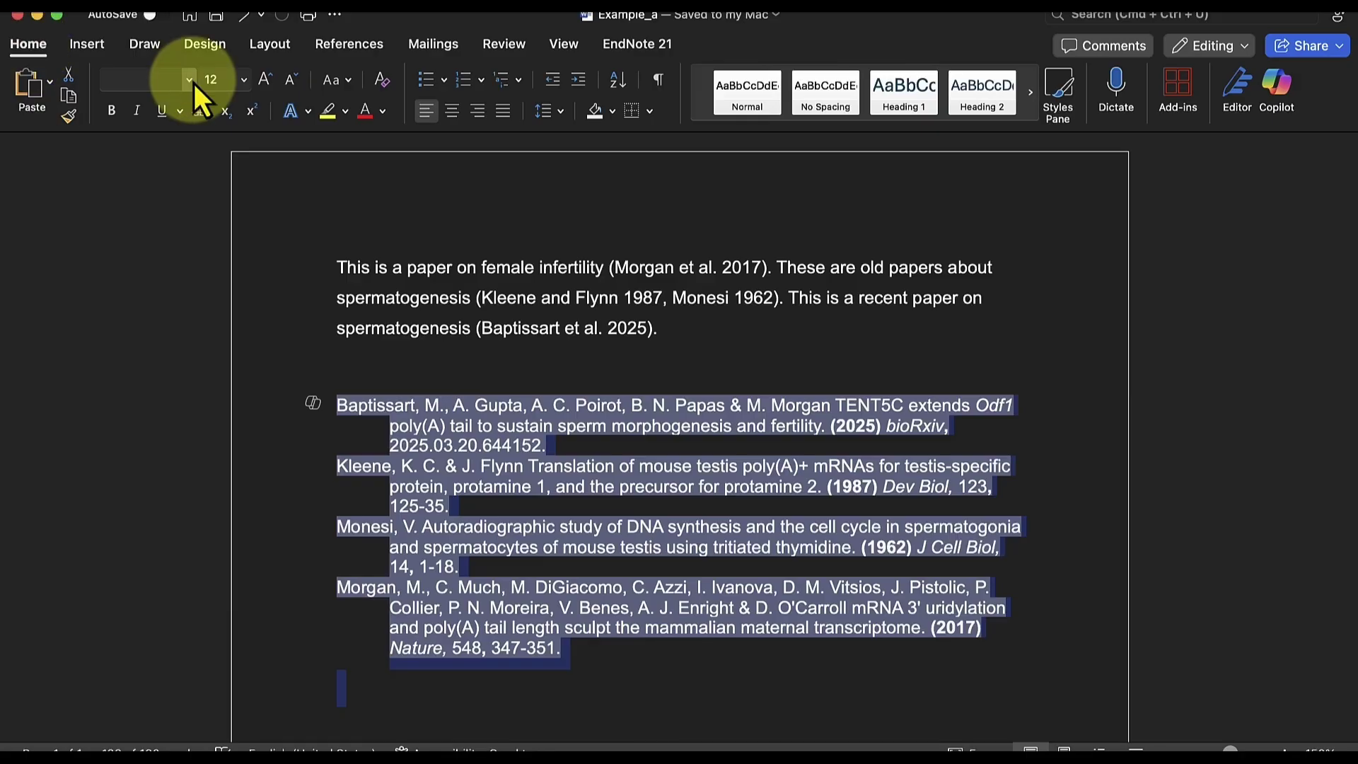
click(244, 81)
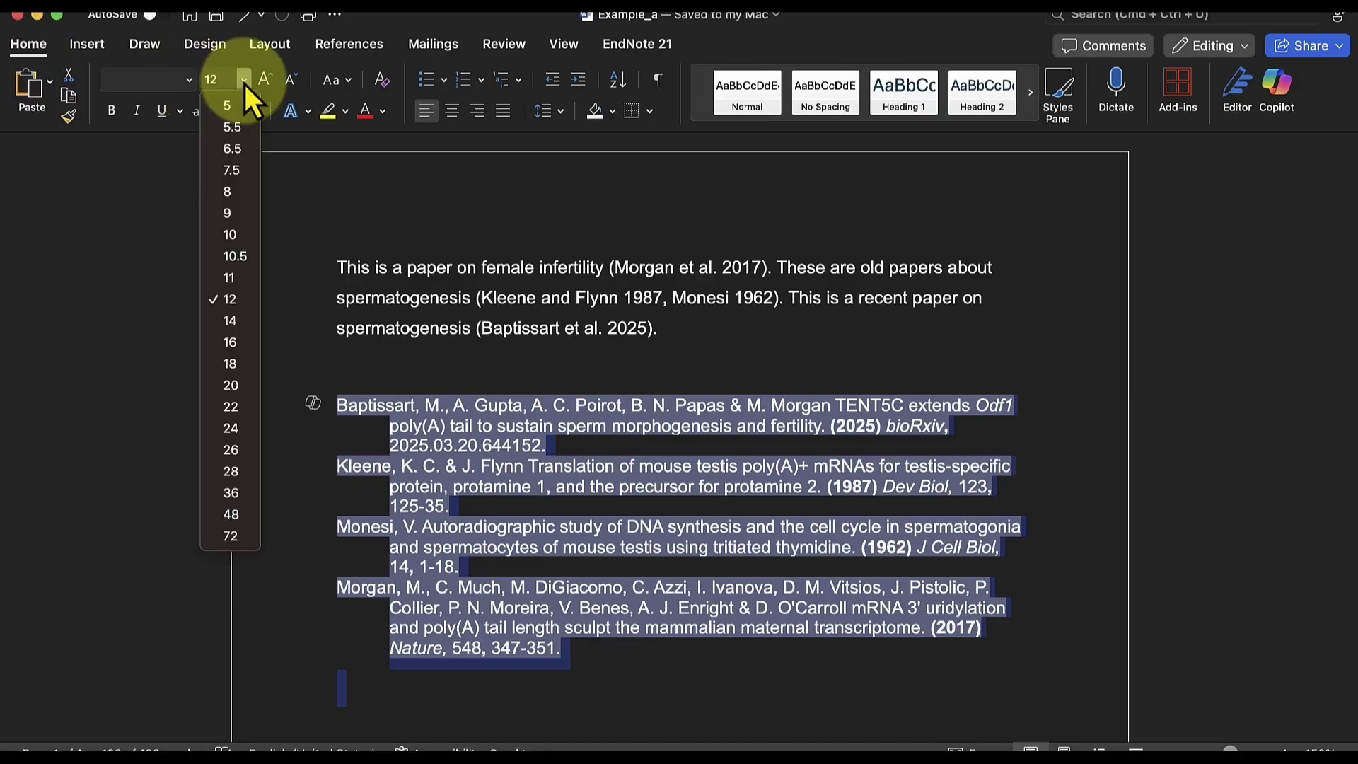
click(238, 236)
click(877, 542)
click(772, 338)
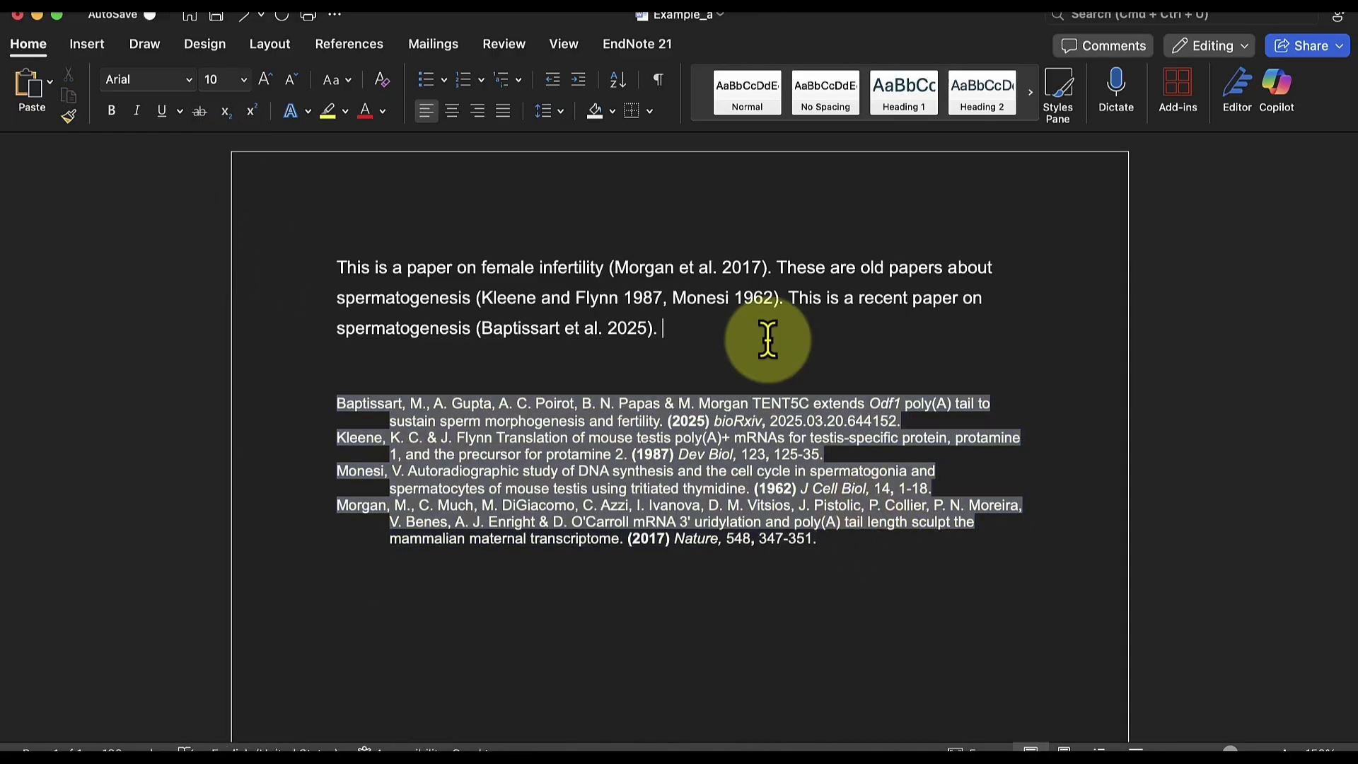
Step: Remove the 1987 reference from the two-reference in-text citation using EndNote's Edit & Manage Citations
click(725, 301)
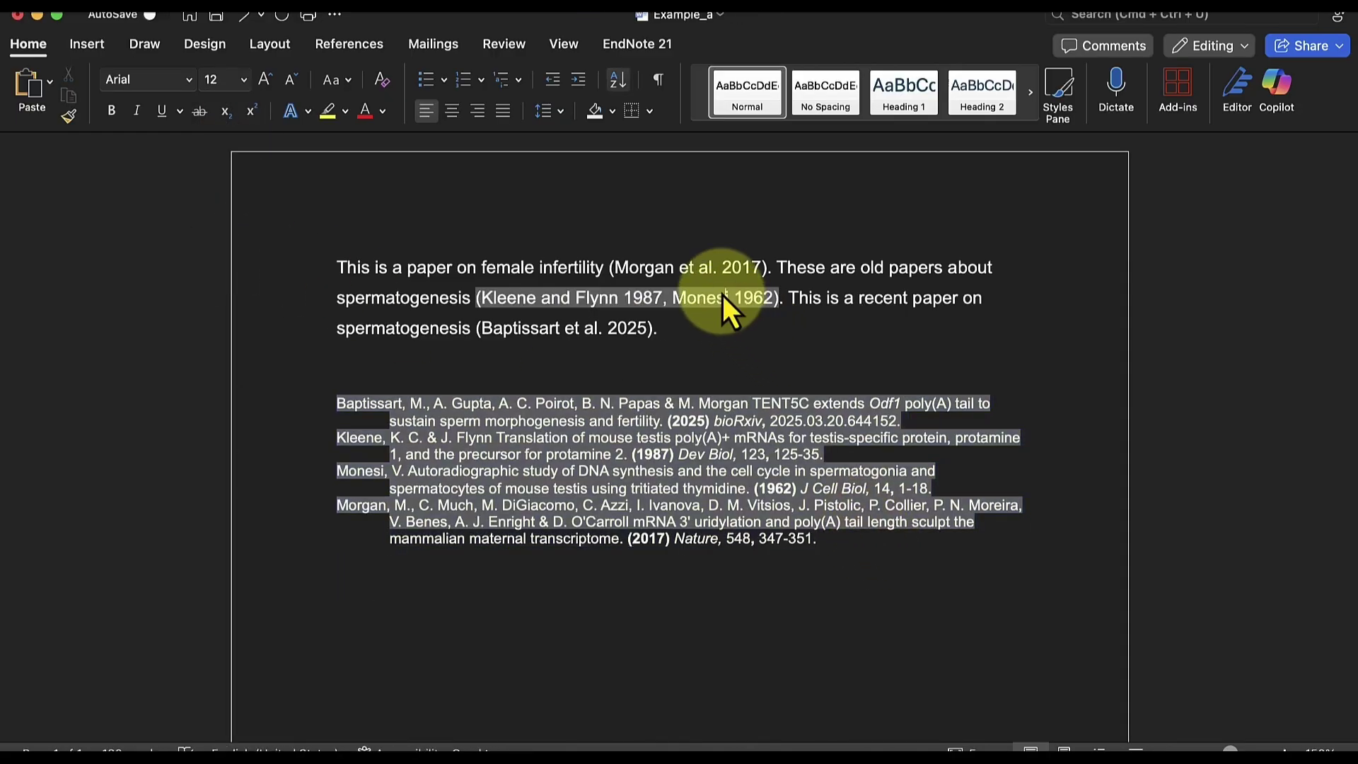
click(628, 44)
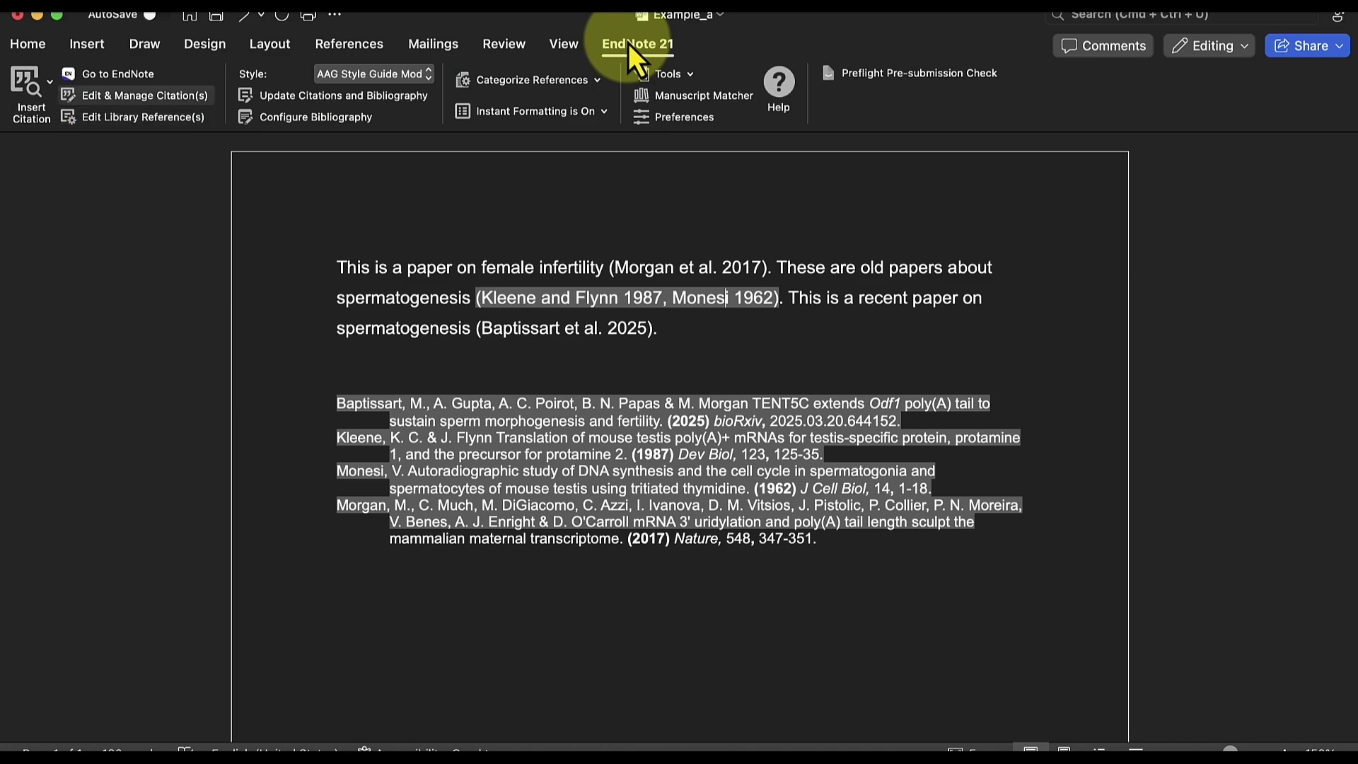
click(109, 102)
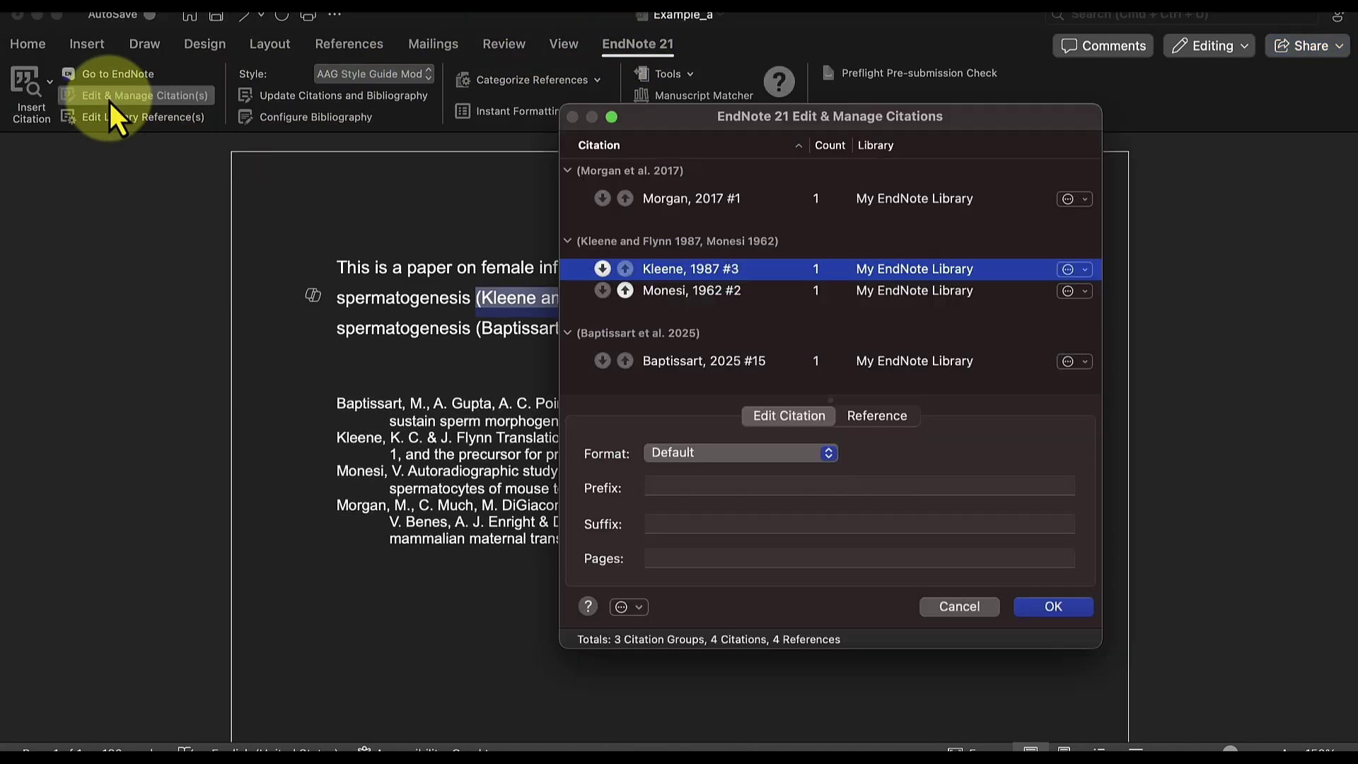
drag(745, 120, 931, 131)
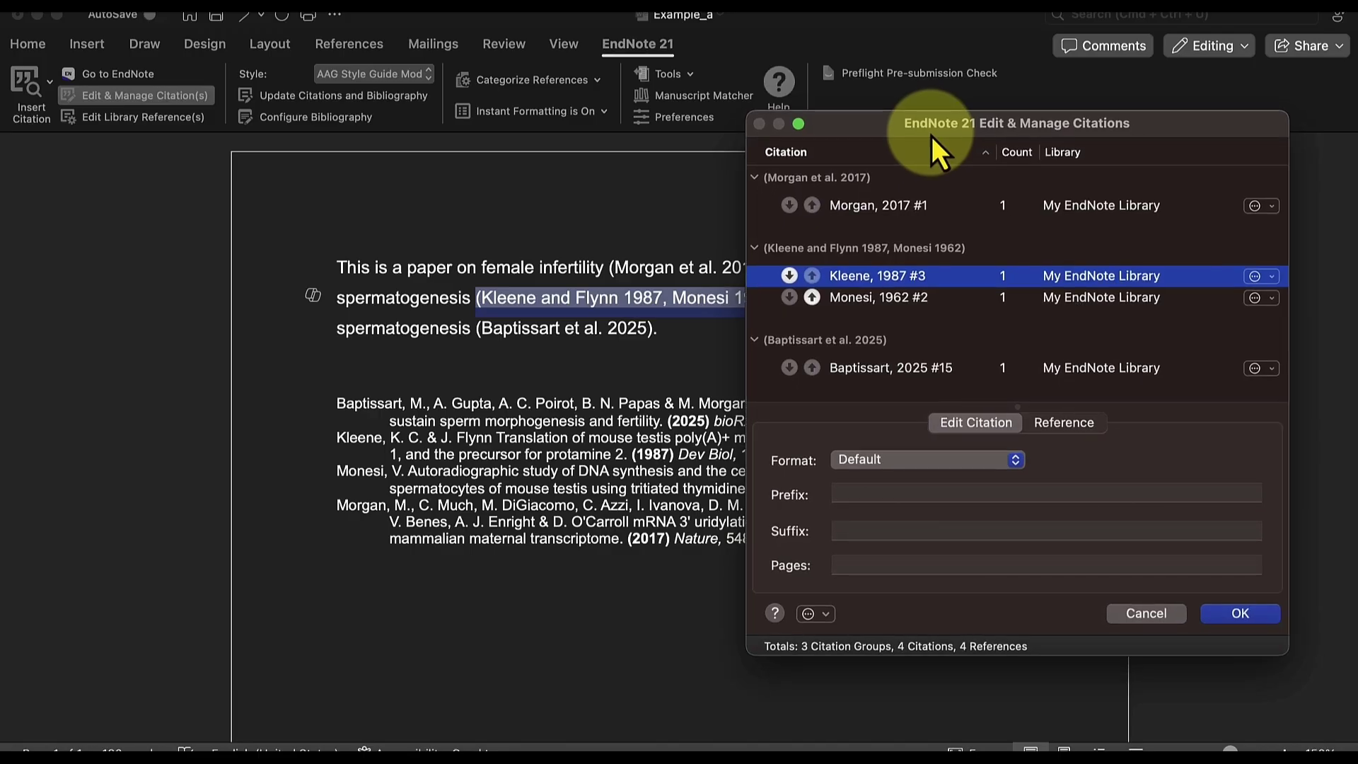
click(1254, 276)
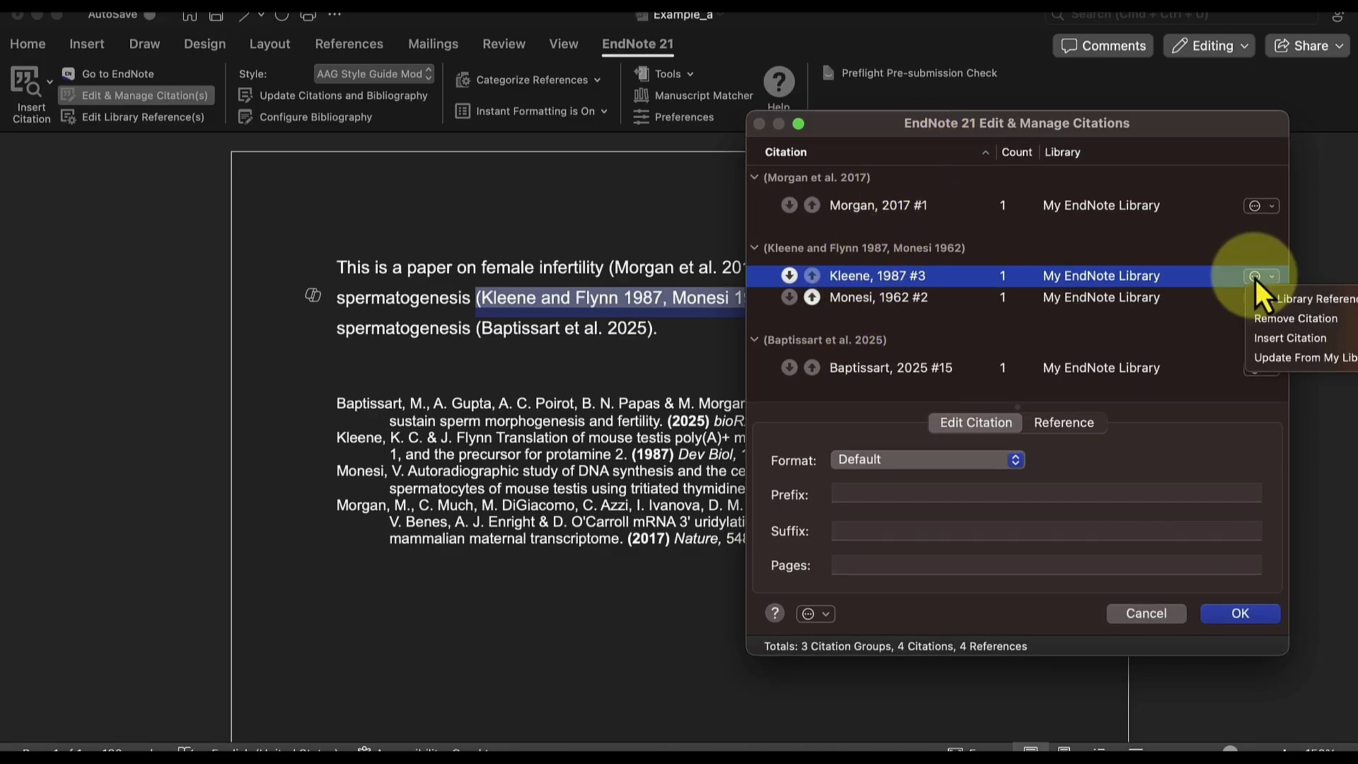
click(1261, 319)
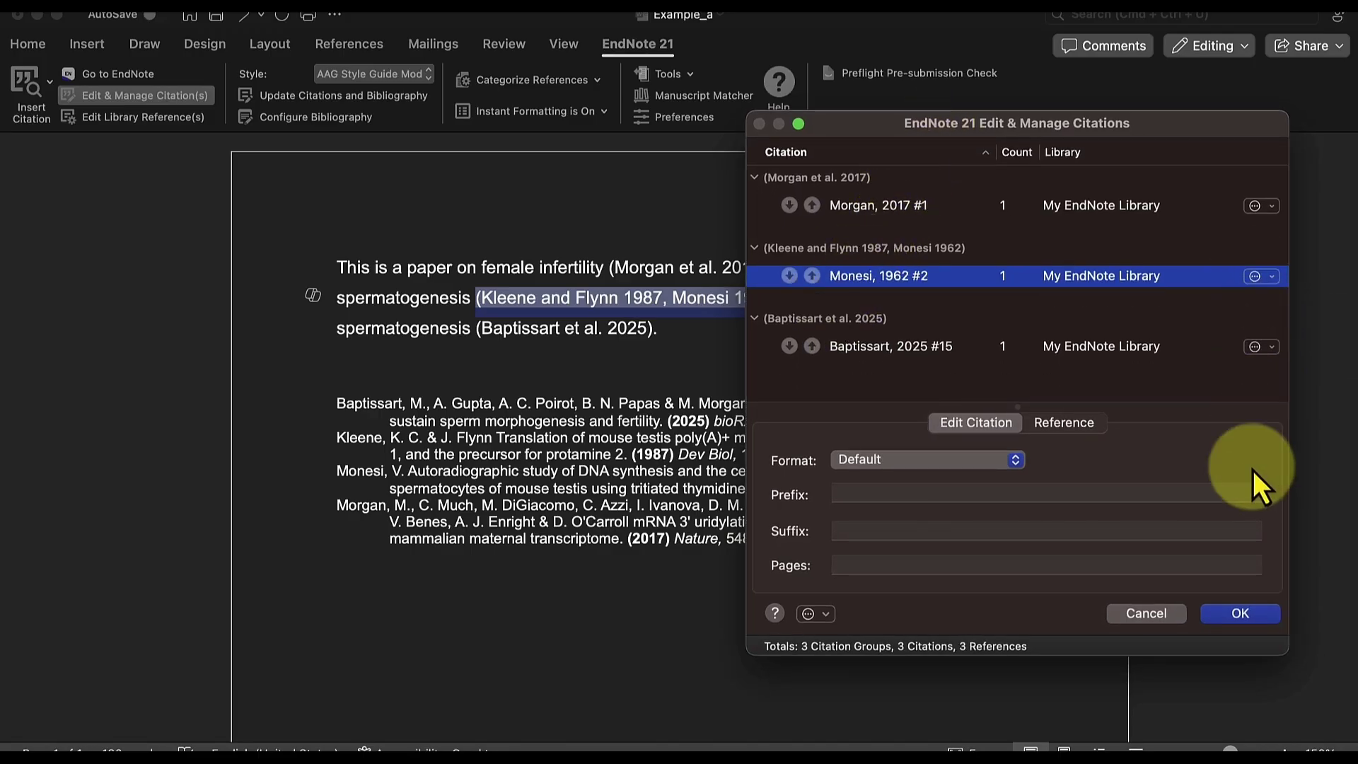
click(1241, 612)
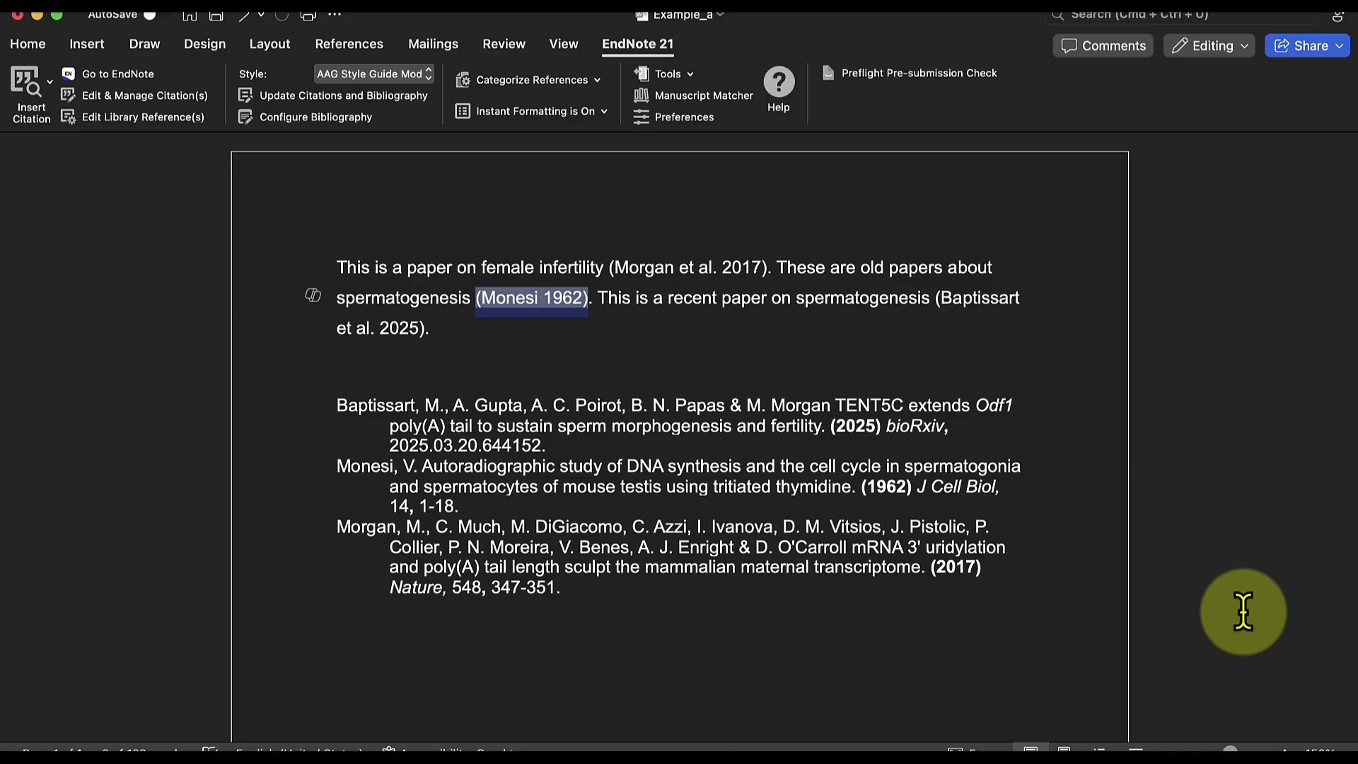
Step: Set the font size of the three bibliography entries to 8
click(522, 595)
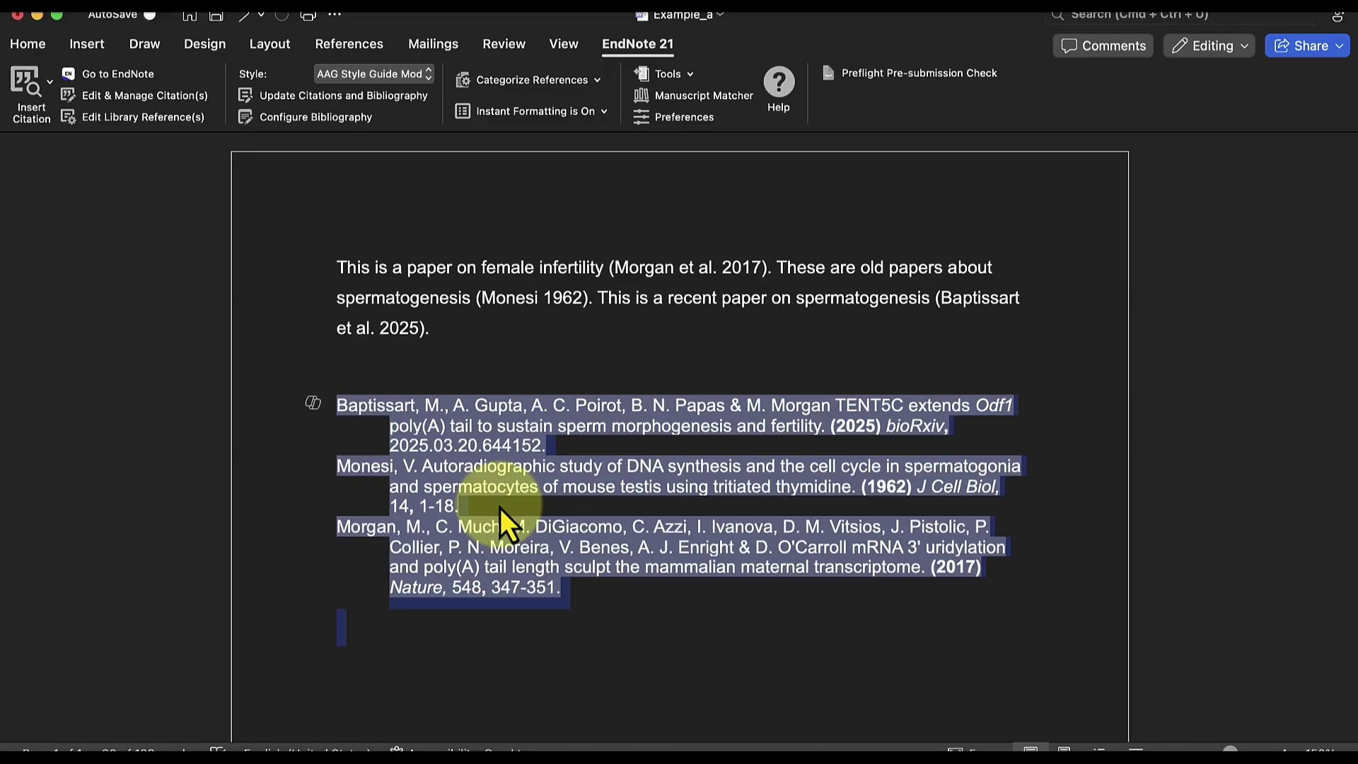
click(600, 606)
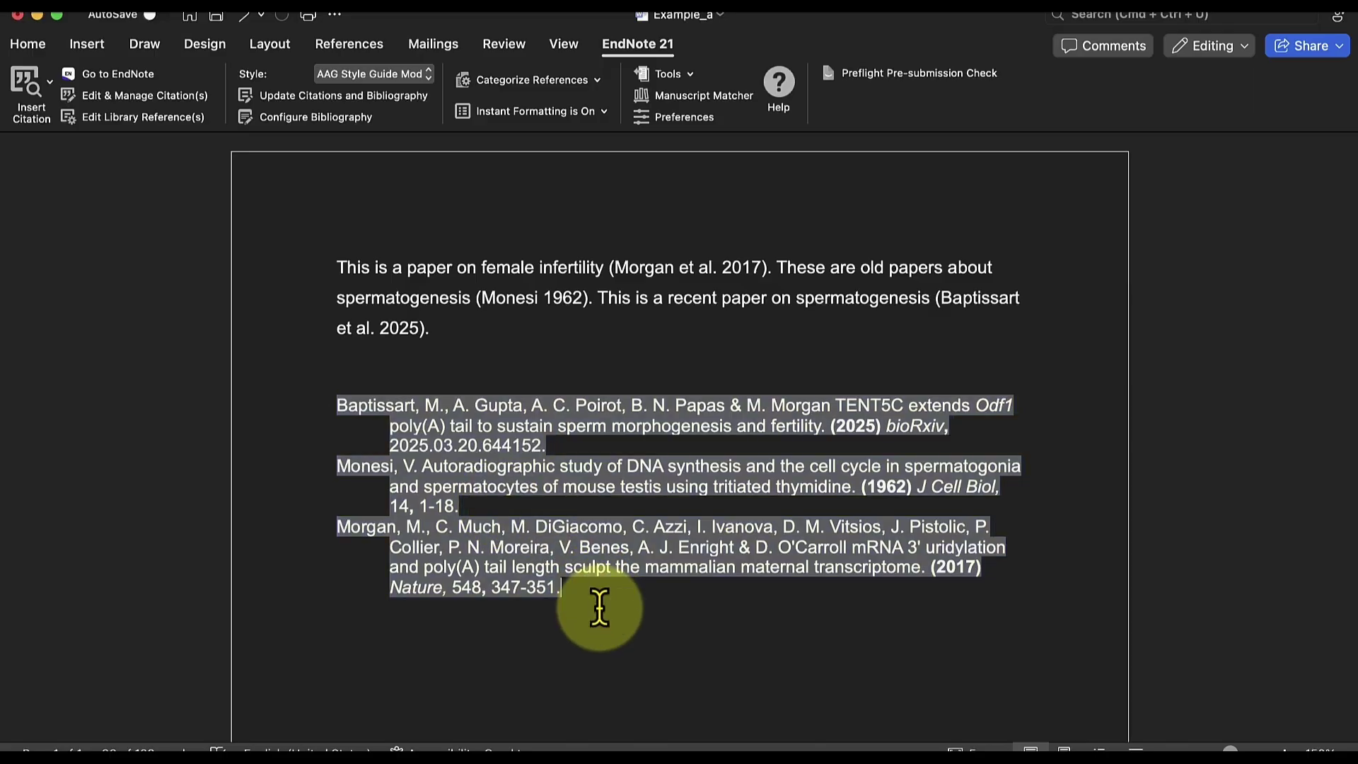
click(585, 297)
drag(565, 587, 337, 413)
click(27, 44)
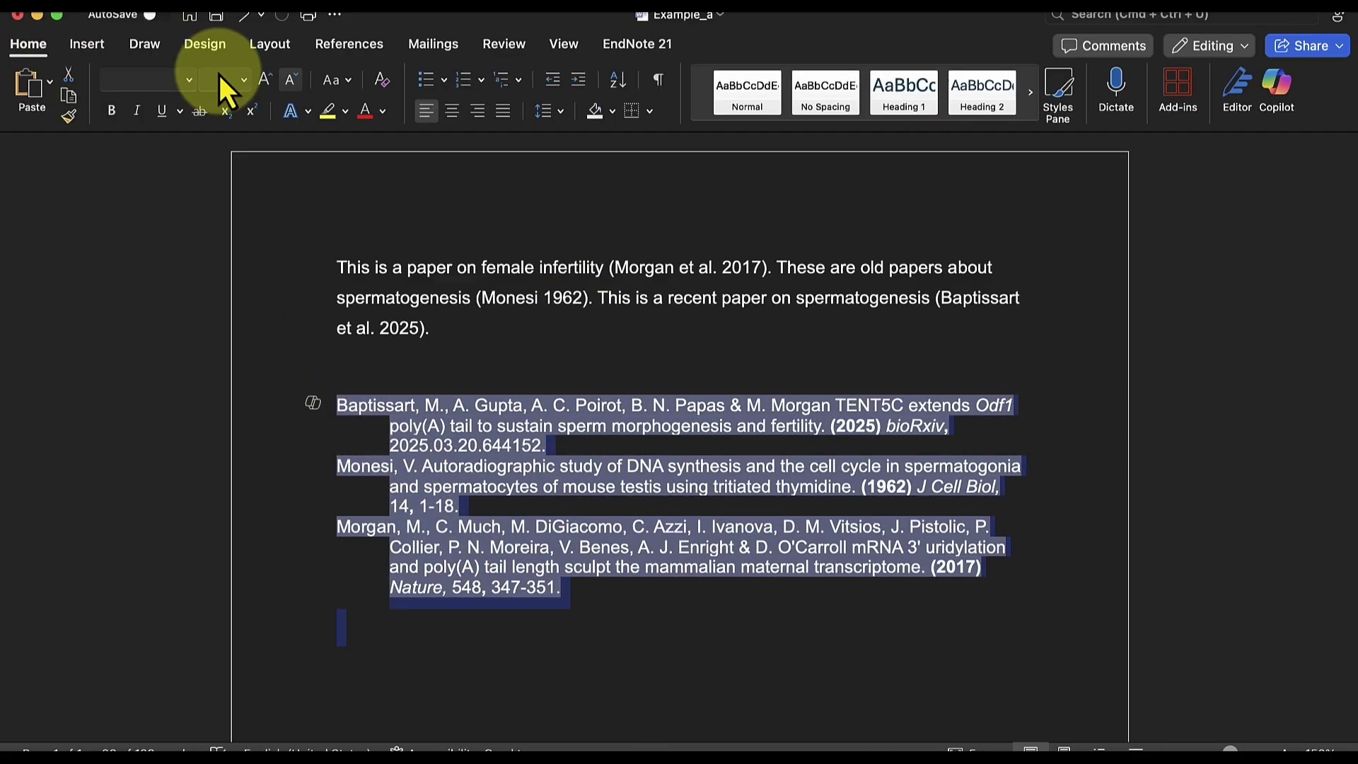
click(243, 79)
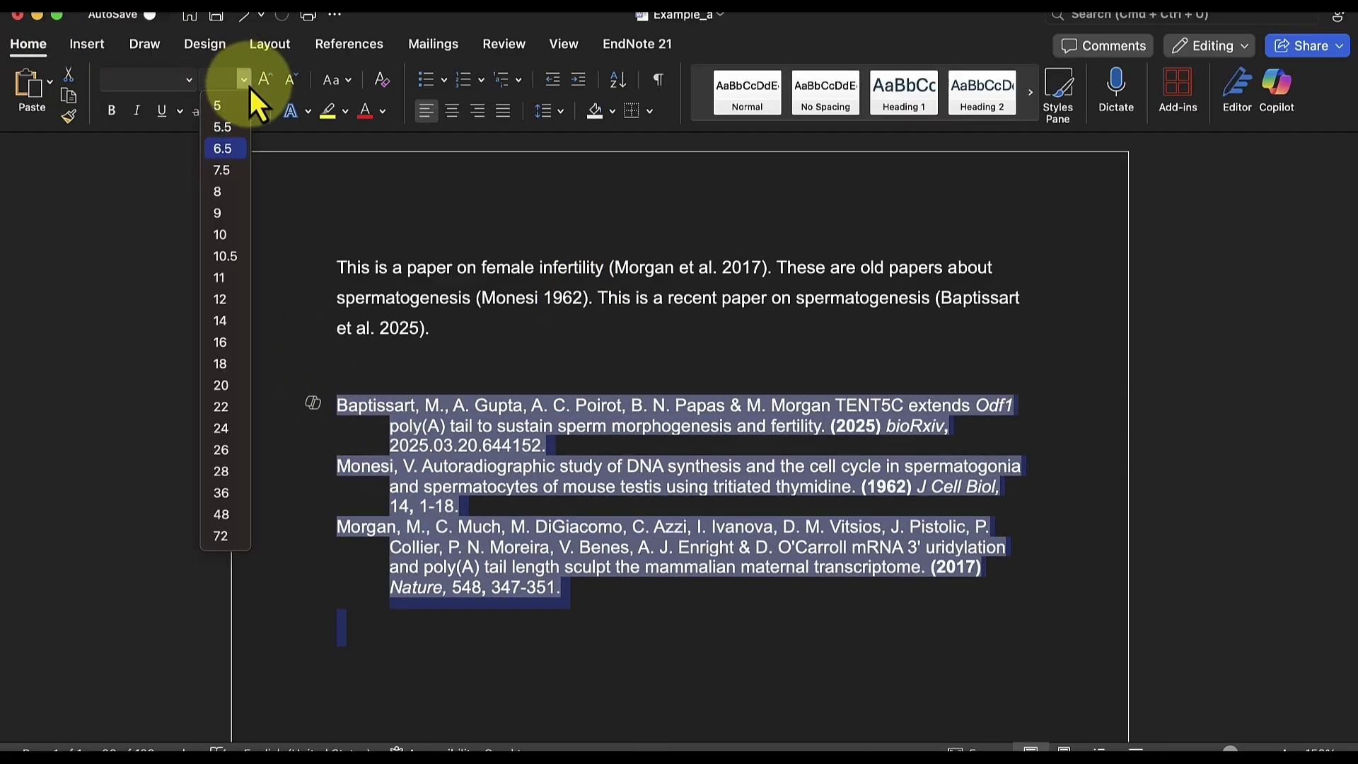
click(220, 198)
click(410, 532)
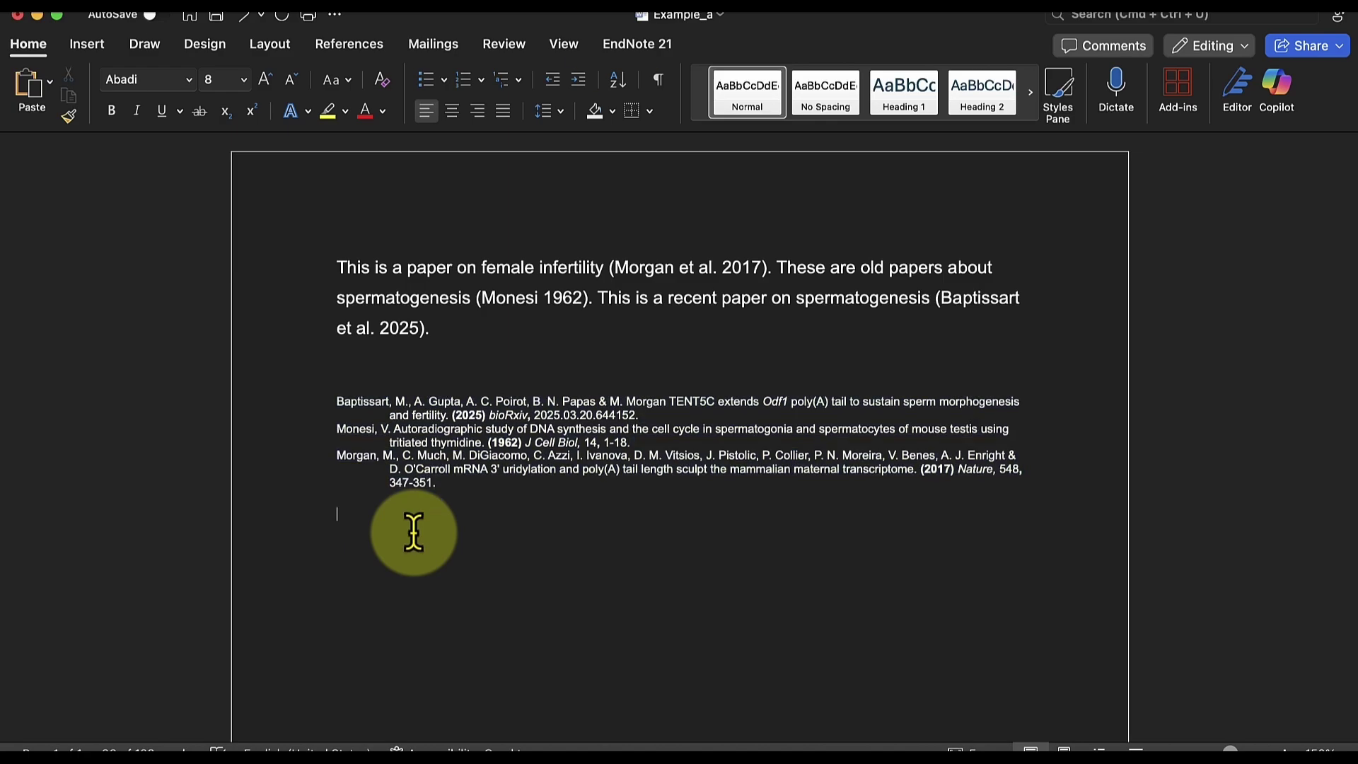
Step: Insert the 1987 Dev Biol reference from the EndNote library directly after the 1962 in-text citation in Example_a
click(617, 44)
click(589, 298)
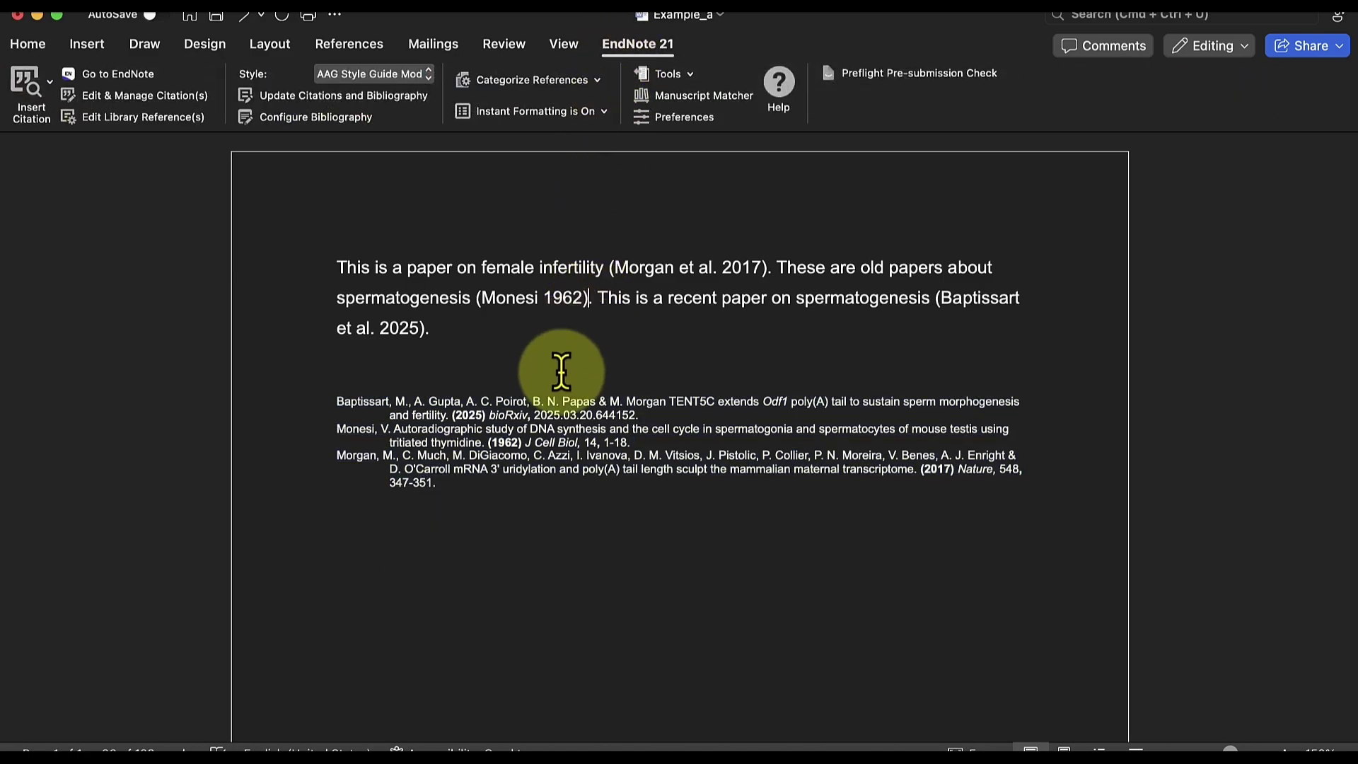
click(142, 117)
click(477, 437)
click(462, 313)
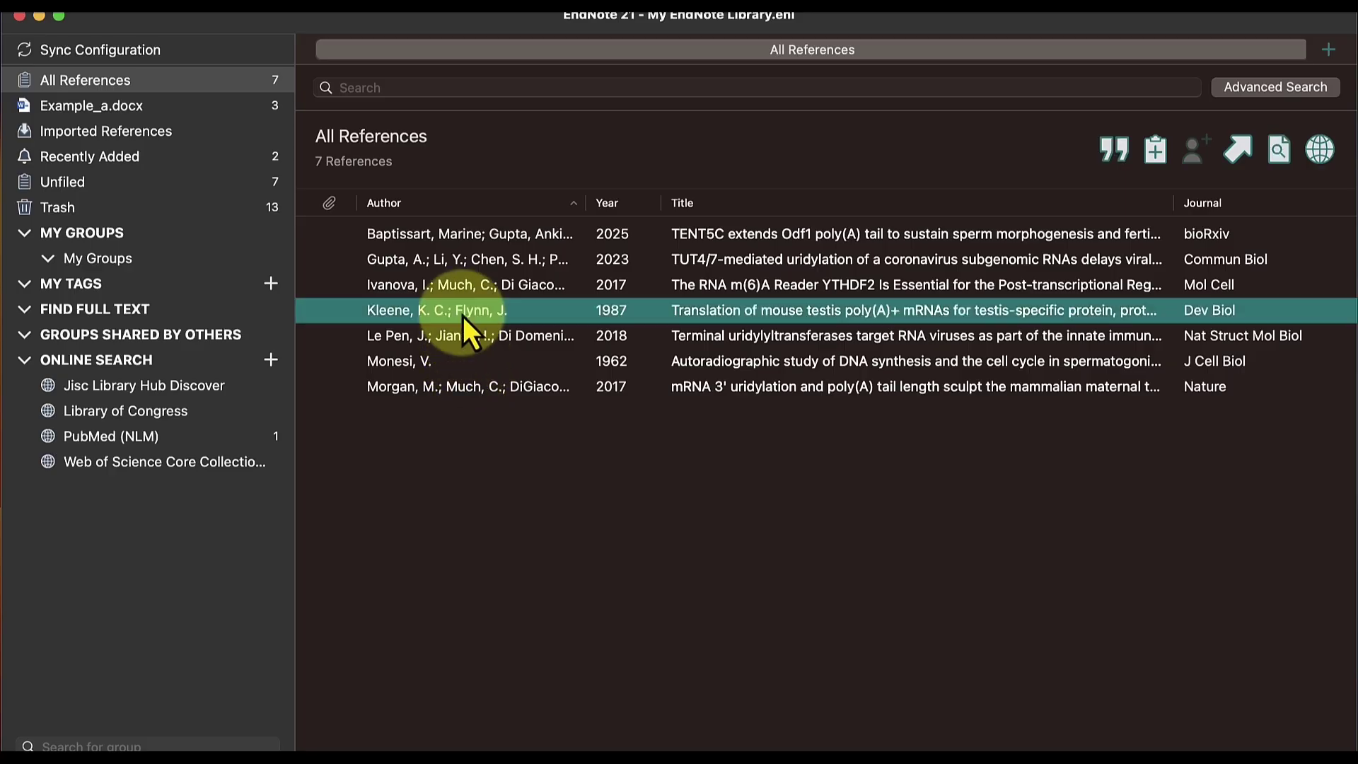
click(1123, 157)
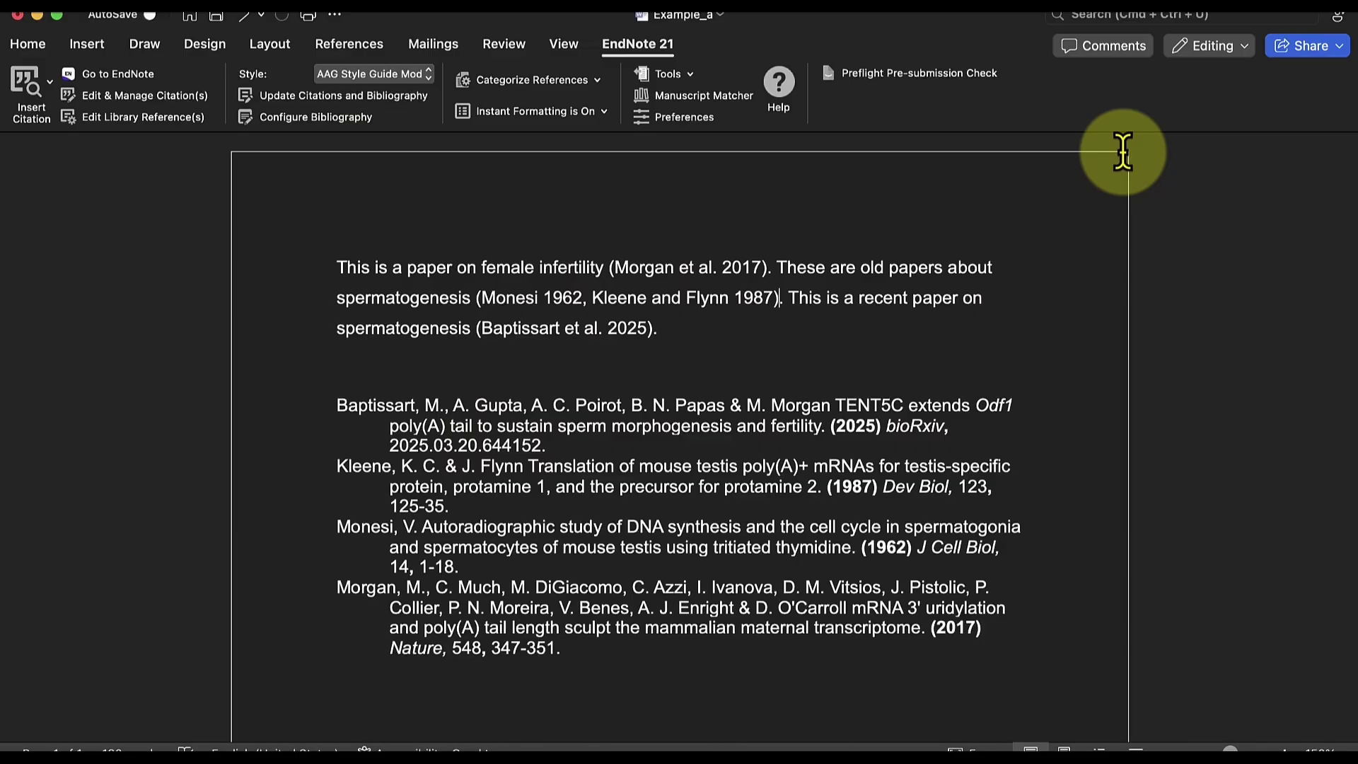
drag(575, 651, 328, 401)
drag(697, 324, 386, 255)
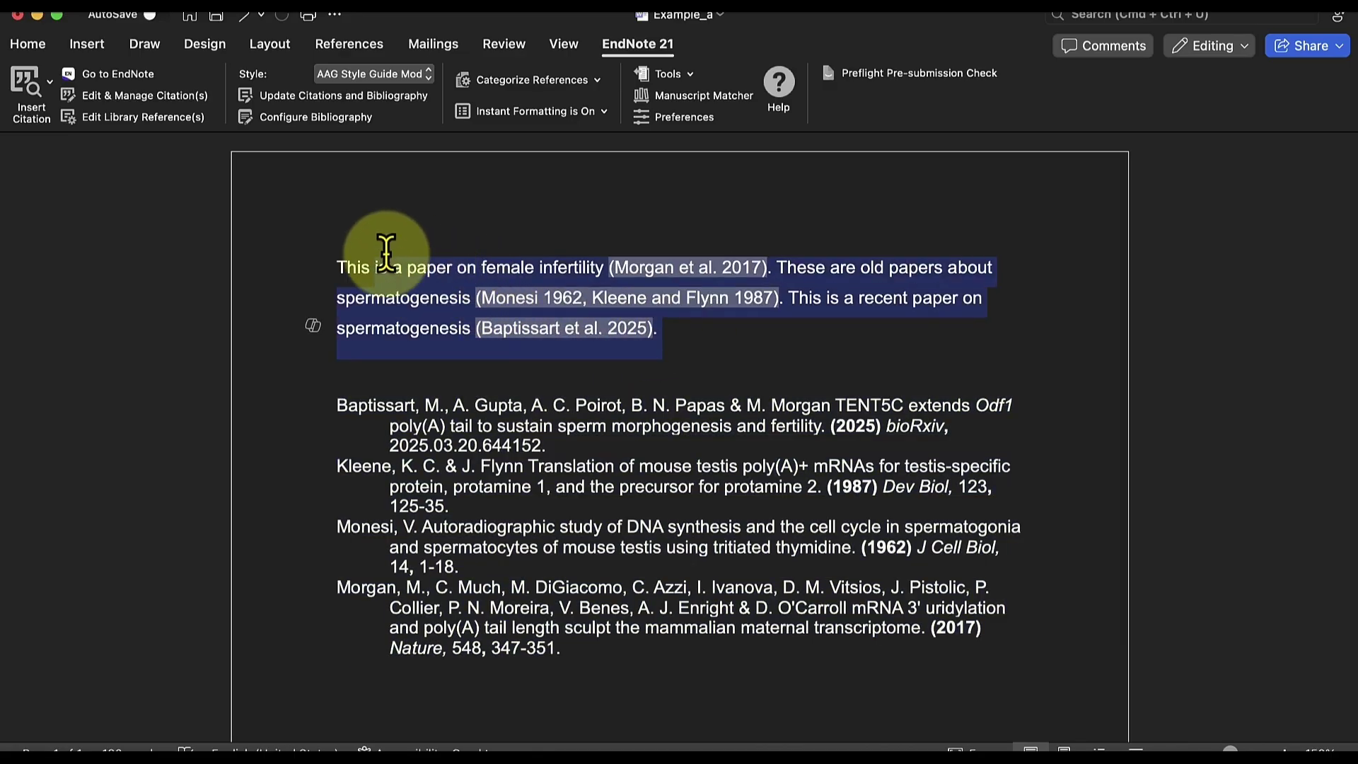
click(432, 230)
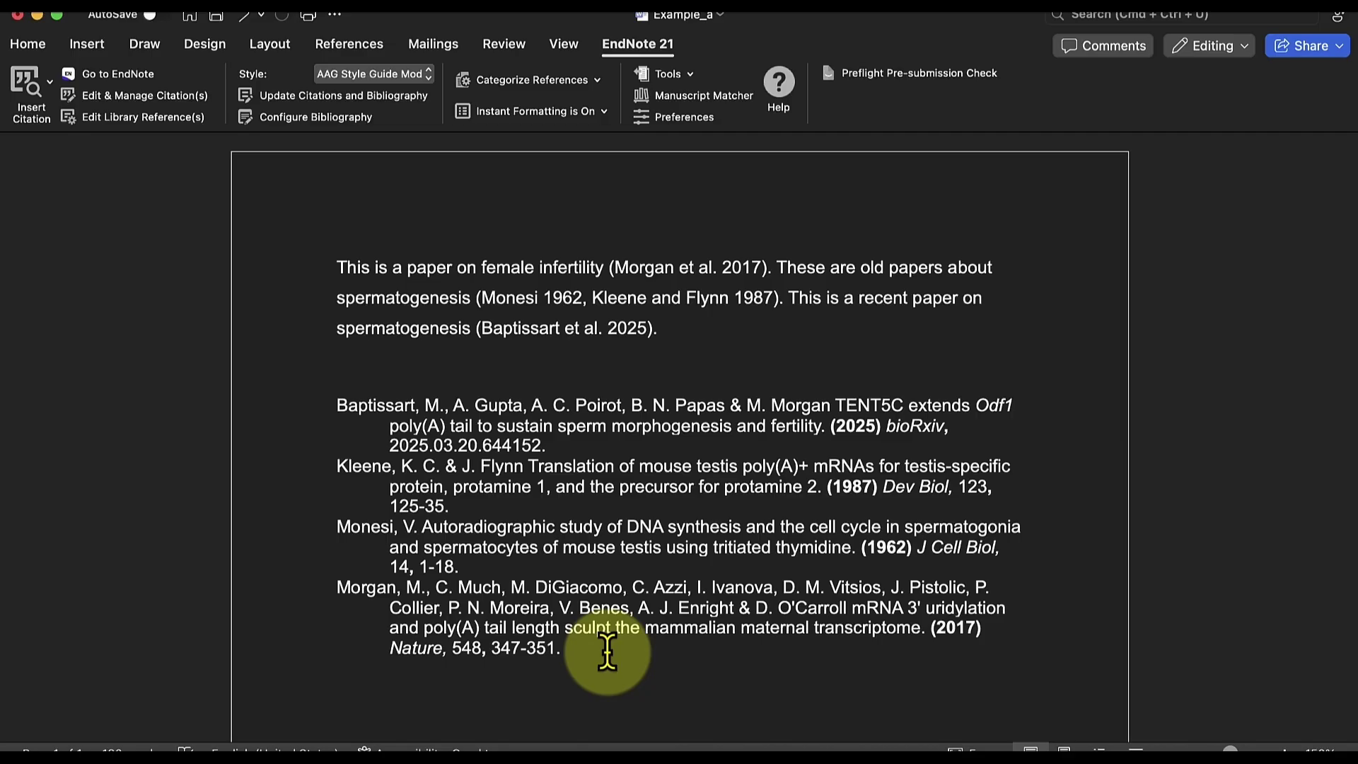
key(super+a)
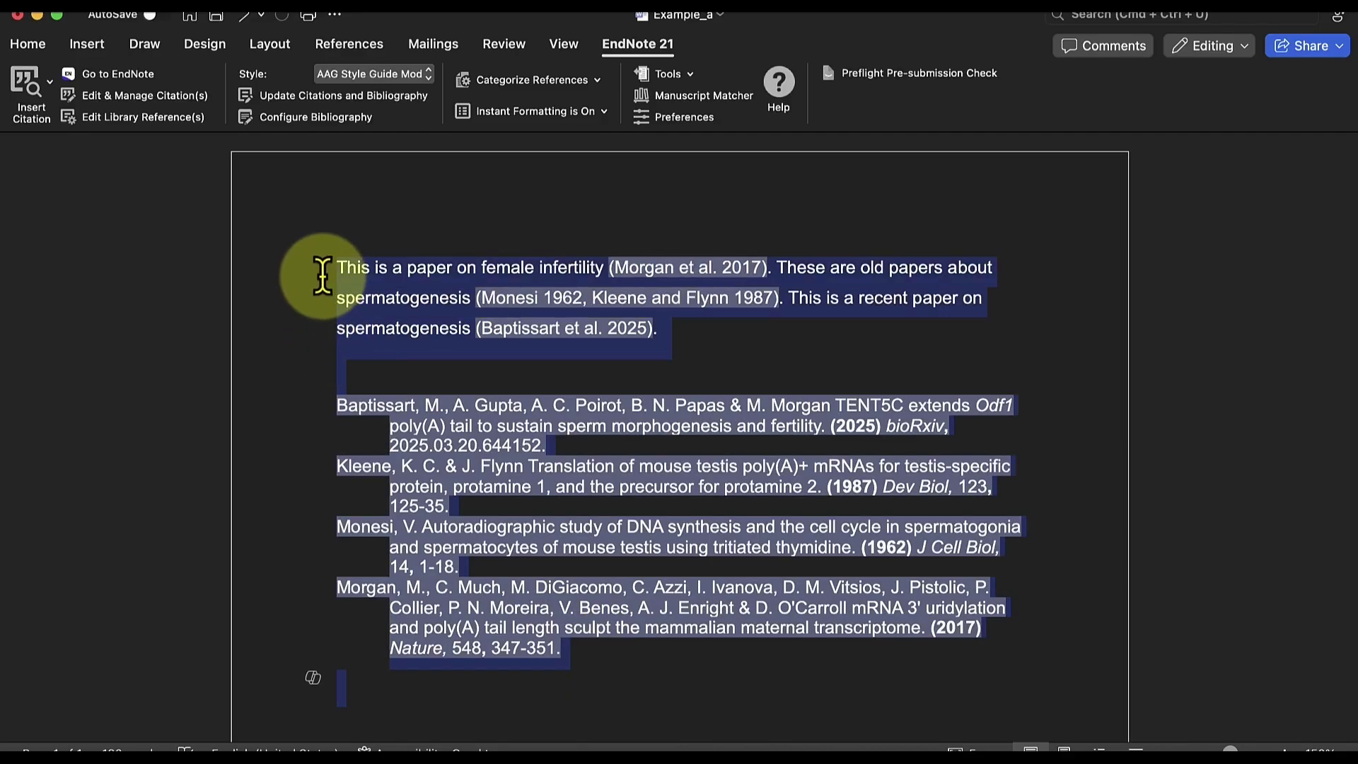
click(575, 368)
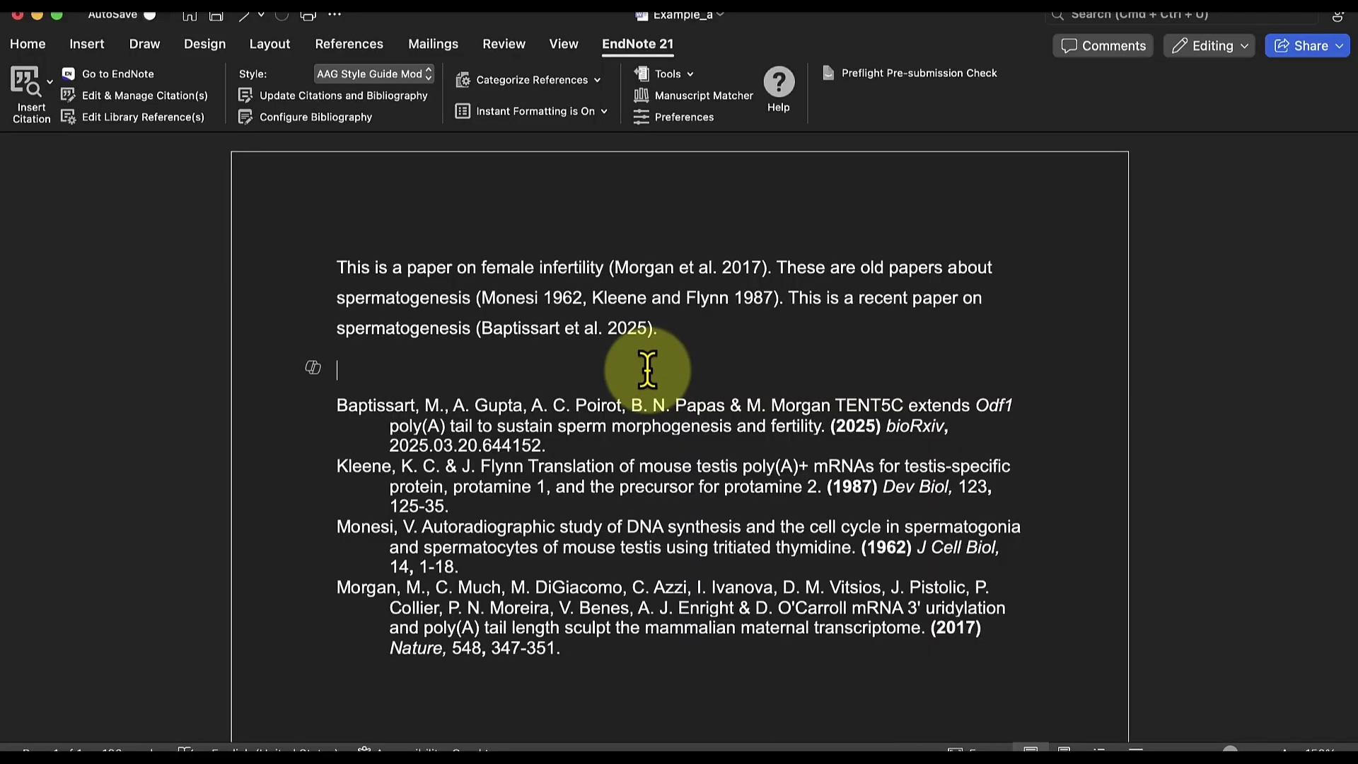
Step: Convert Example_a to plain text in a new document and select the 2025 in-text citation there to check it
click(693, 87)
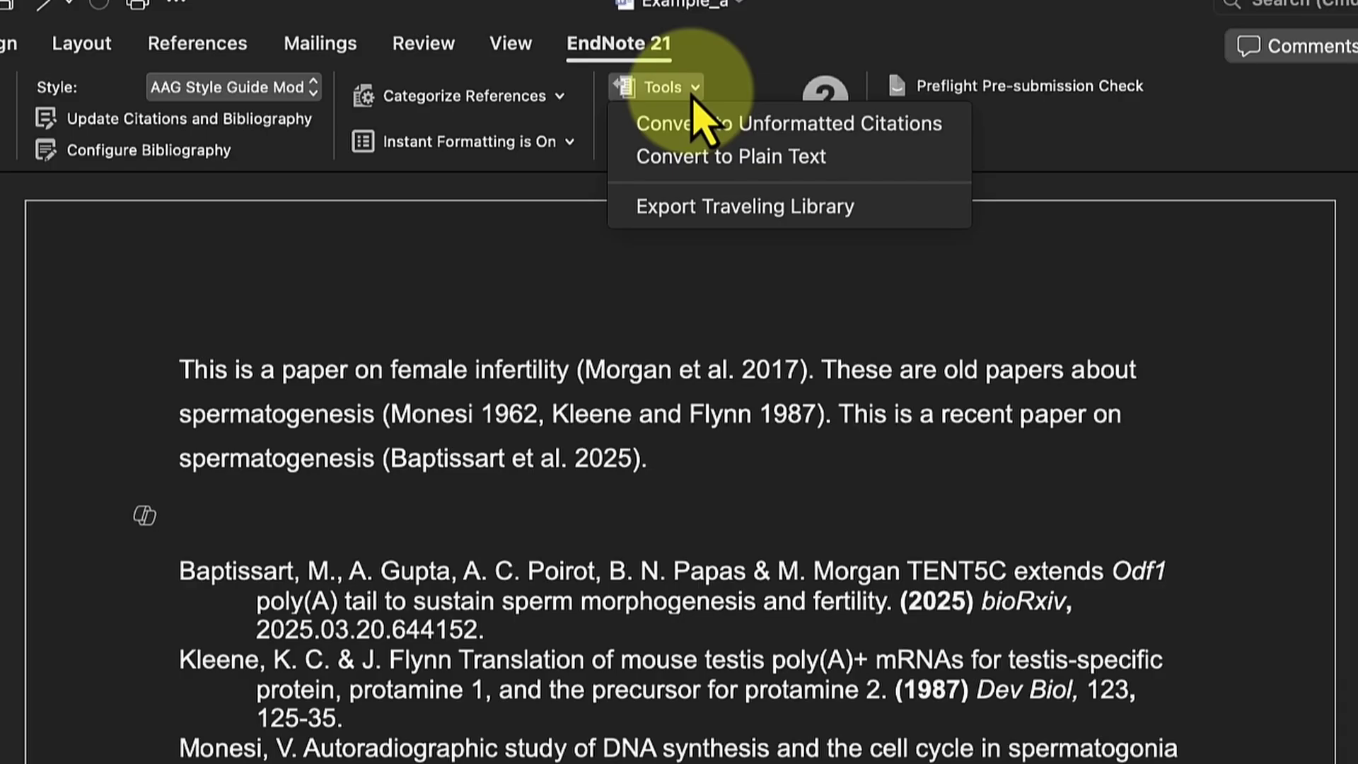
click(712, 161)
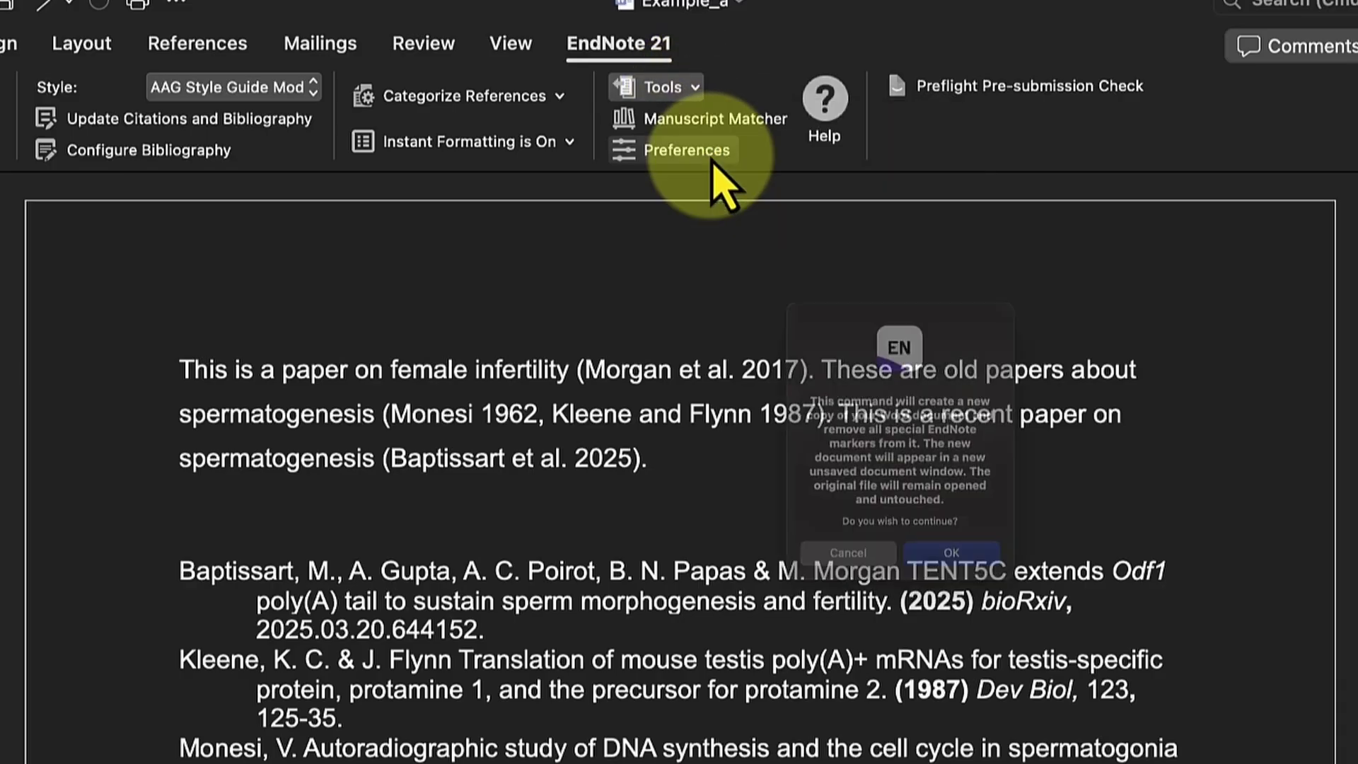
click(1004, 637)
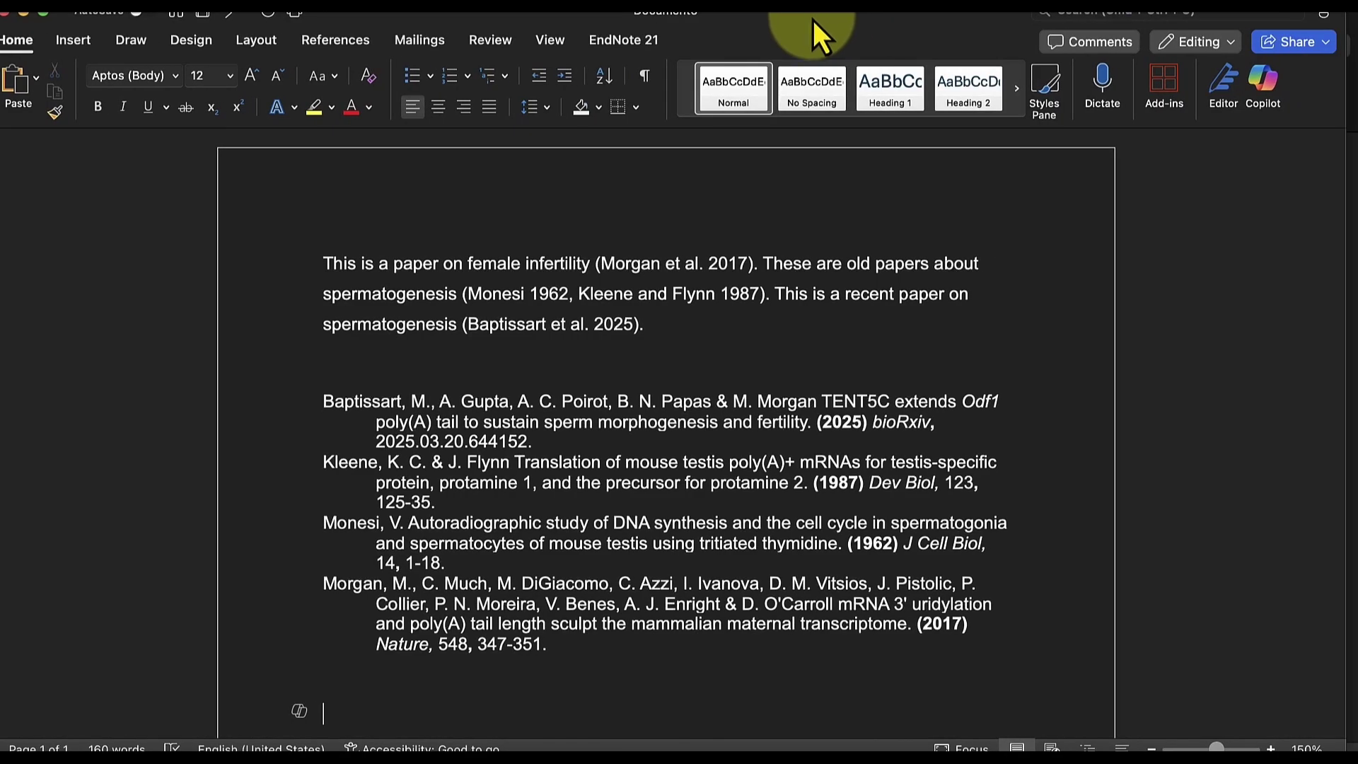
drag(468, 293, 516, 322)
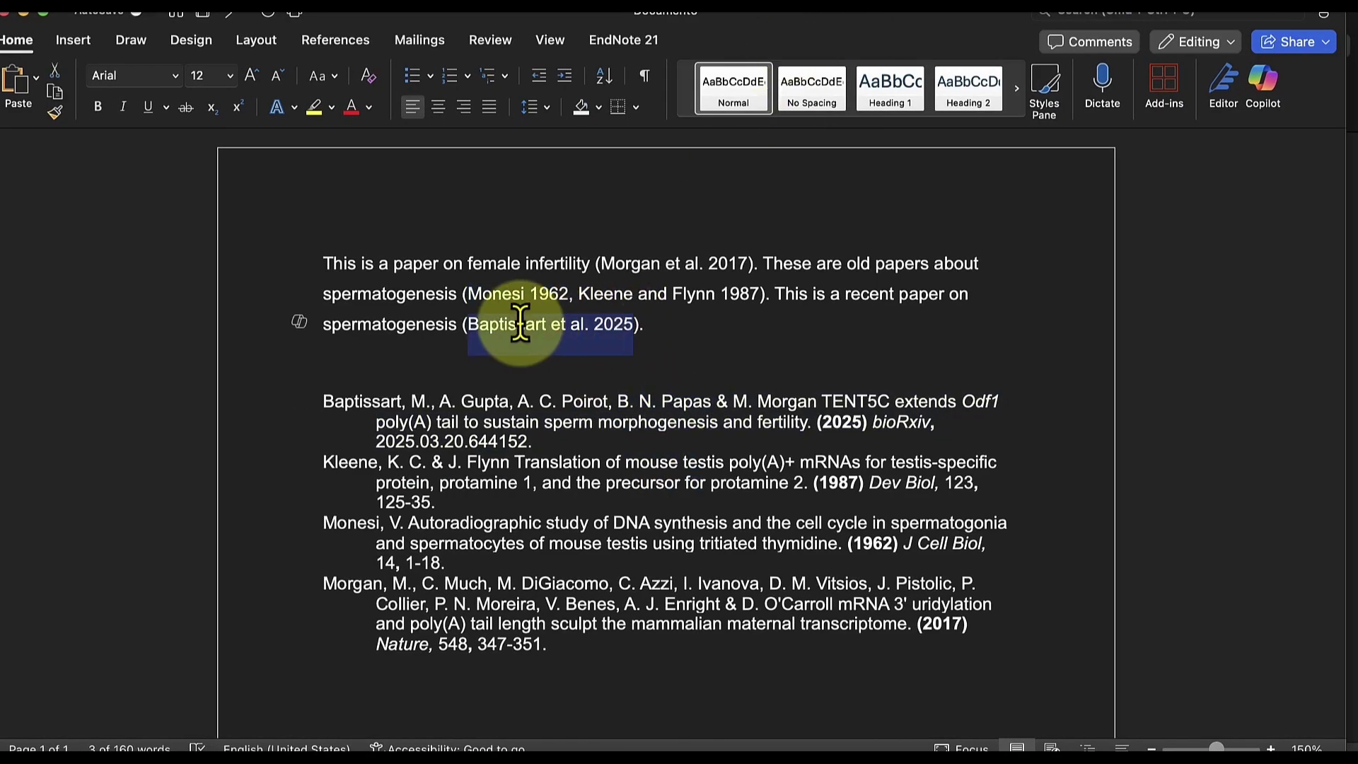
click(534, 403)
Step: Set the bibliography's font size to 10 in the plain-text copy of the document
drag(552, 646, 306, 385)
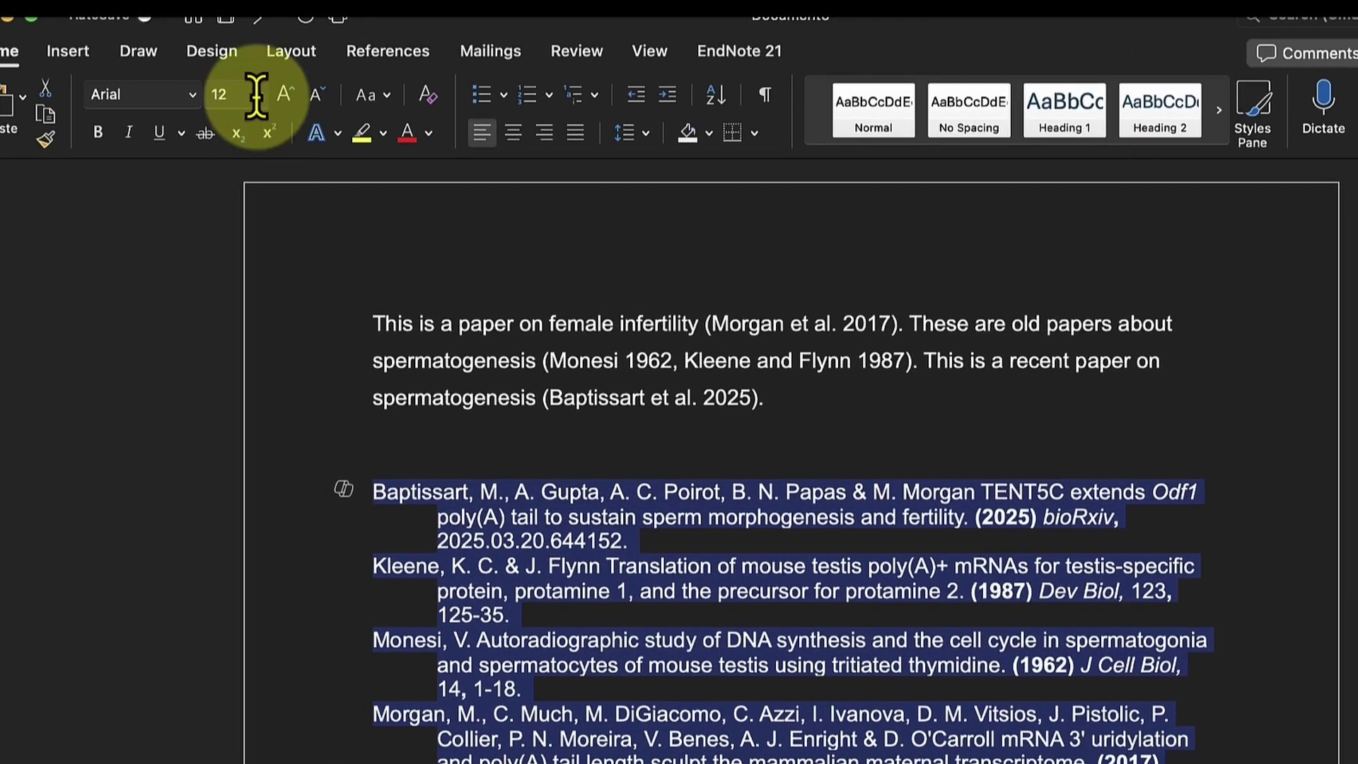
click(248, 88)
click(249, 267)
click(530, 448)
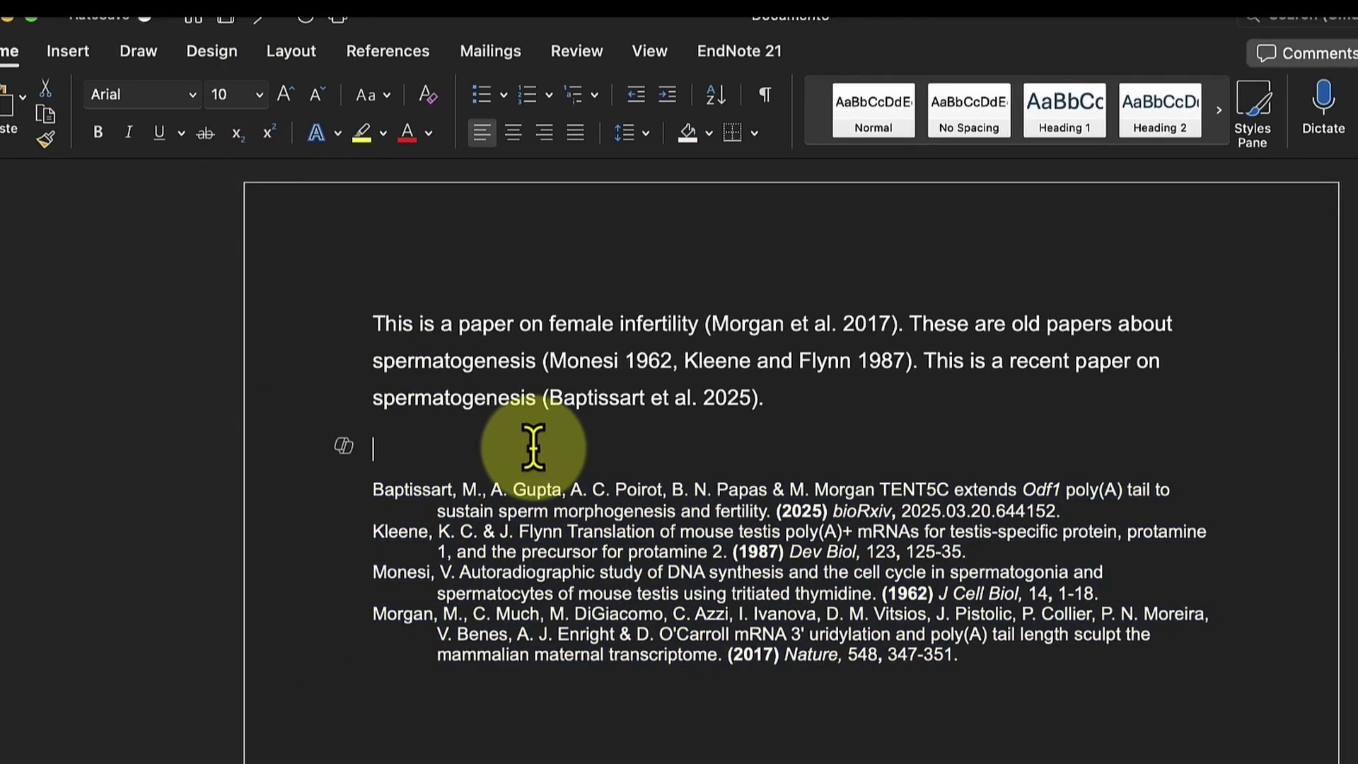
Step: Try to edit the 1987 in-text citation in the plain-text copy with Edit & Manage Citation(s)
drag(684, 361, 905, 360)
click(744, 56)
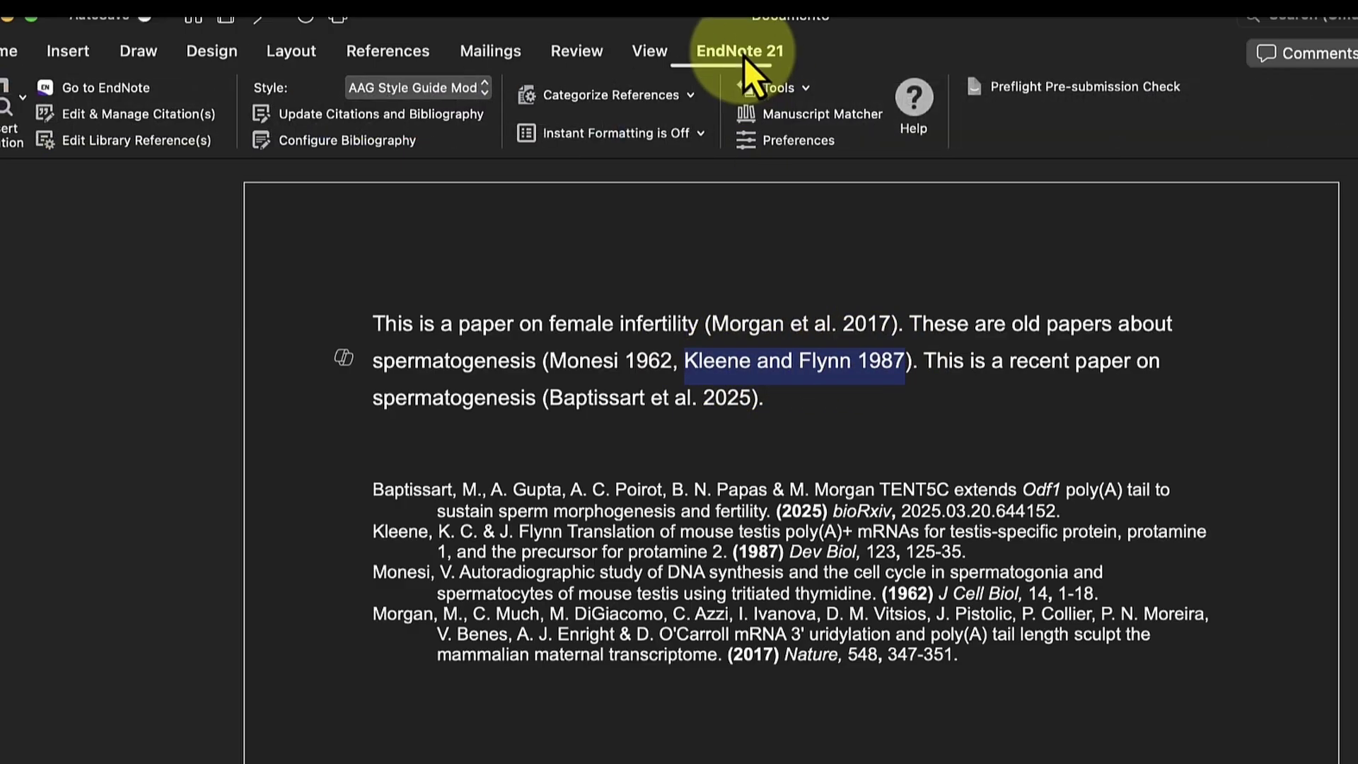
click(182, 117)
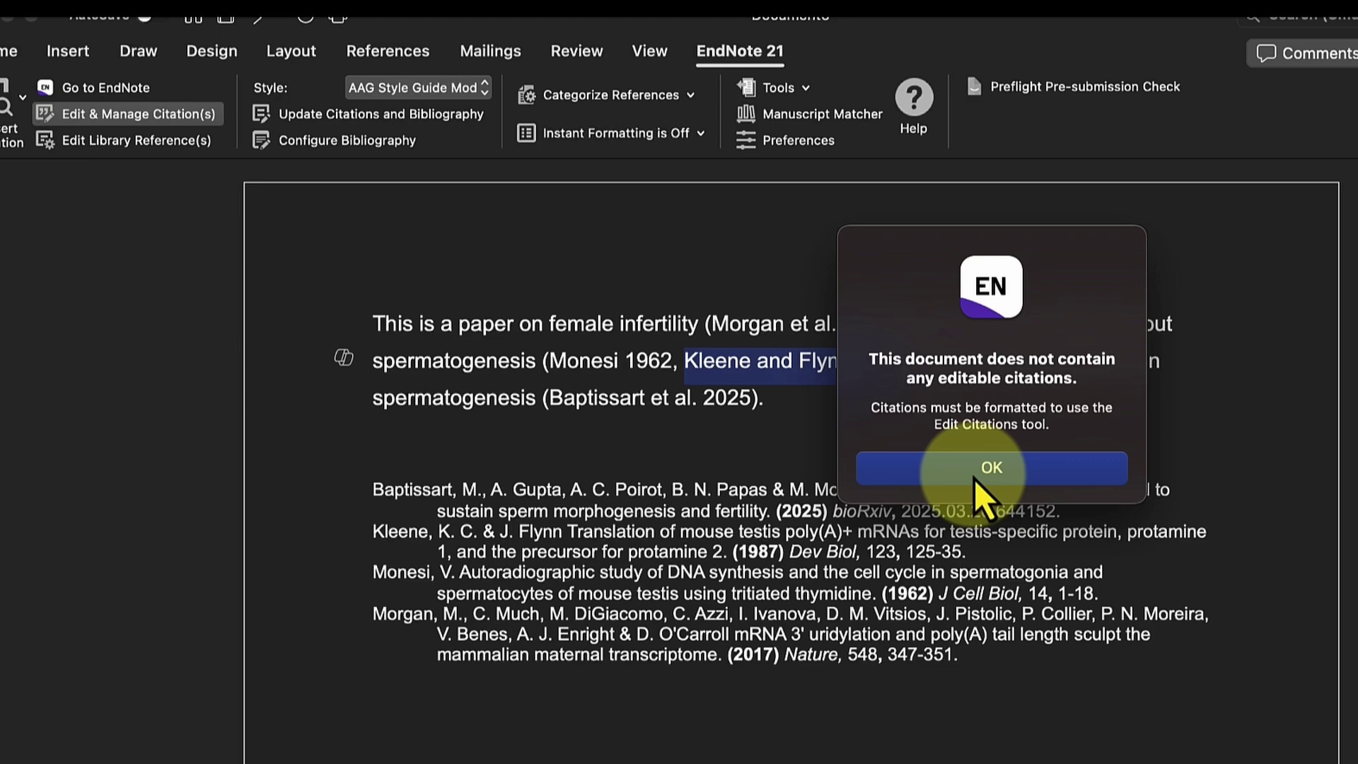
click(976, 481)
Step: Delete the 1987 in-text citation and its Dev Biol bibliography entry from the plain-text copy
click(891, 382)
mouse_move(907, 362)
mouse_down()
mouse_move(680, 359)
mouse_move(905, 362)
mouse_up()
key(BackSpace)
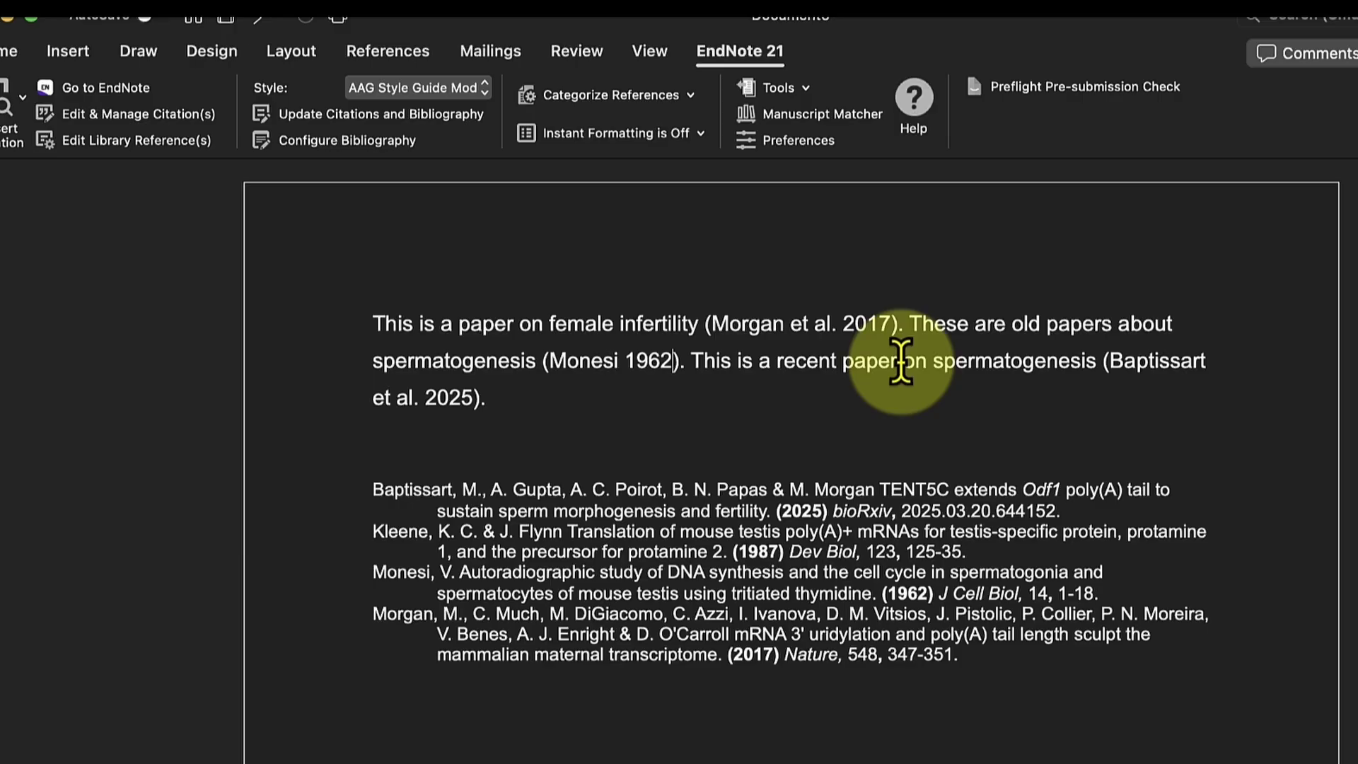
drag(992, 532, 340, 532)
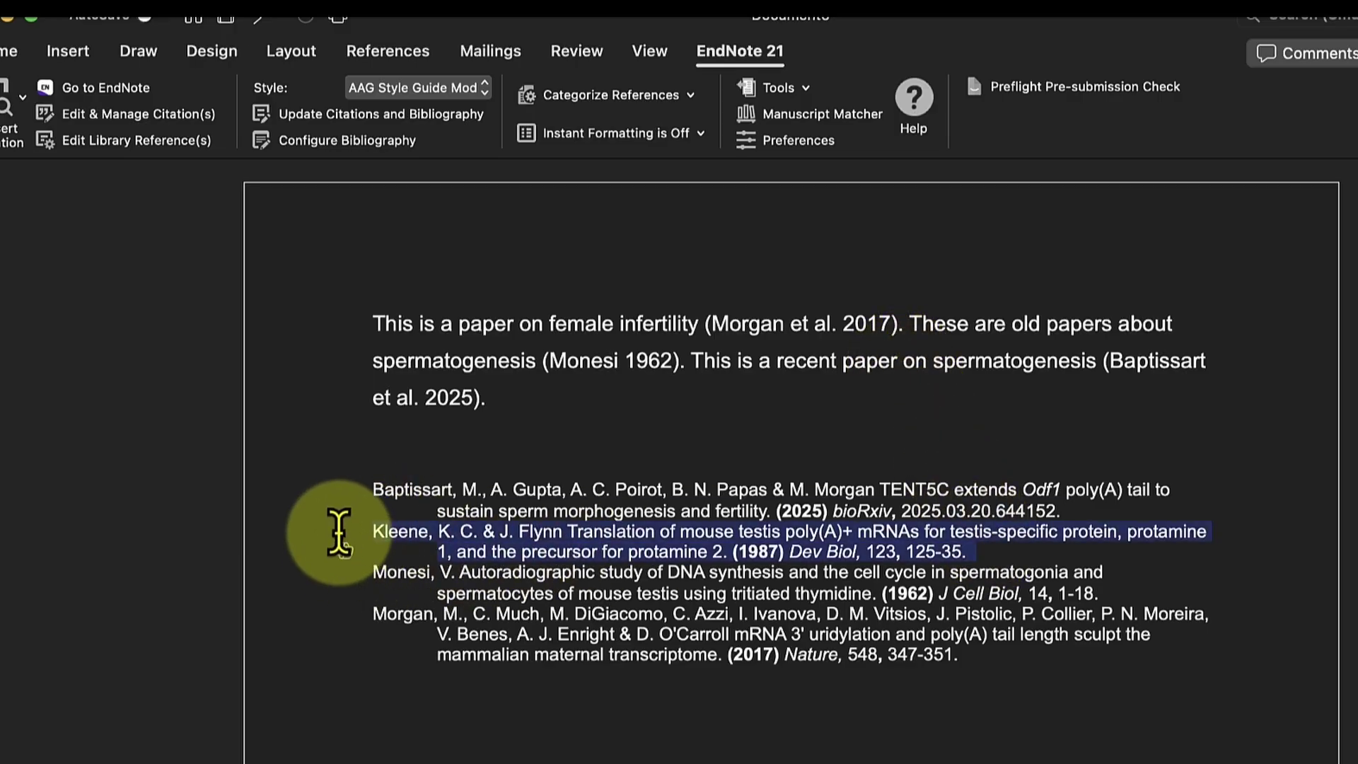
key(BackSpace)
click(363, 534)
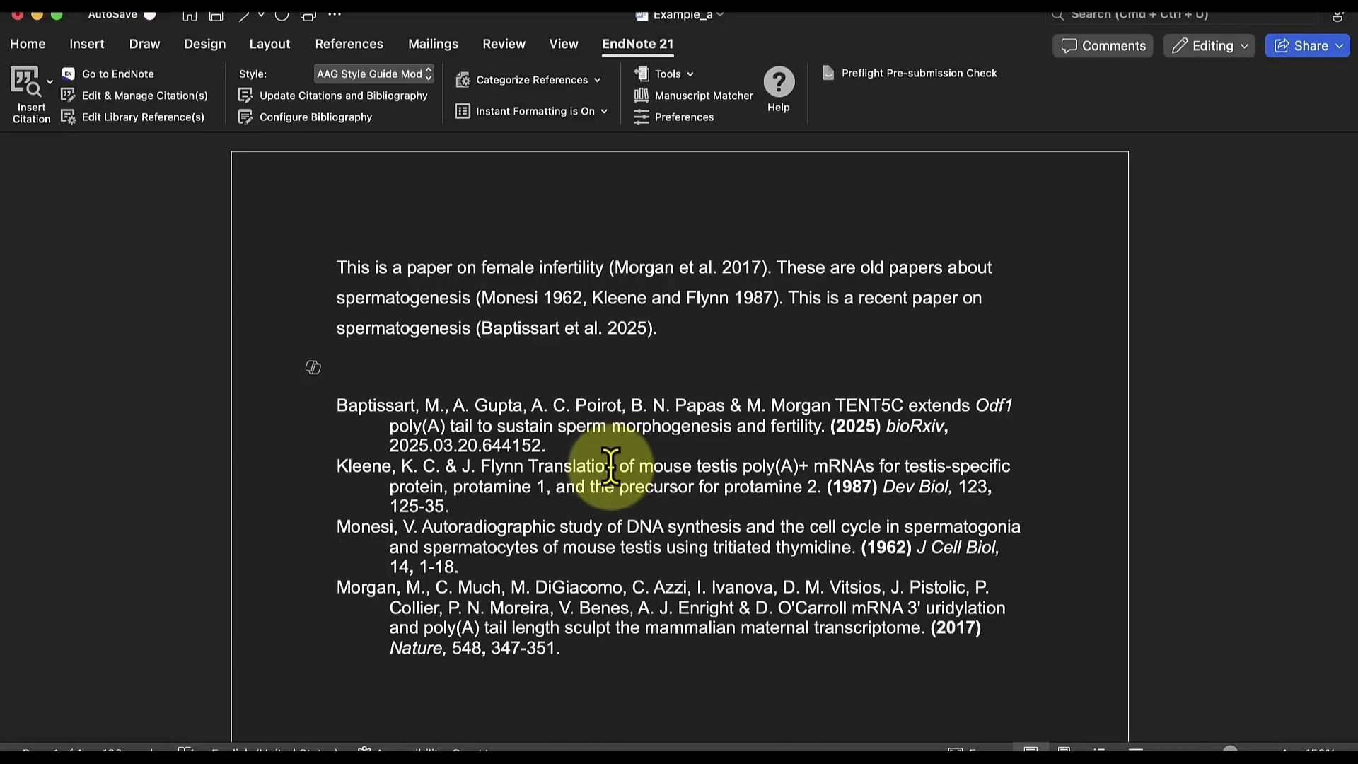
Step: Set the bibliography font size of Example_a to 10 in the EndNote bibliography layout configuration
drag(578, 650, 333, 264)
click(673, 682)
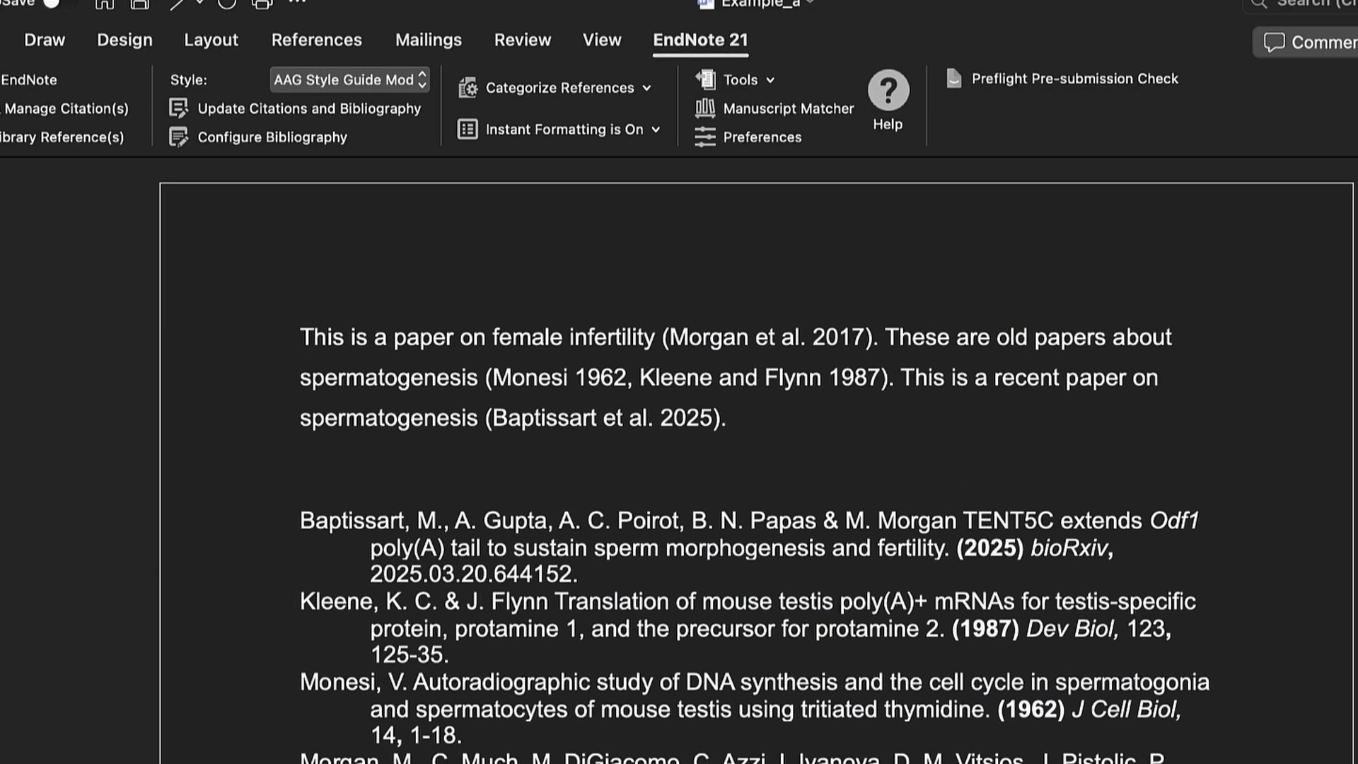
click(272, 140)
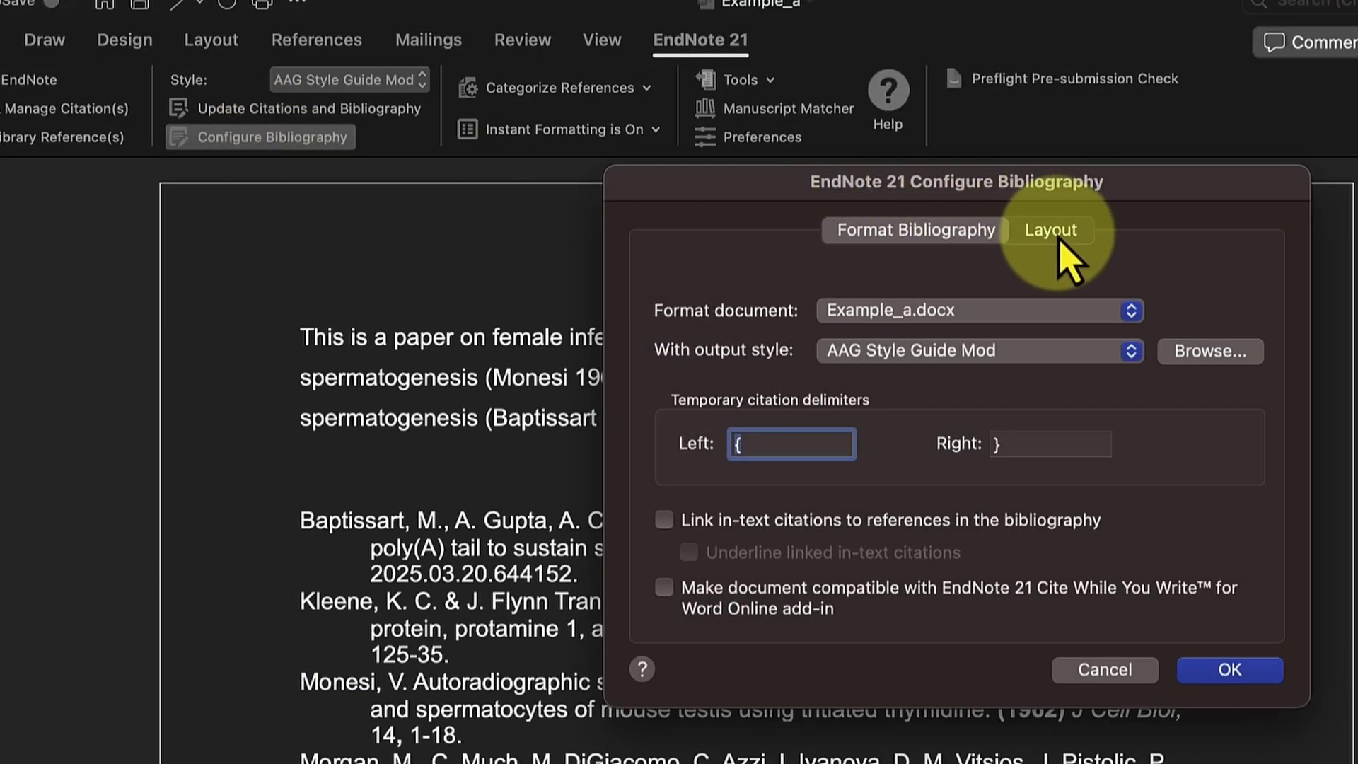
click(1059, 235)
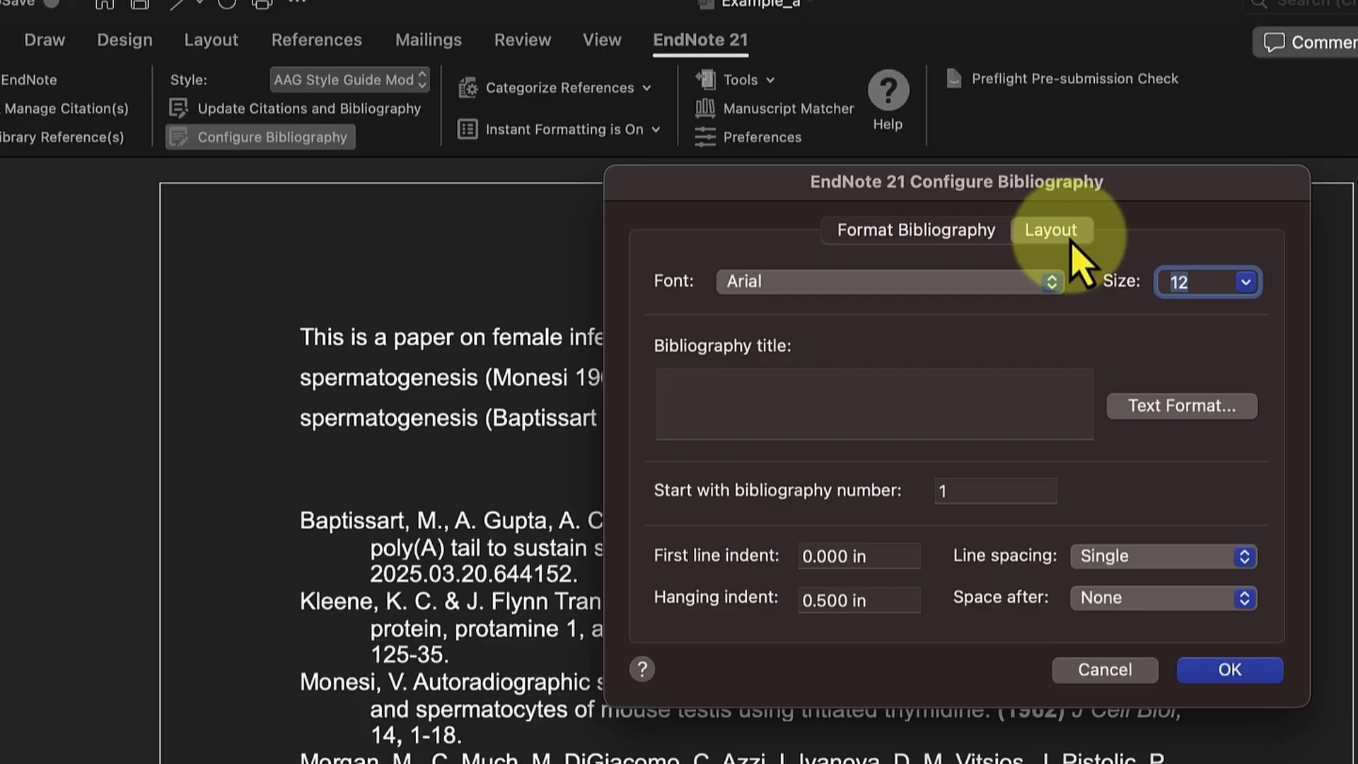
click(1245, 284)
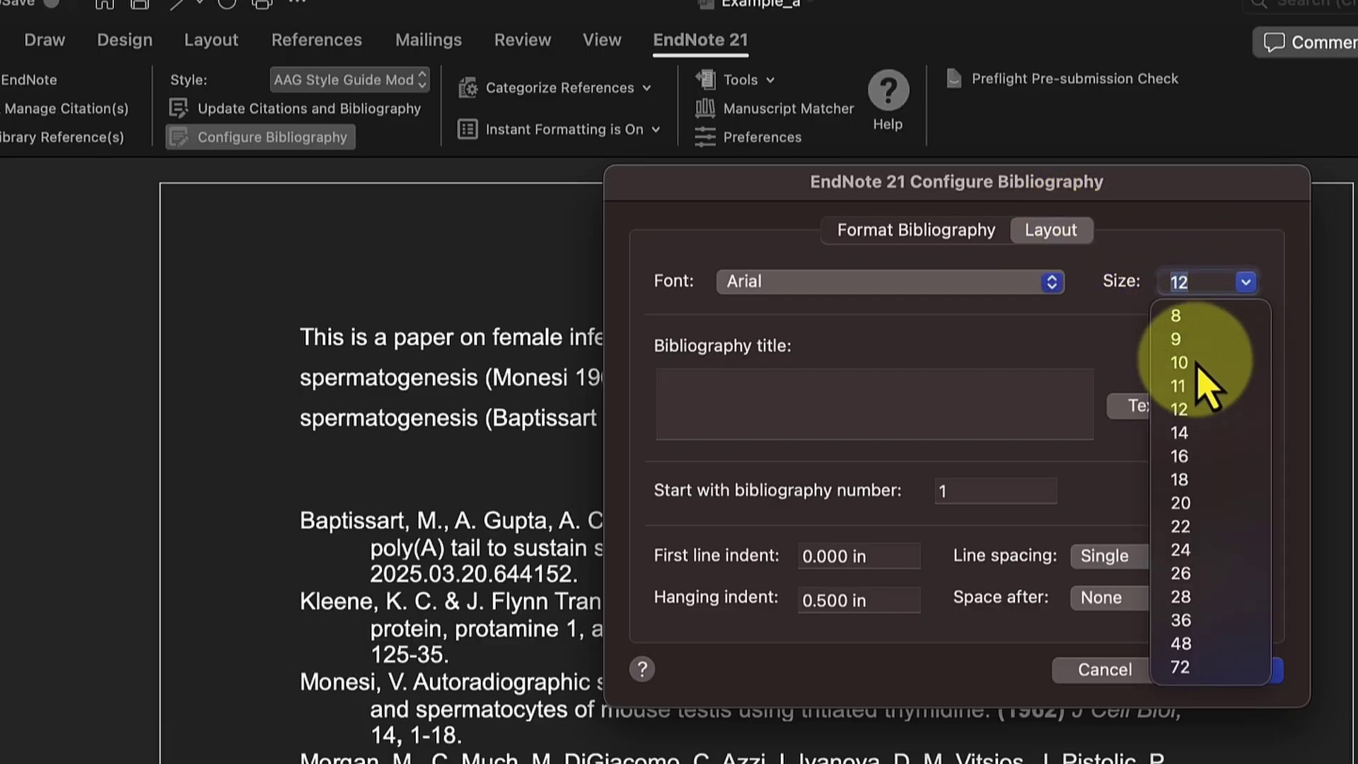
click(1198, 363)
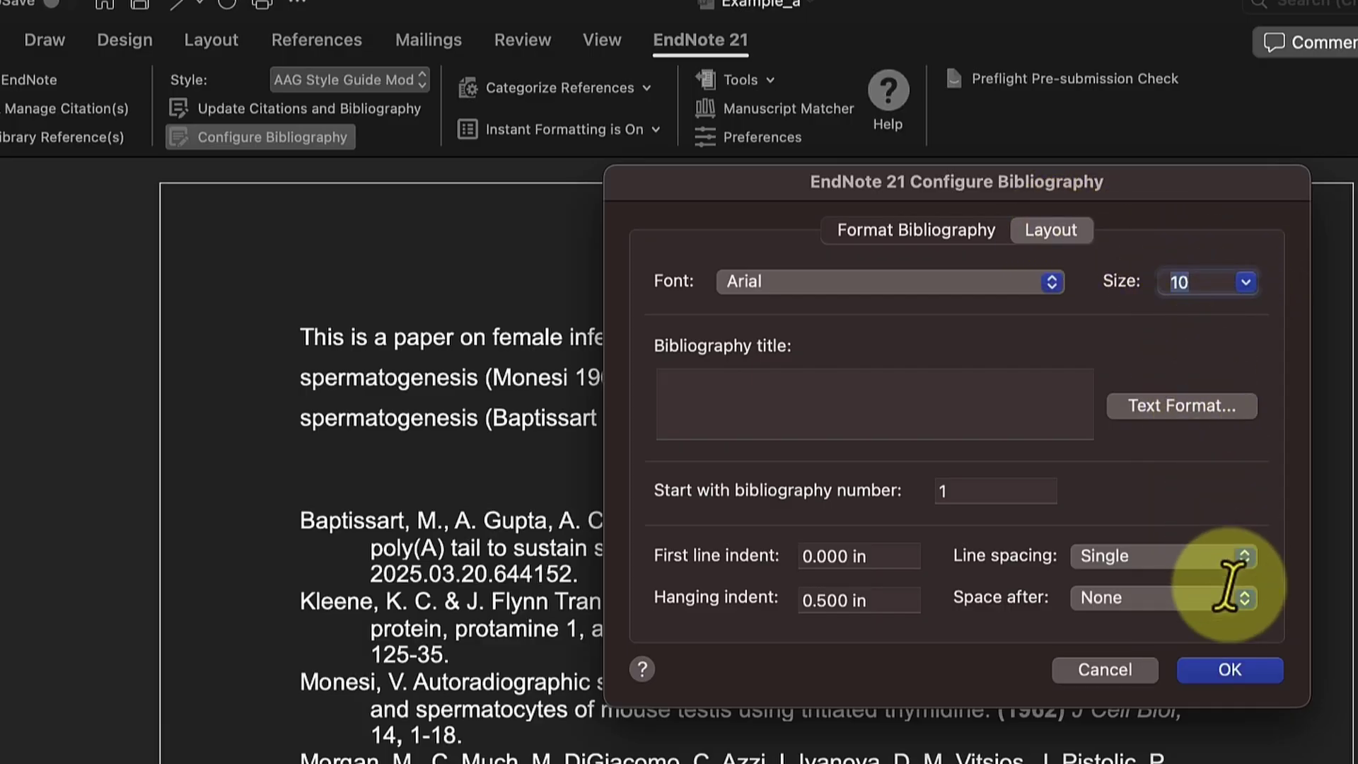
click(1229, 670)
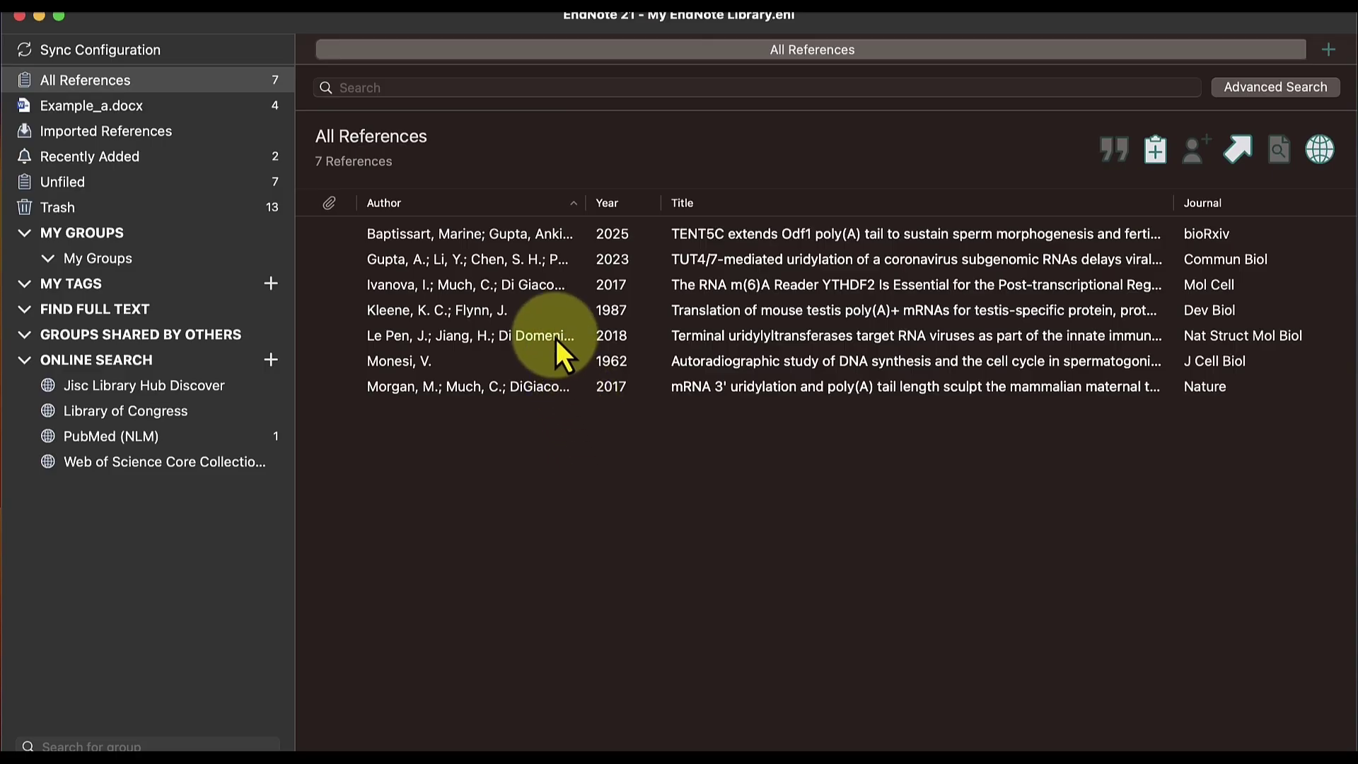
Step: Insert the 2018 Nat Struct Mol Biol reference from the EndNote library at the 2025 citation in Example_a and select the bibliography to check it
click(555, 338)
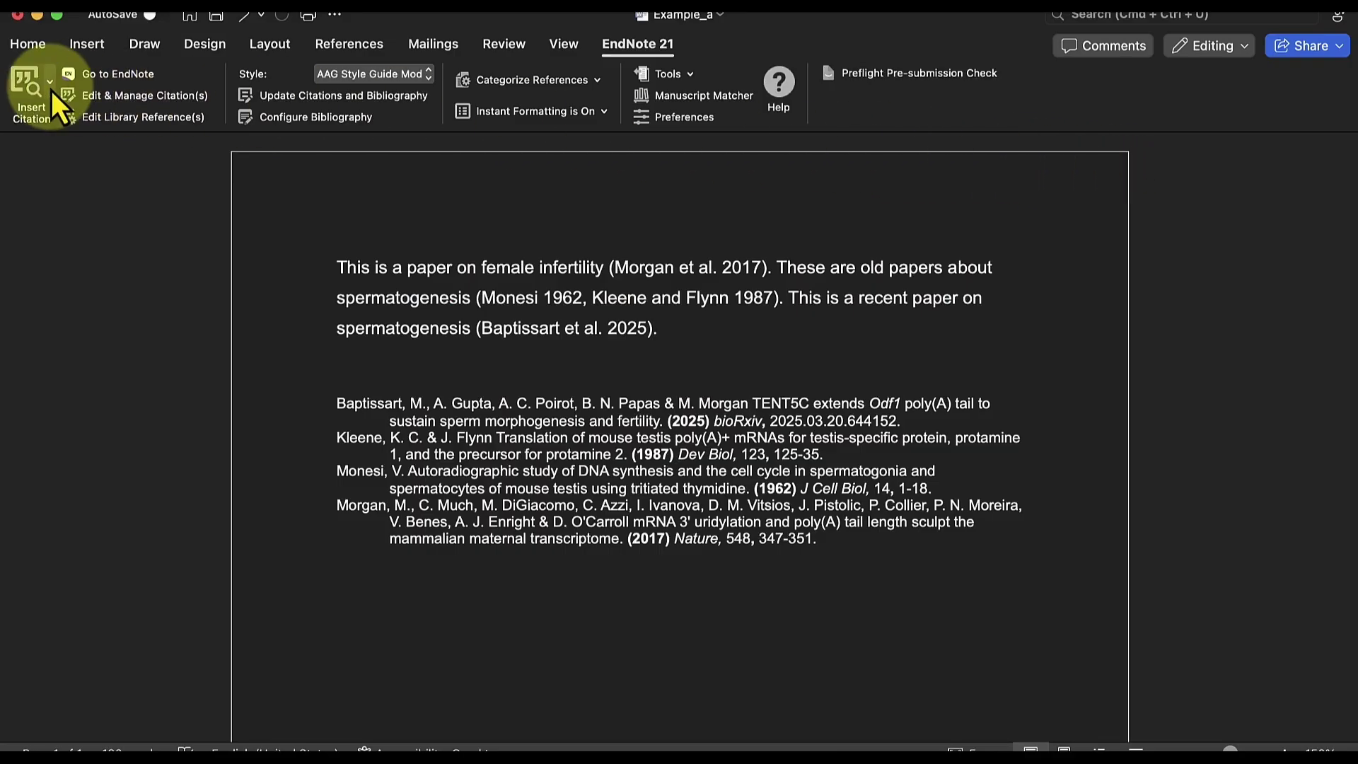
click(50, 88)
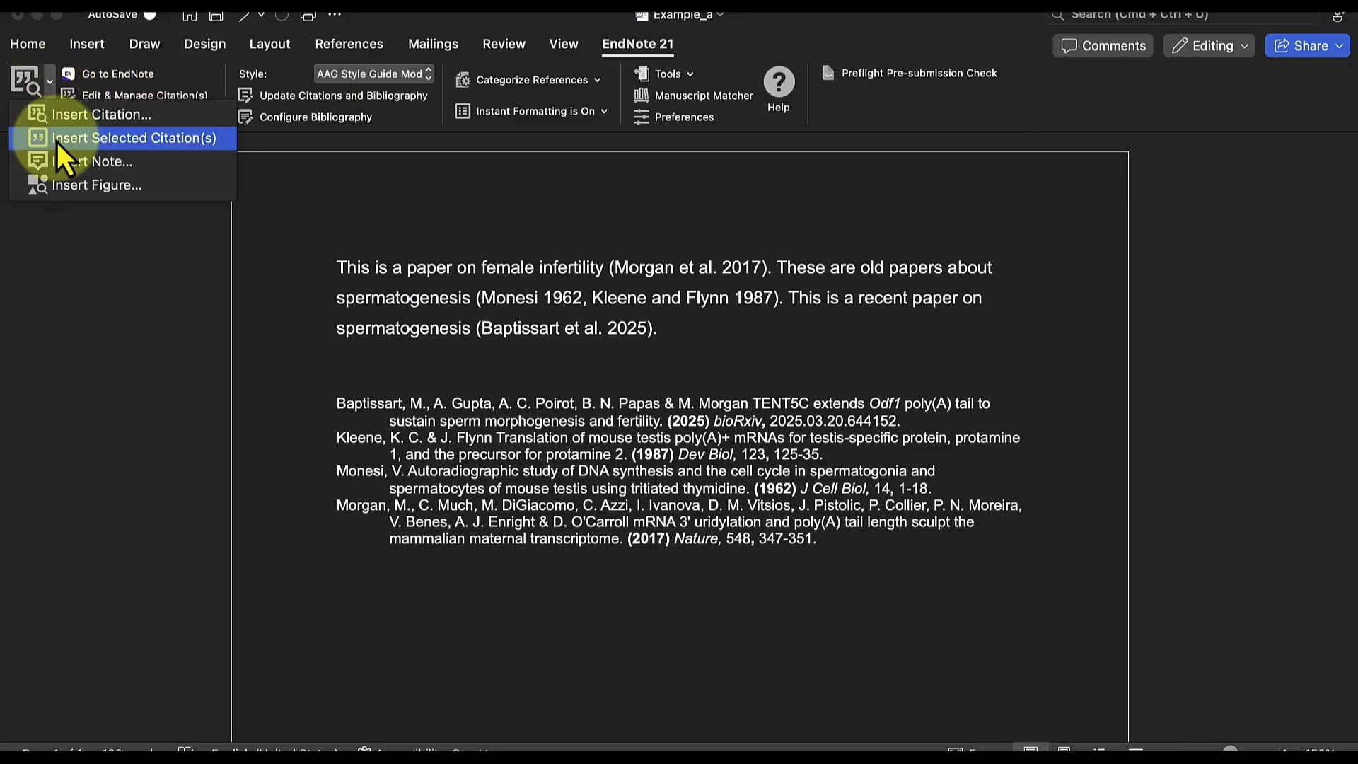
click(57, 142)
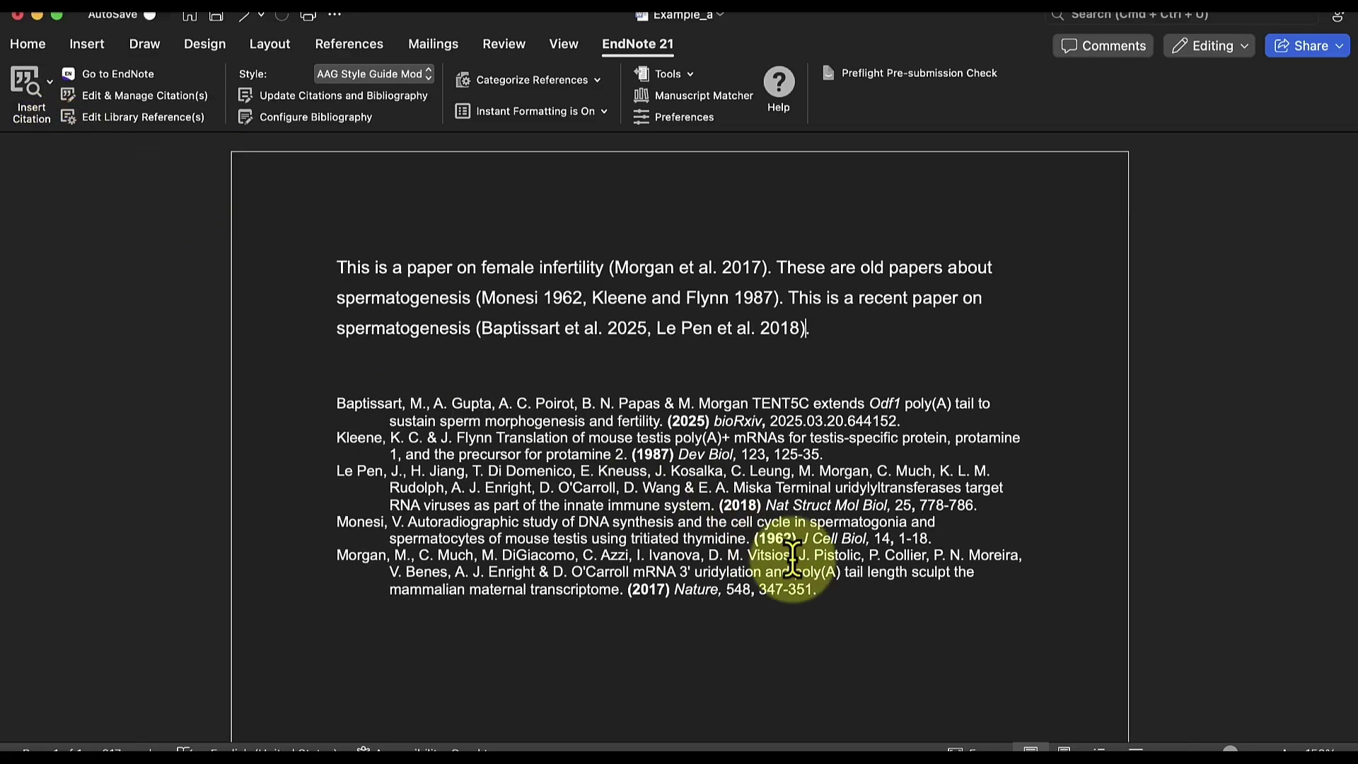
drag(824, 594, 311, 414)
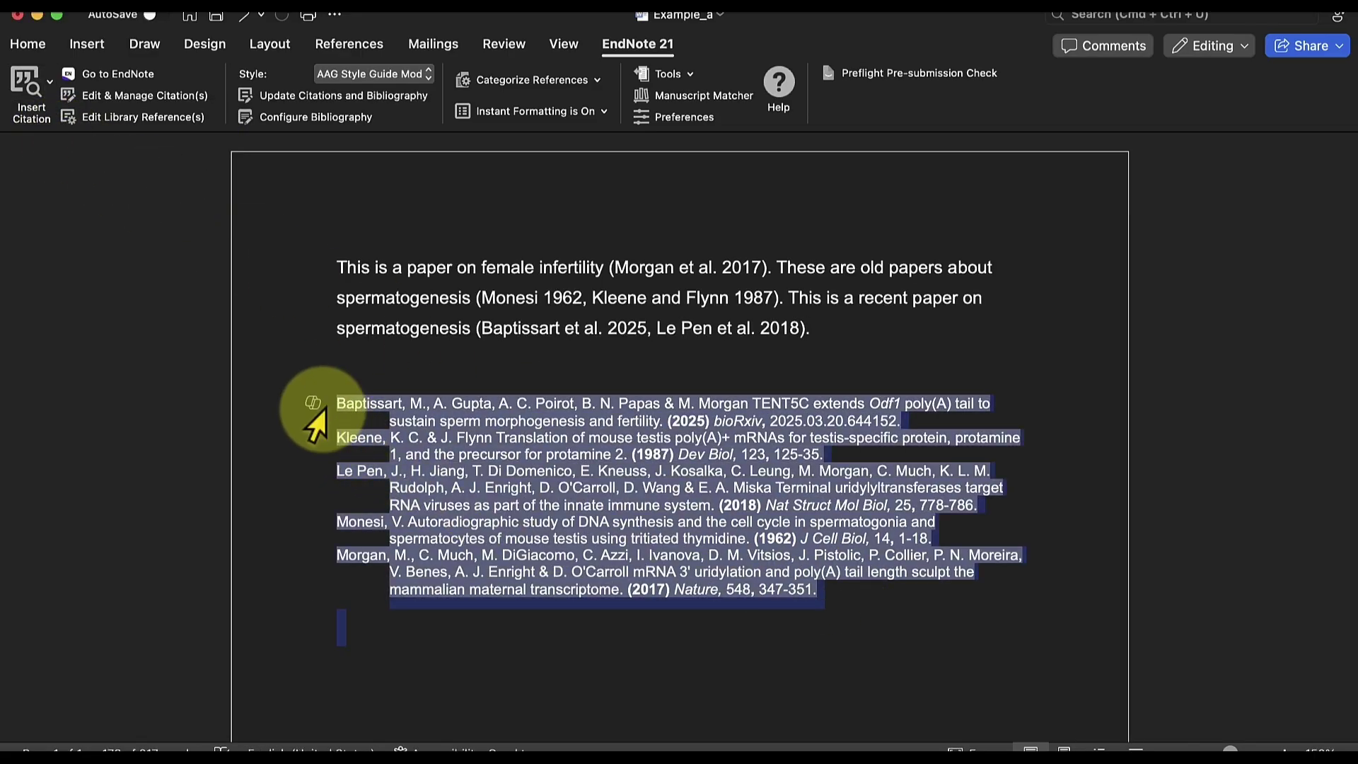